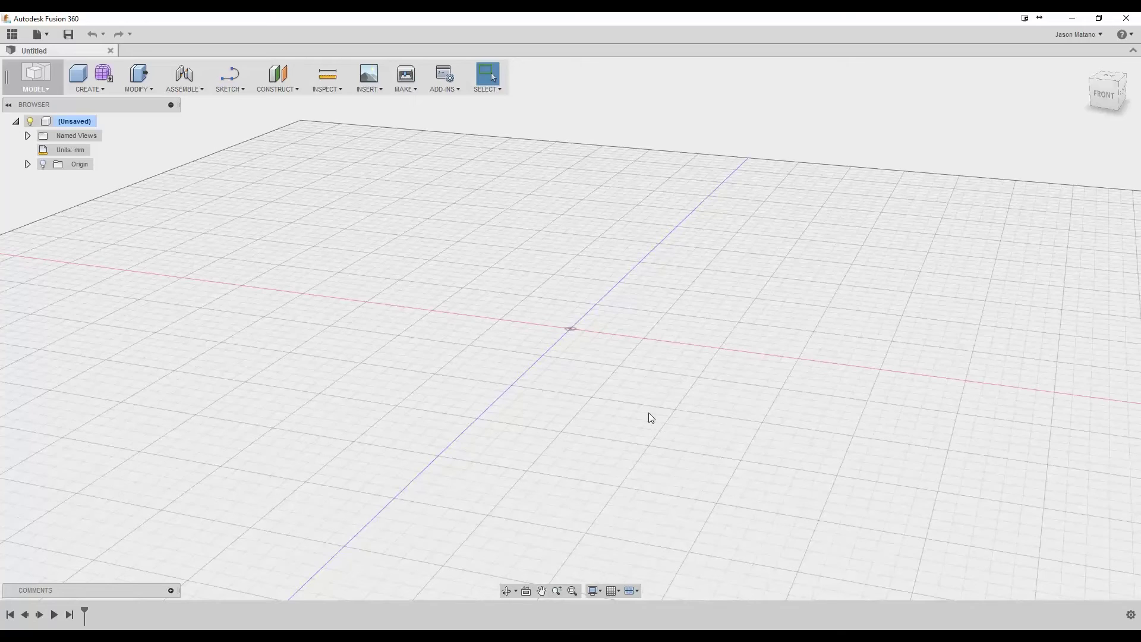
left_click(1096, 98)
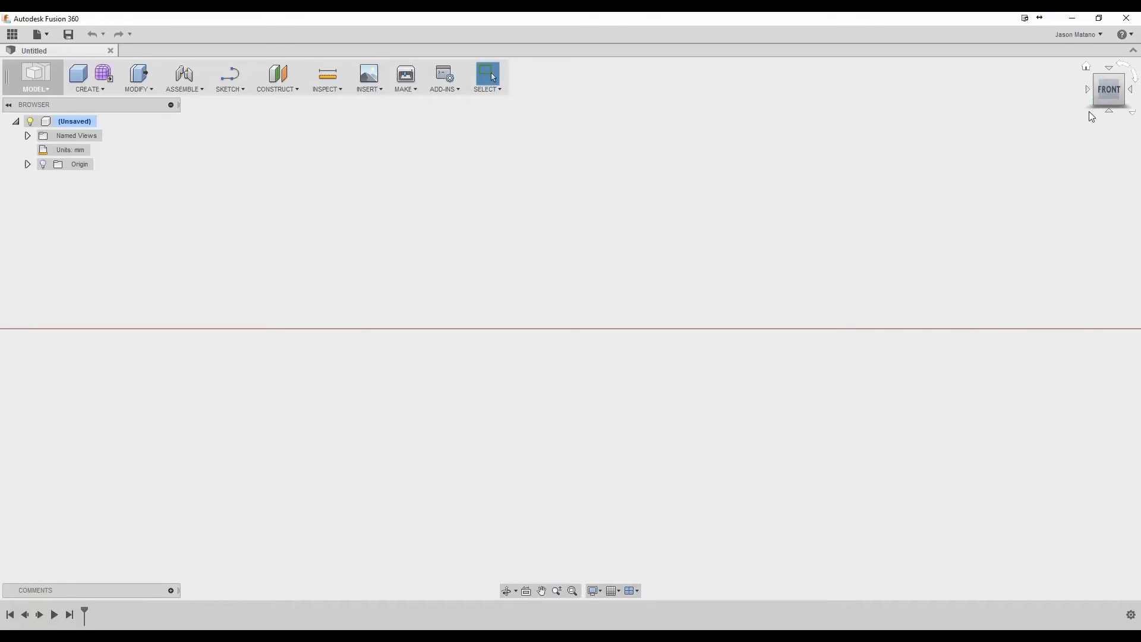
left_click_drag(1109, 94, 1093, 136)
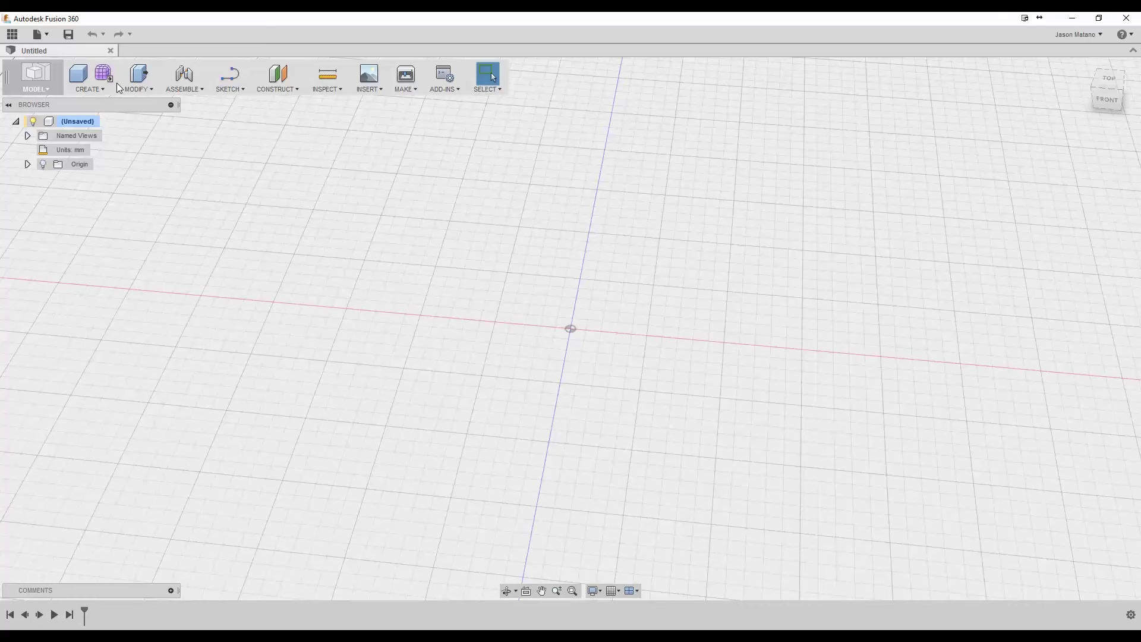
left_click(237, 86)
mouse_move(237, 138)
left_click(200, 88)
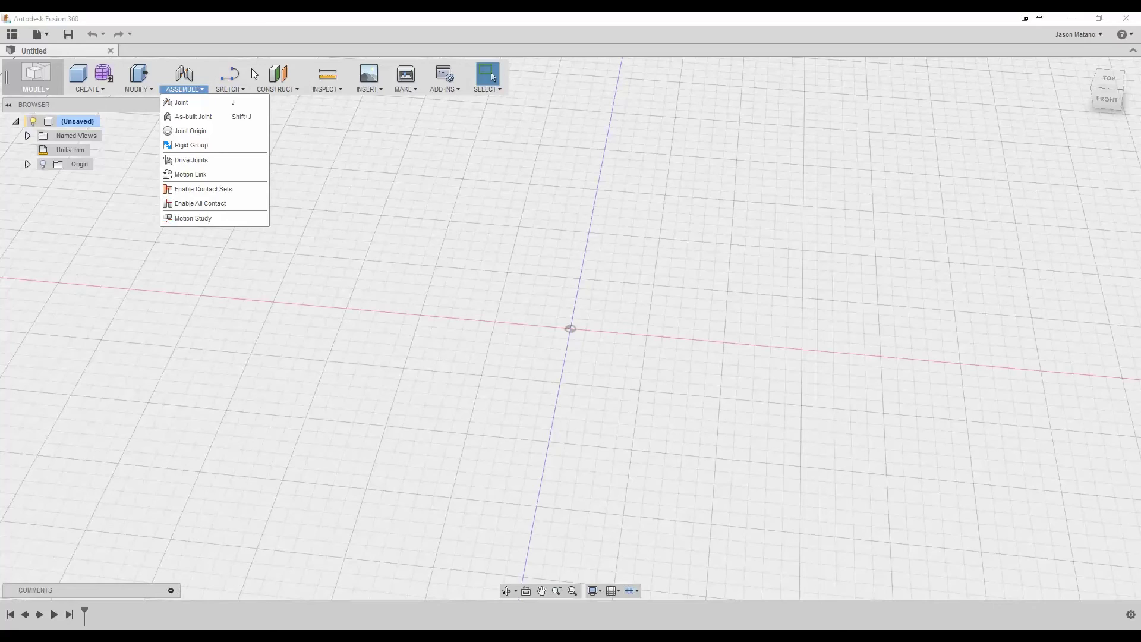
left_click(230, 89)
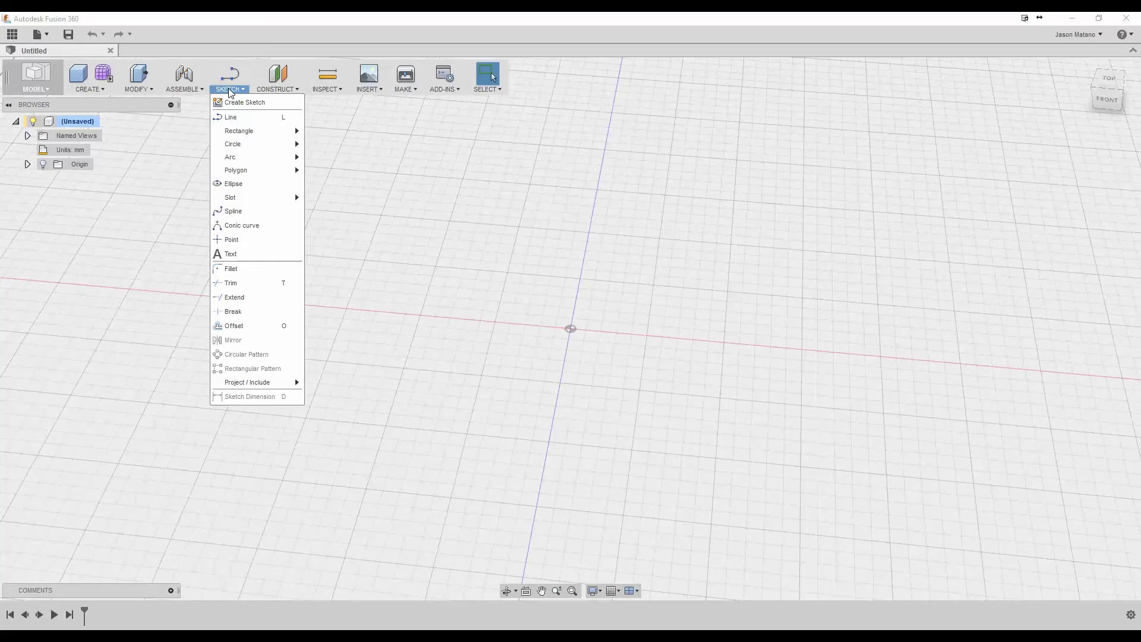
left_click(837, 241)
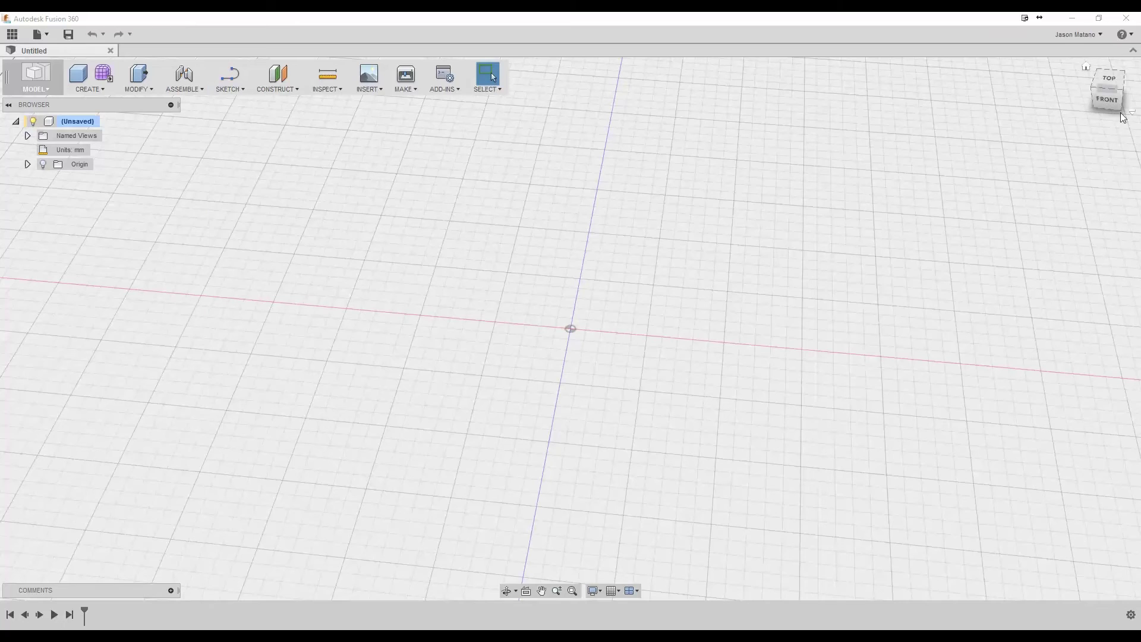
Step: Create a new sketch on the horizontal ground plane at the origin
left_click(1111, 79)
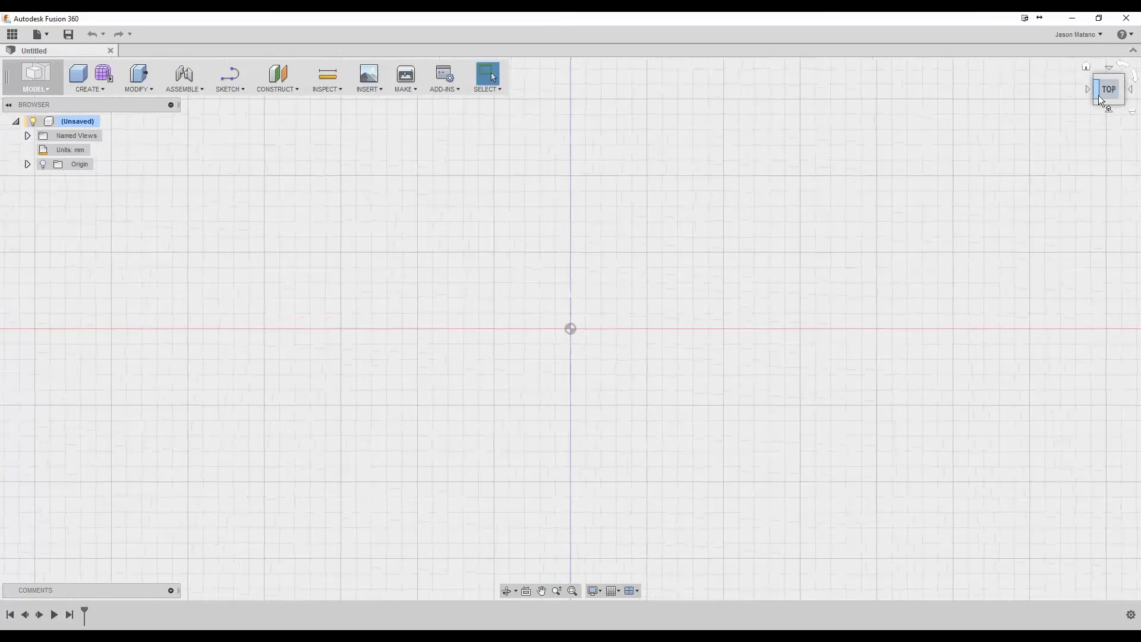
left_click(237, 87)
left_click(241, 102)
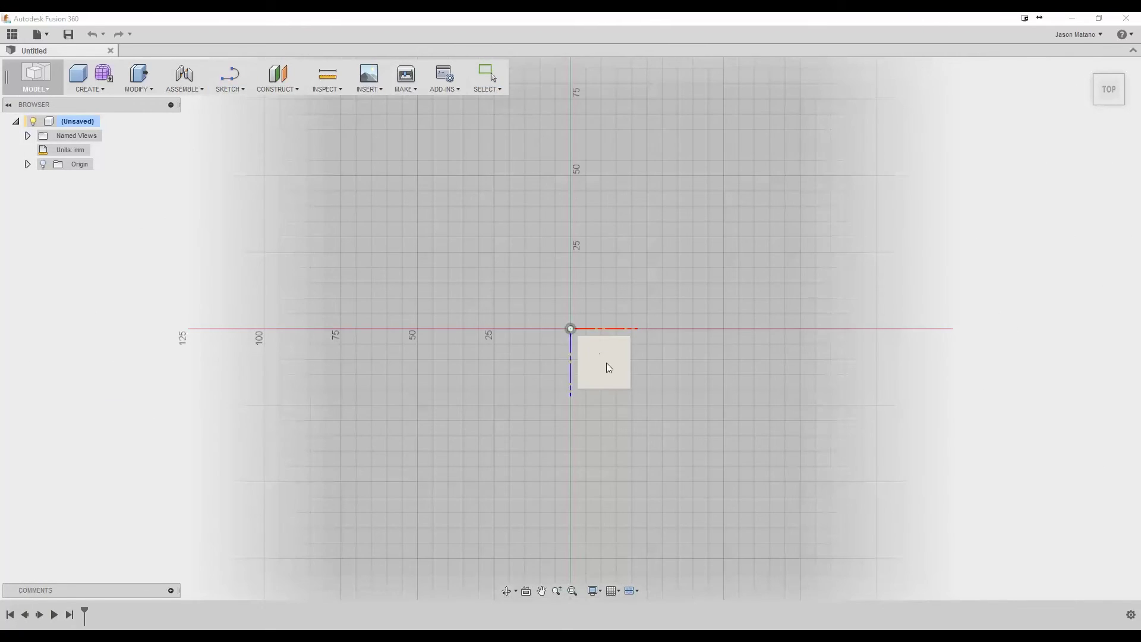
left_click(608, 368)
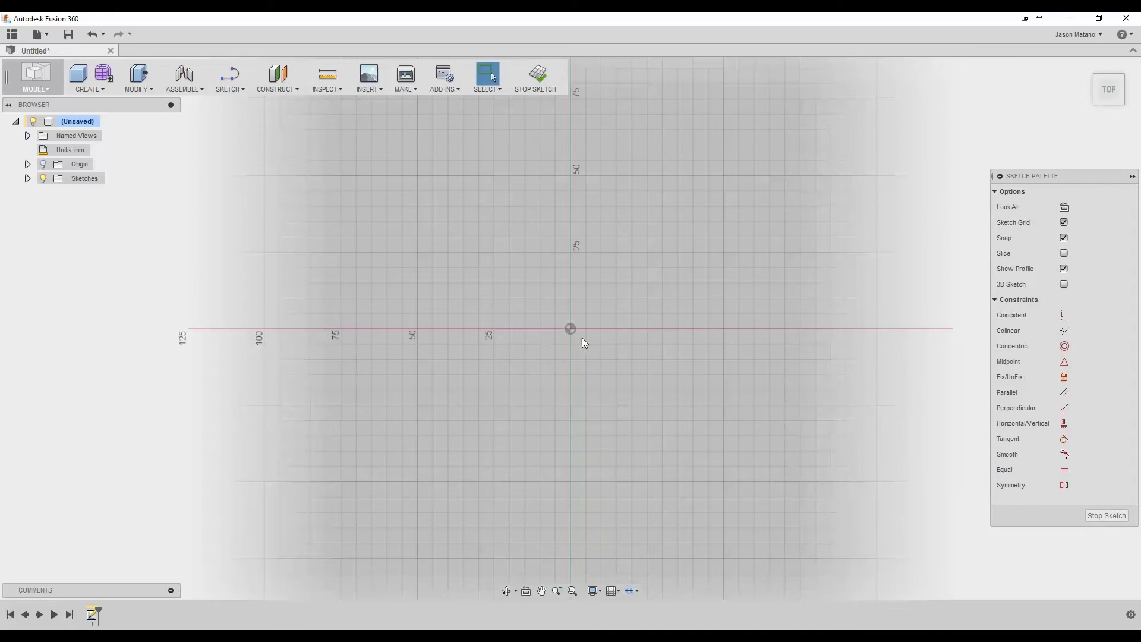
mouse_move(571, 329)
middle_mouse_down("shift")
mouse_move(576, 208)
mouse_move(566, 325)
middle_mouse_up("shift")
mouse_move(1109, 85)
left_mouse_down()
mouse_move(1111, 95)
mouse_move(1109, 38)
left_mouse_up()
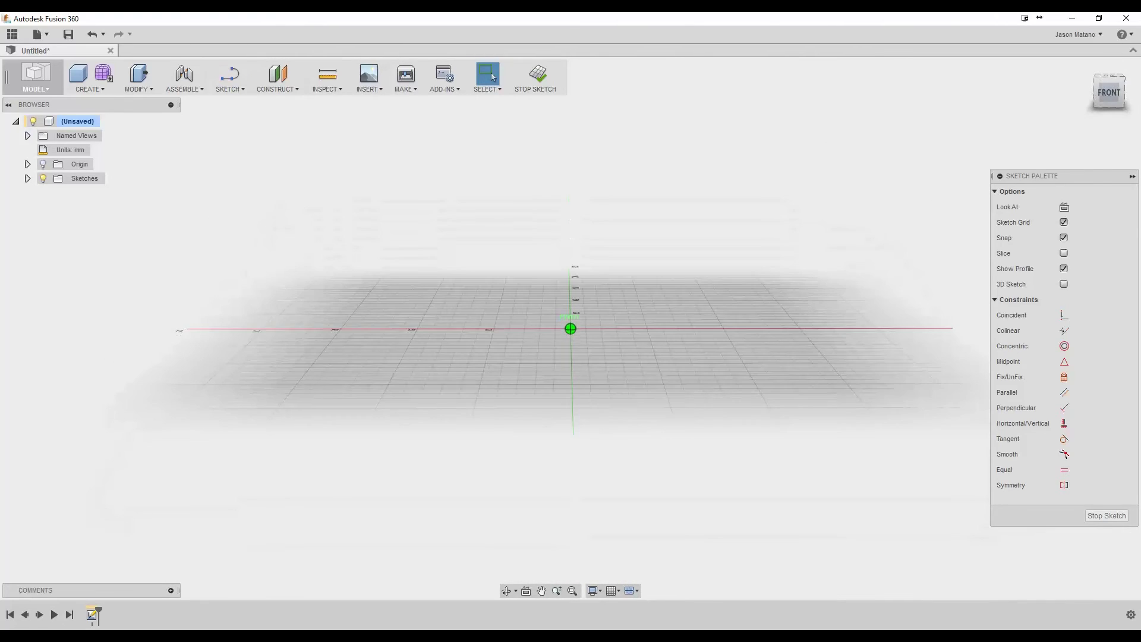
left_click(1111, 92)
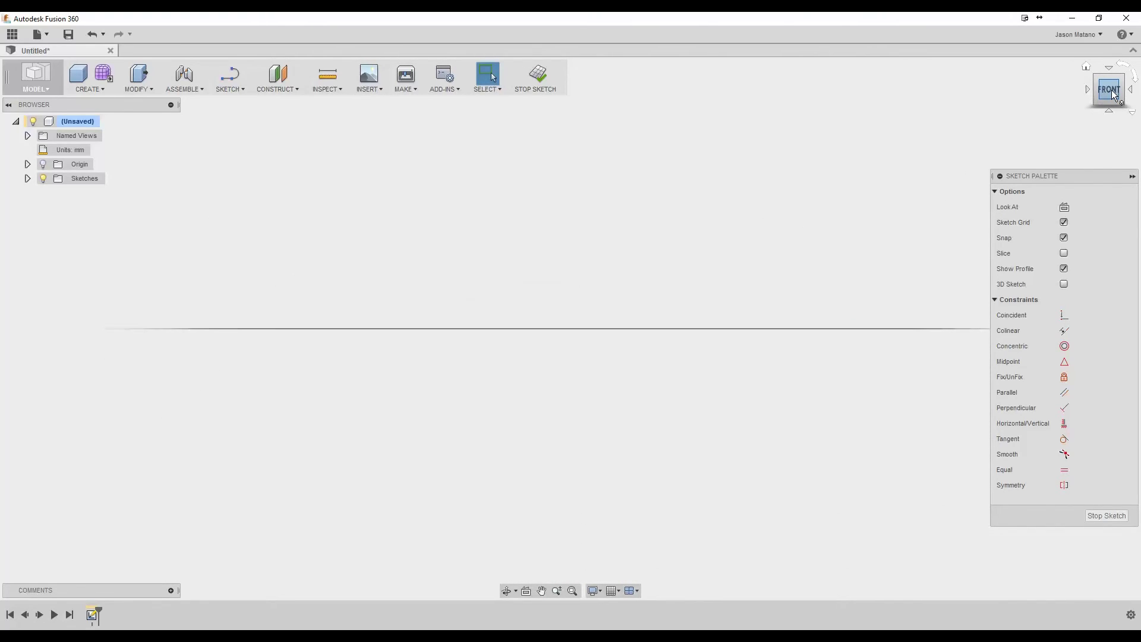
left_click_drag(1113, 94, 1112, 133)
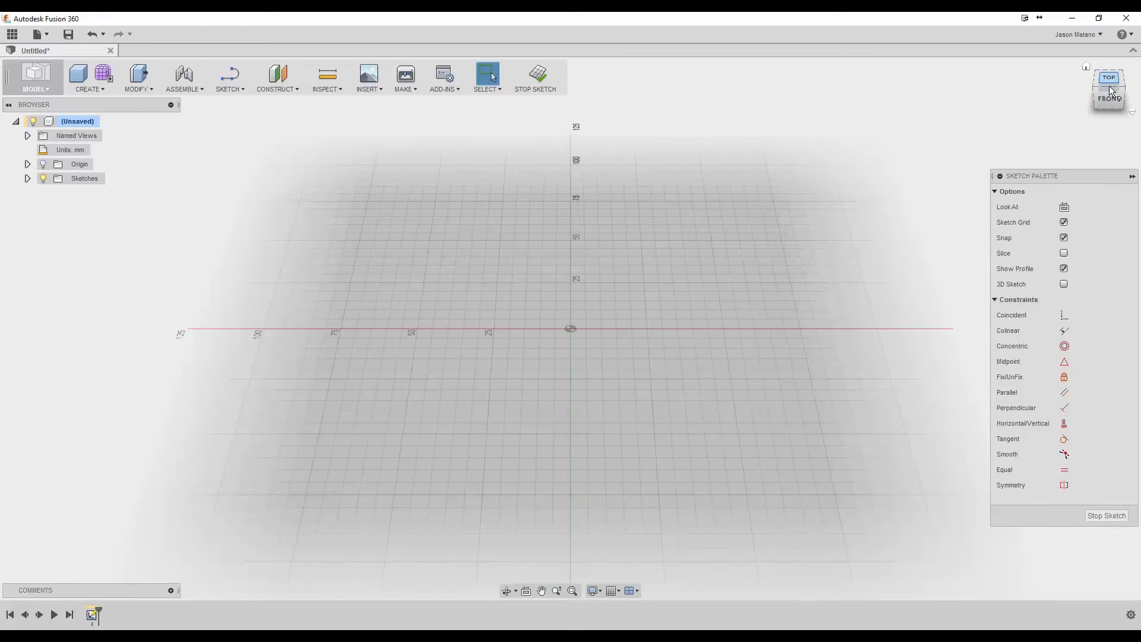
left_click(1111, 85)
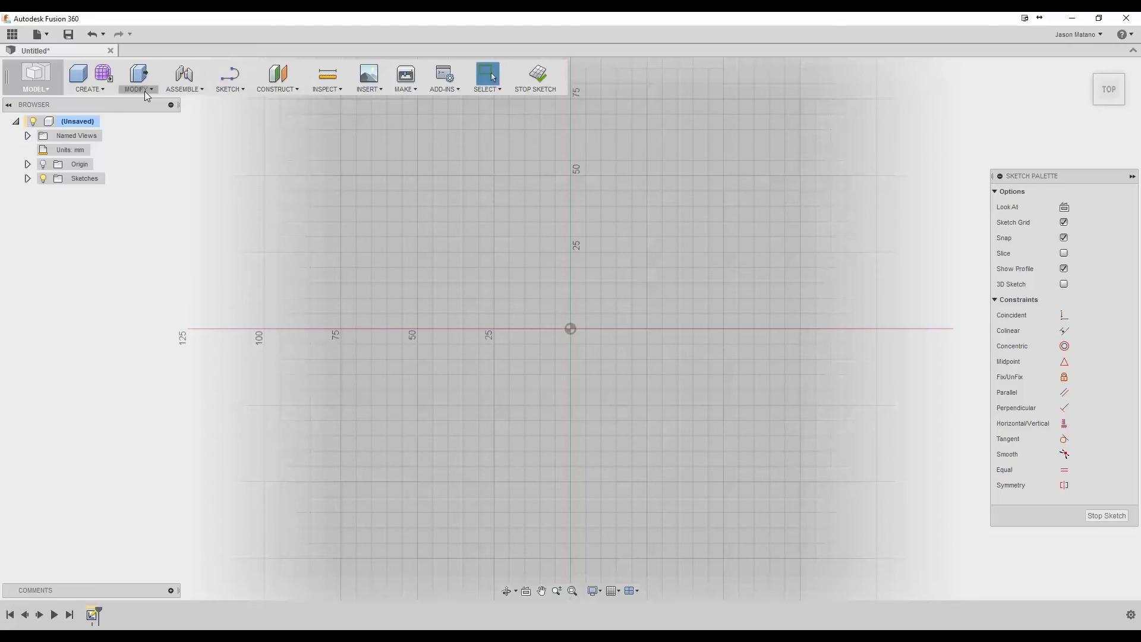
left_click(243, 91)
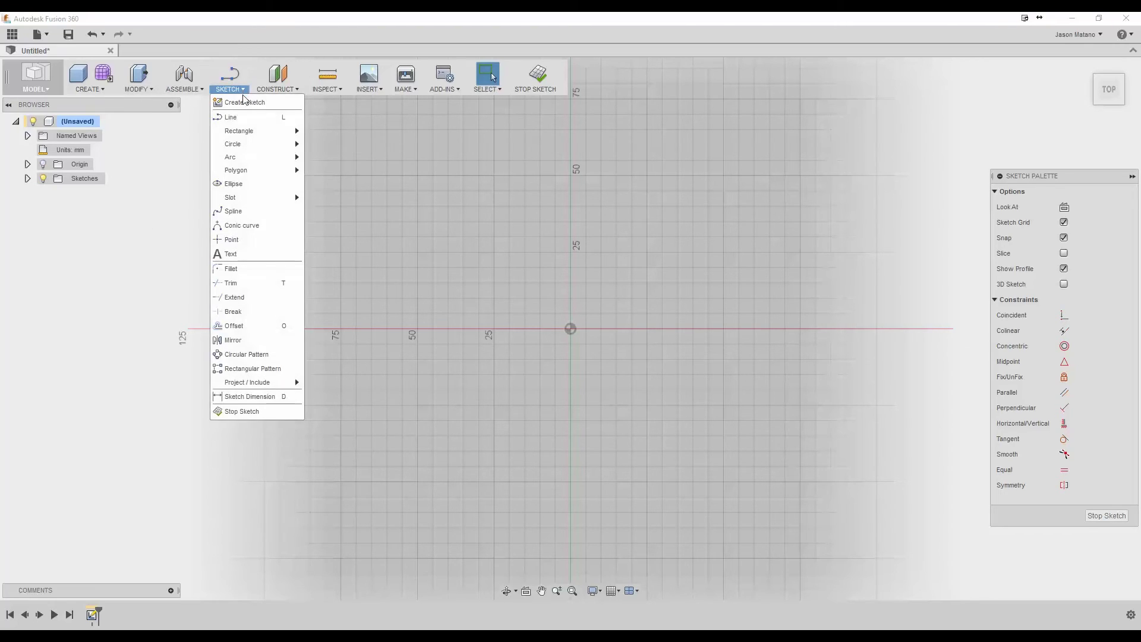
left_click(73, 119)
left_click(139, 89)
left_click(52, 218)
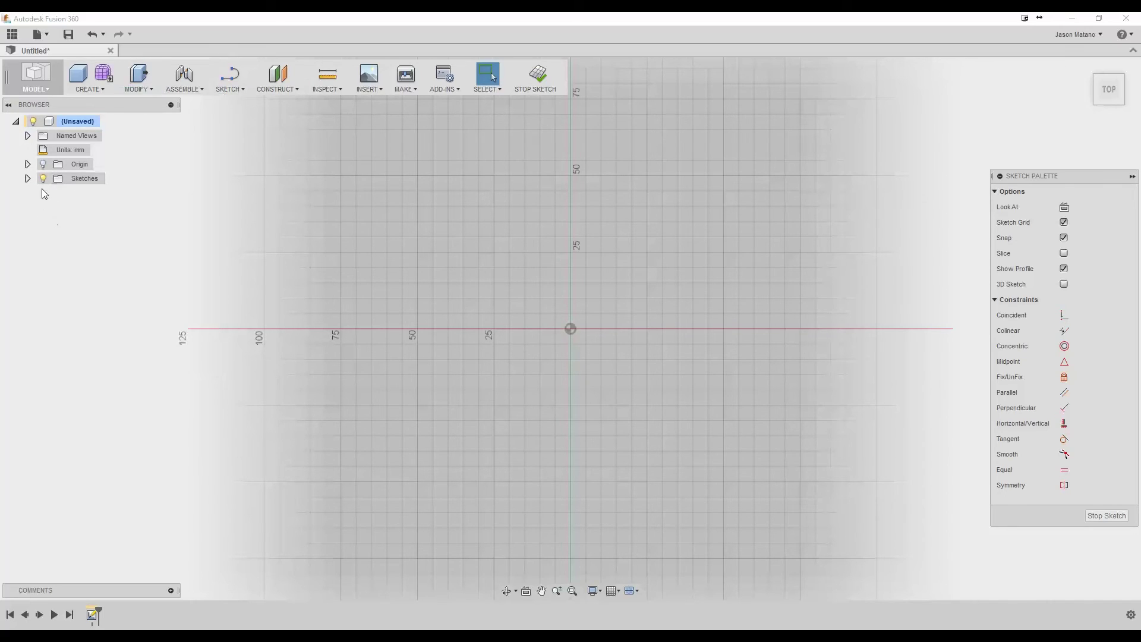
Step: Expand the Sketches folder and draw a center-diameter circle of 34.5 mm centred on the origin
left_click(27, 178)
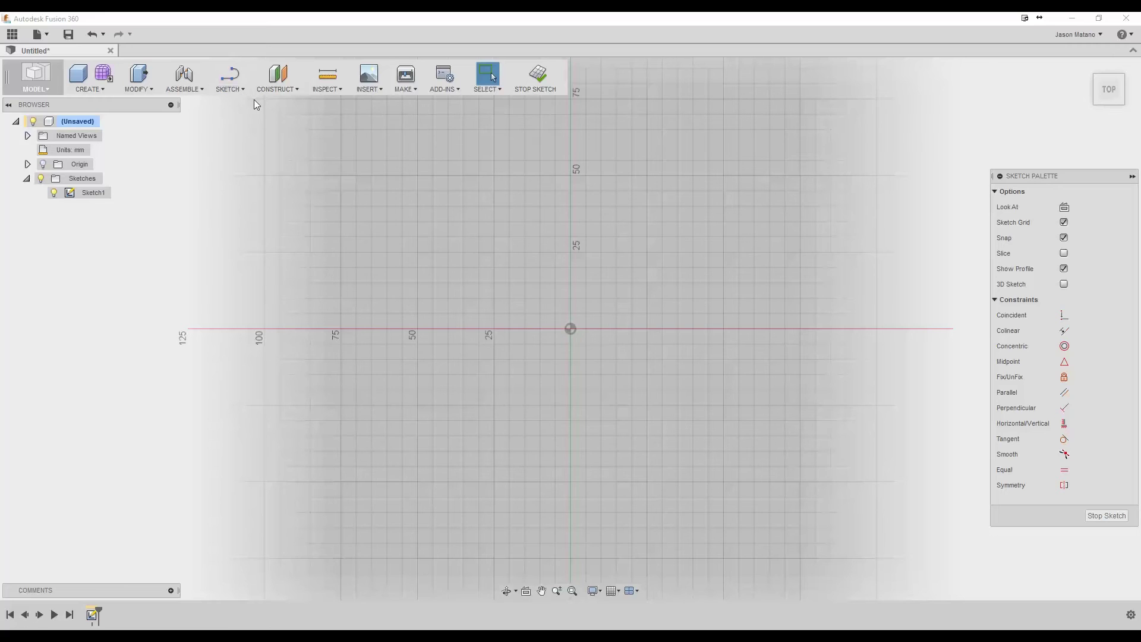
left_click(236, 92)
mouse_move(255, 144)
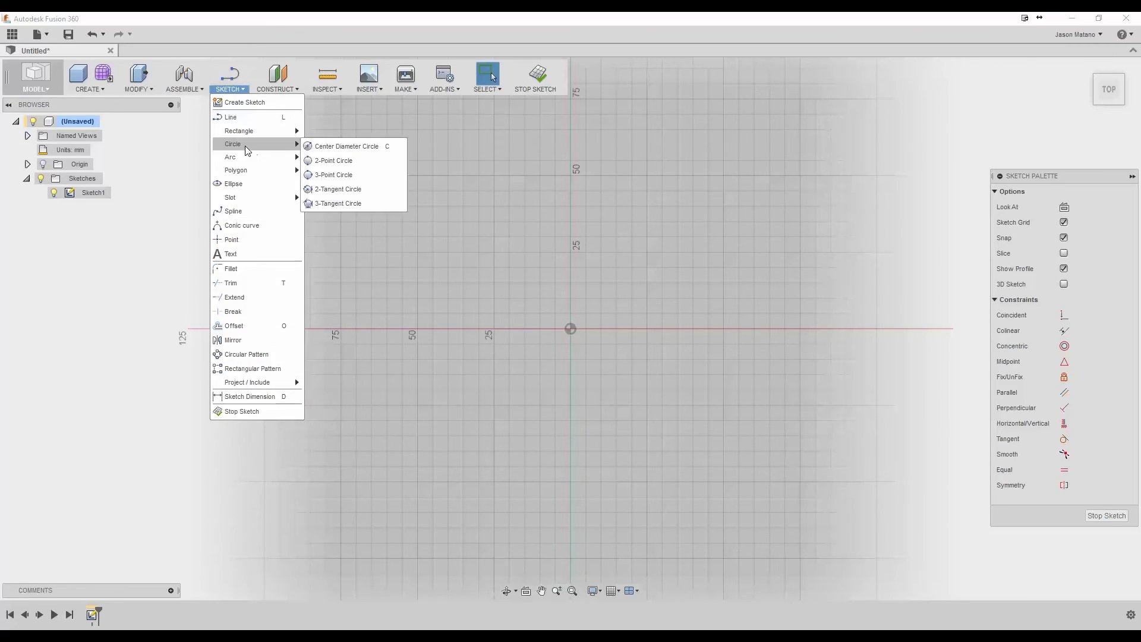
left_click(315, 148)
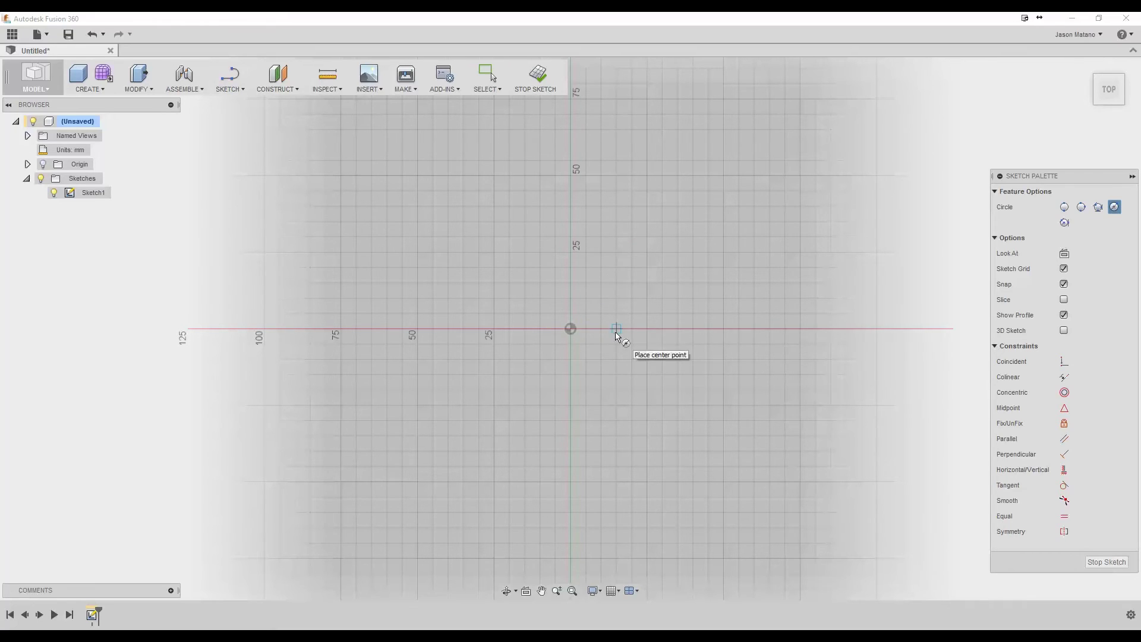
left_click(570, 329)
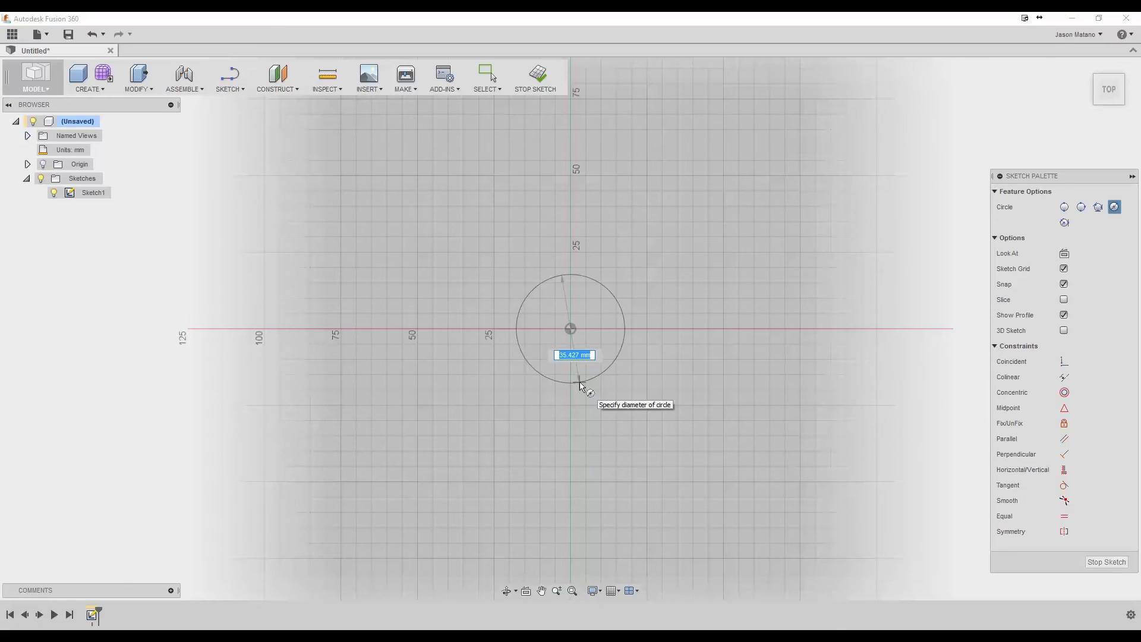
type("34.5")
key("Tab")
key("Return")
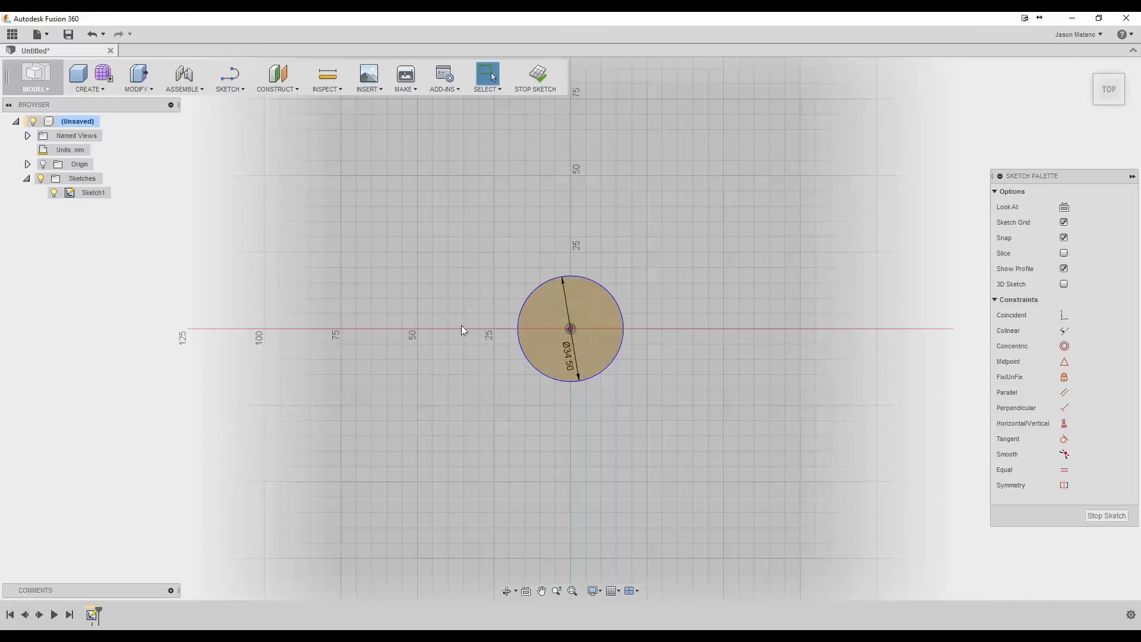
Step: Duplicate the 34.5 mm circle and move the copy 35 mm along the positive X axis
left_click(594, 283)
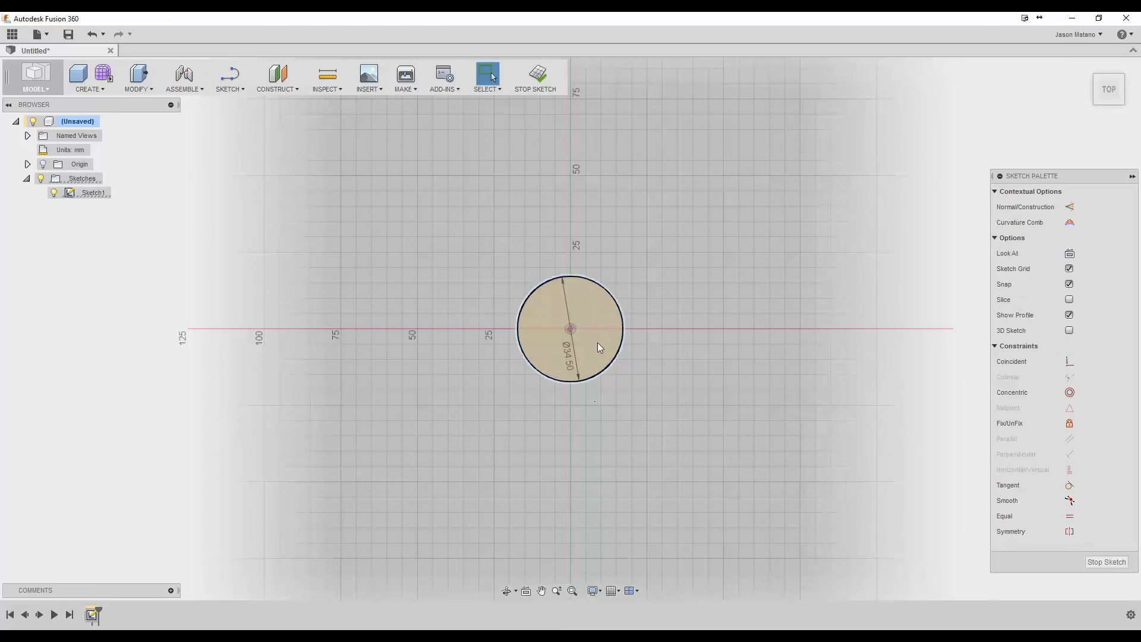
key("m")
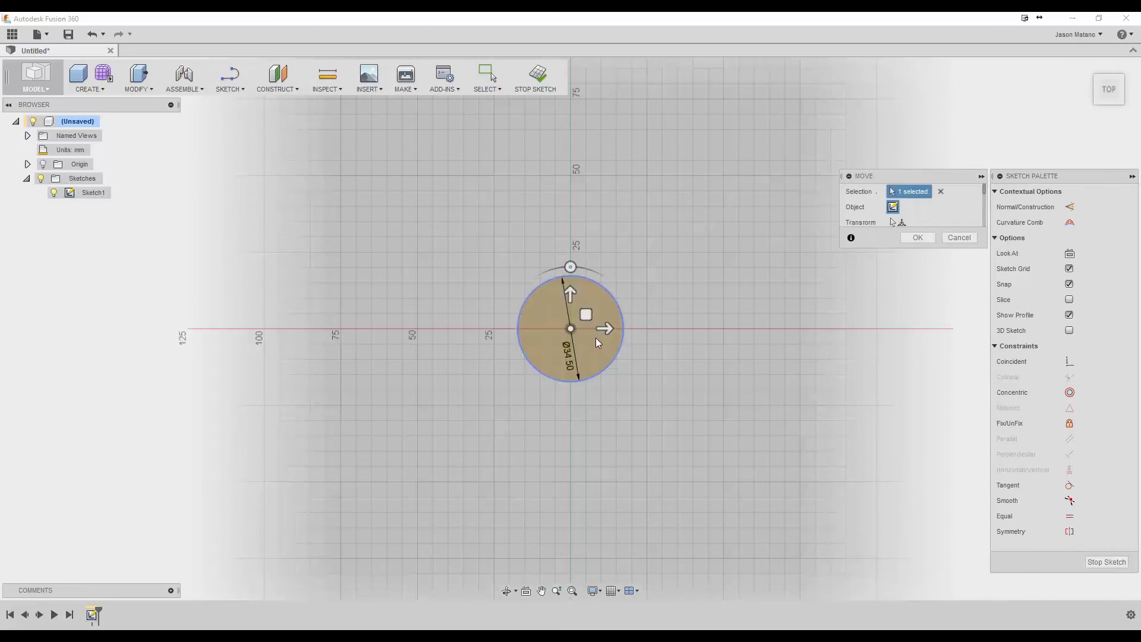
left_click_drag(609, 328, 712, 346)
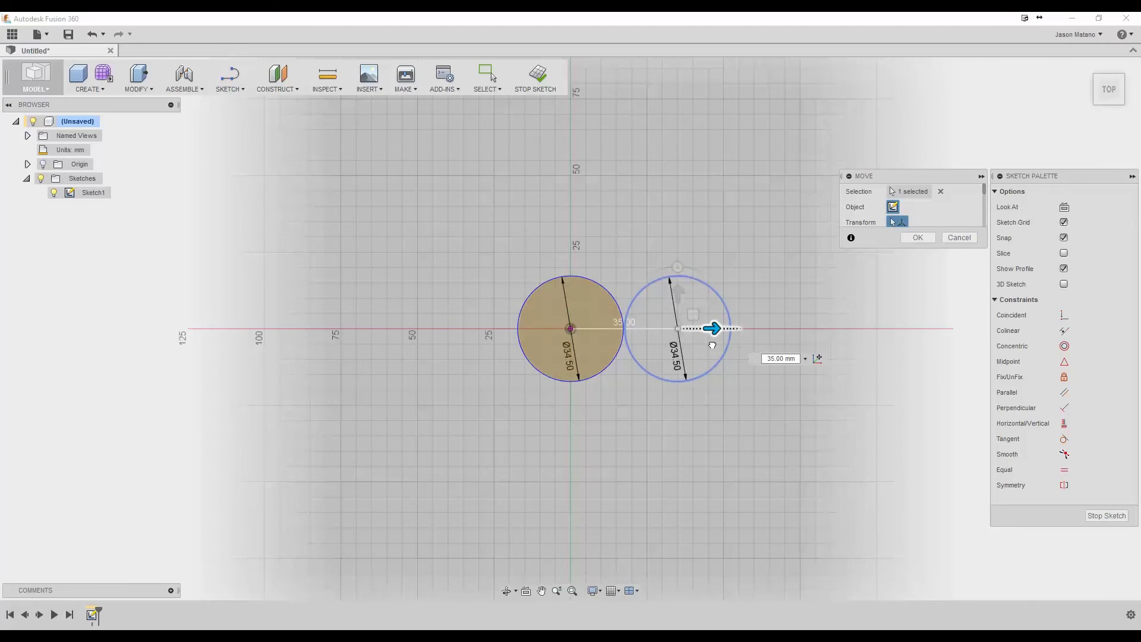
left_click_drag(712, 345, 713, 345)
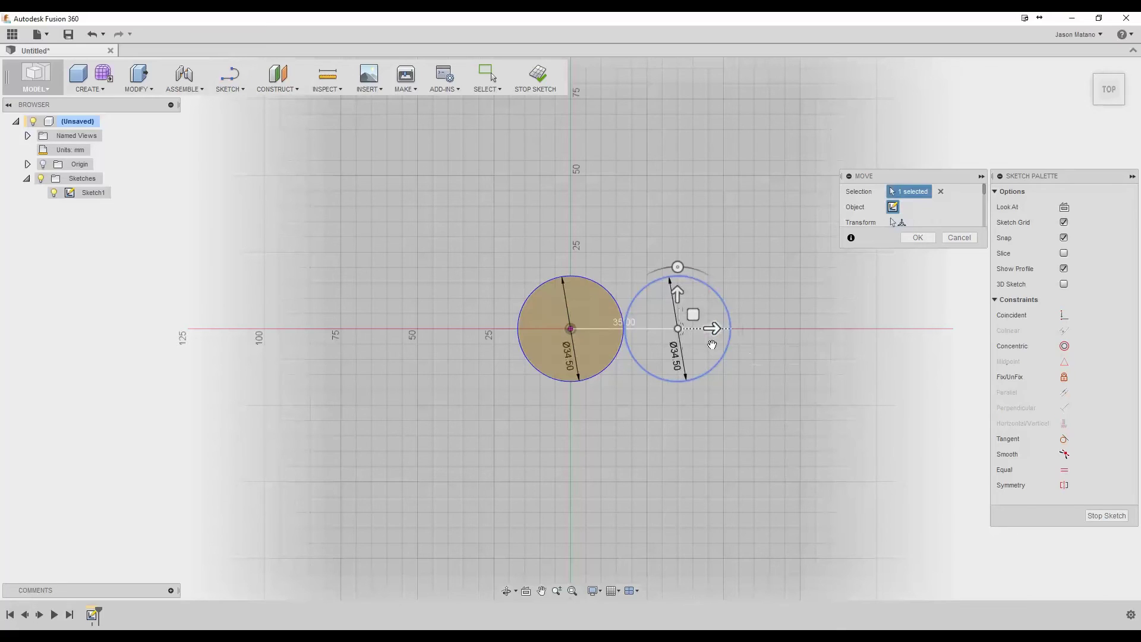
Step: Set the copied circle's X distance to 34.5+2 mm and finish the move
scroll(966, 210, "down", 3)
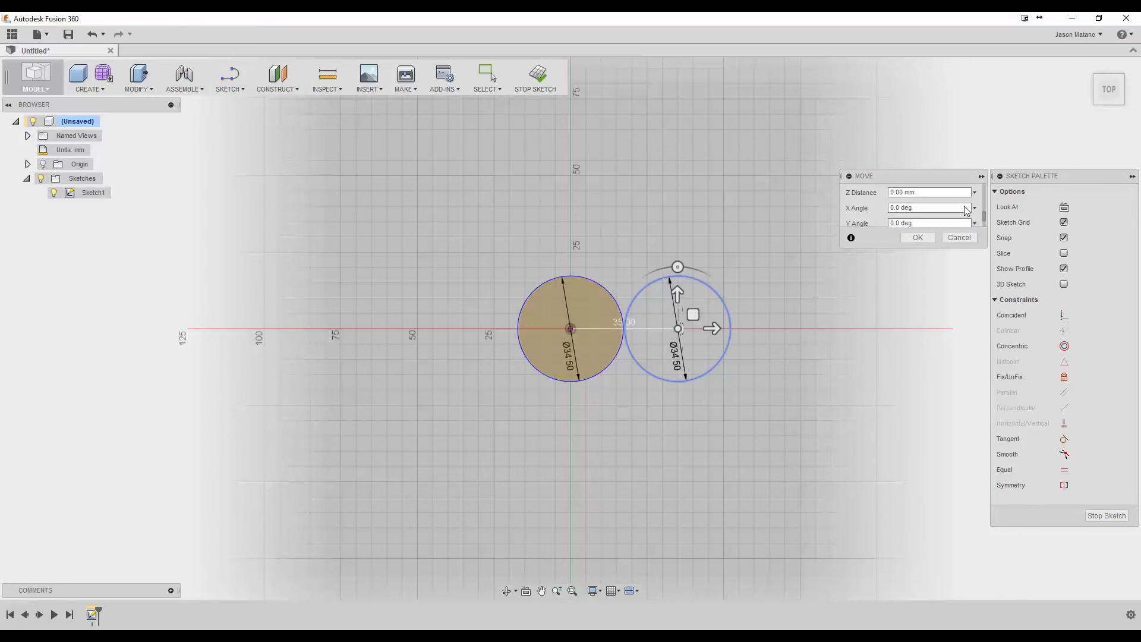
scroll(984, 220, "up", 2)
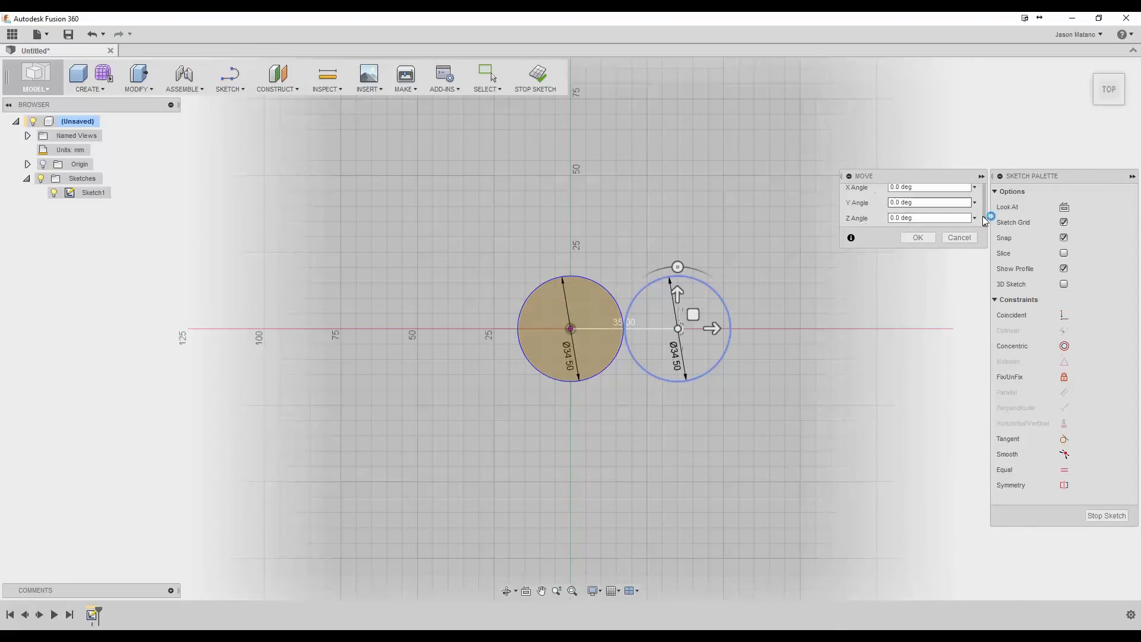
scroll(984, 220, "up", 2)
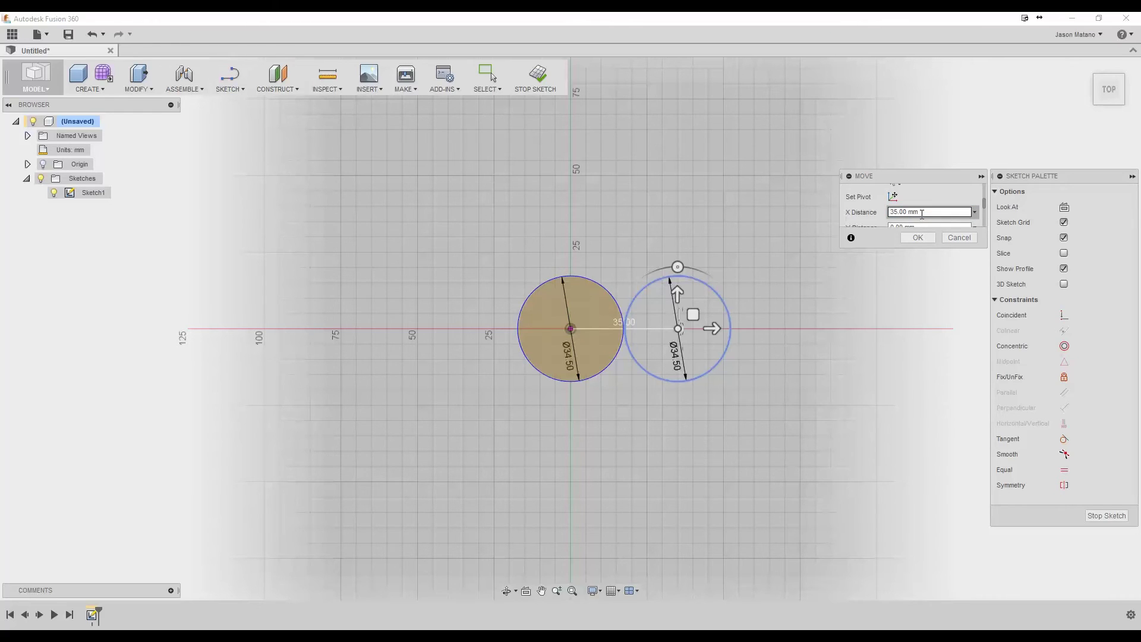
left_click_drag(922, 214, 856, 237)
type("34.")
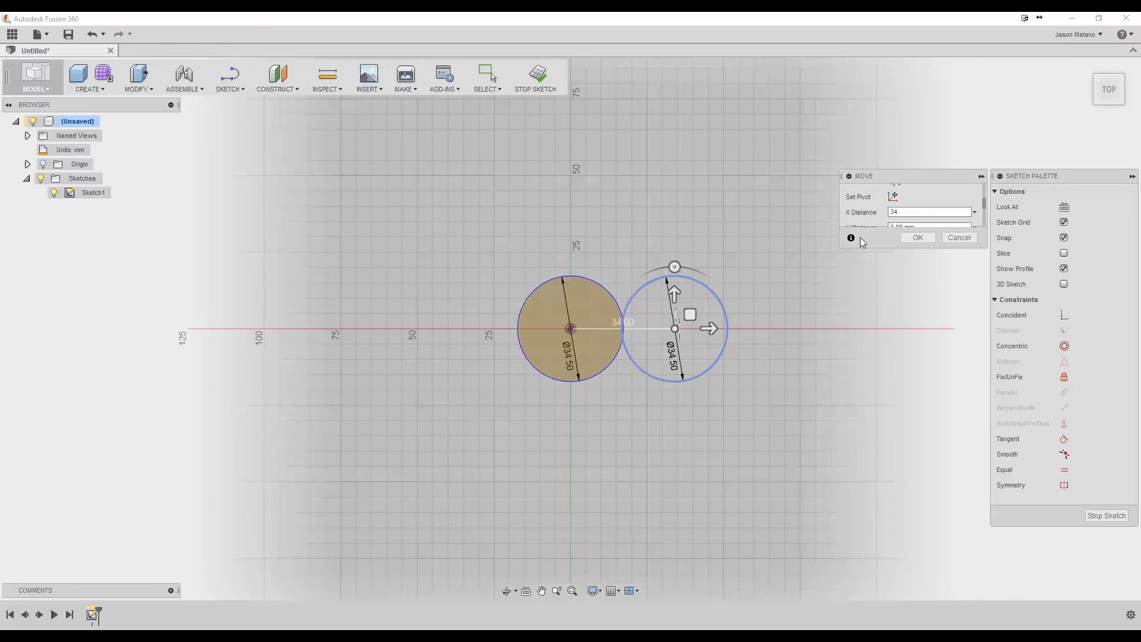
type("5")
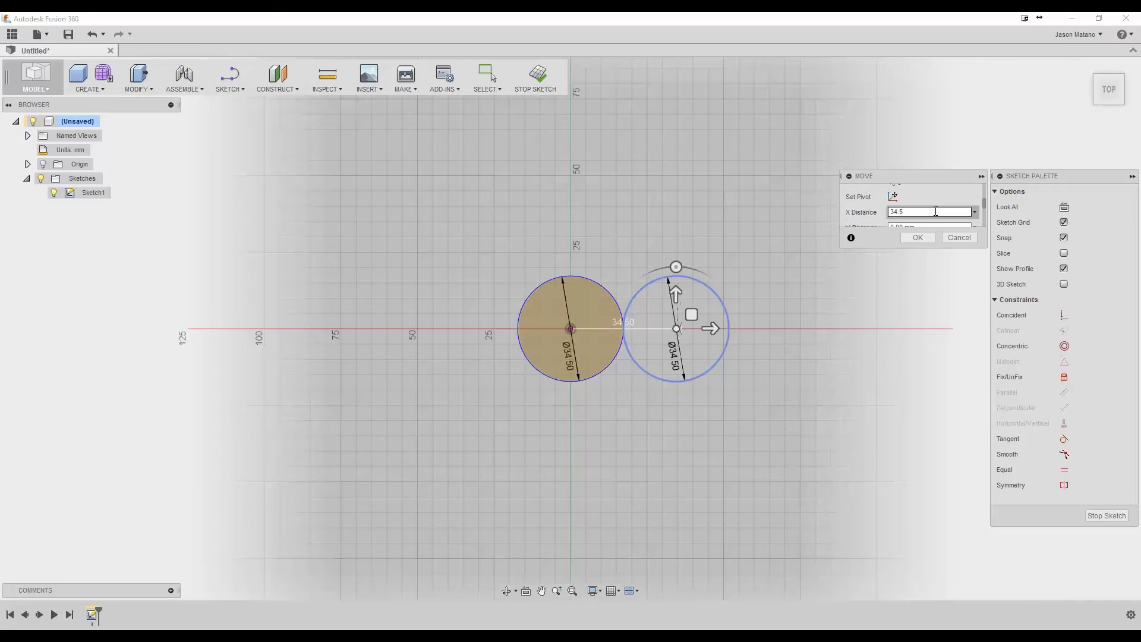
type("+2")
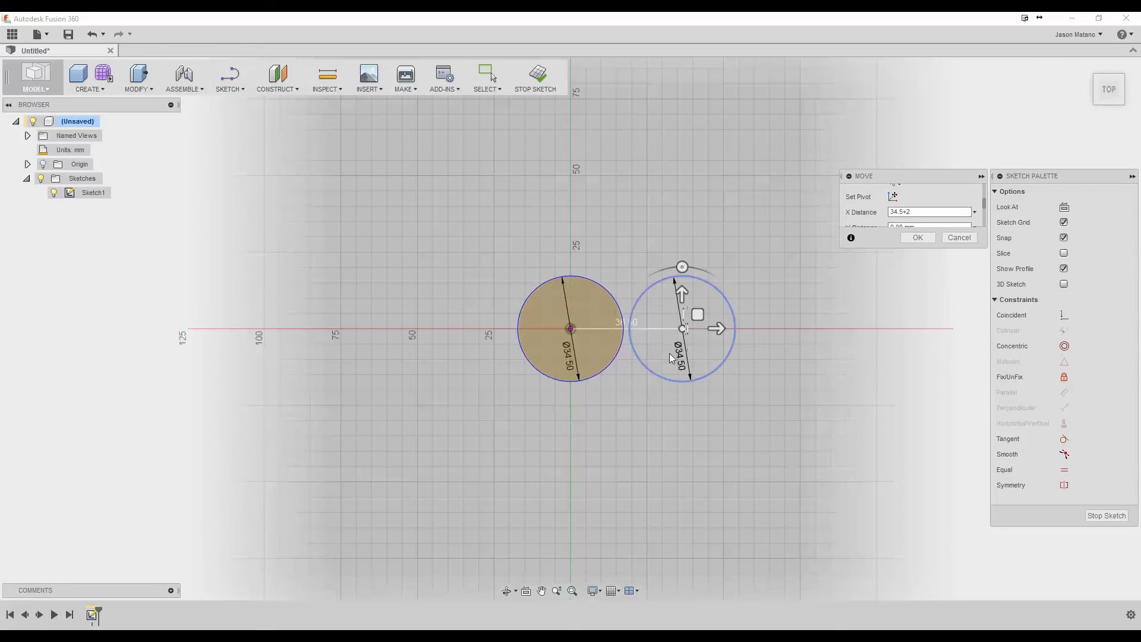
left_click(910, 212)
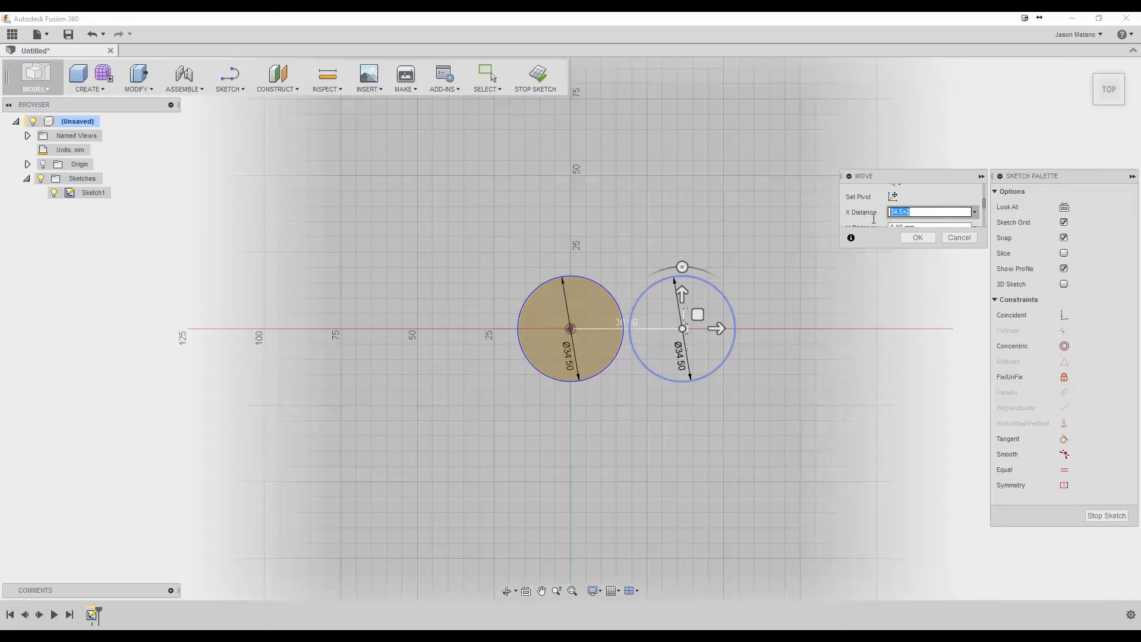
left_click(908, 239)
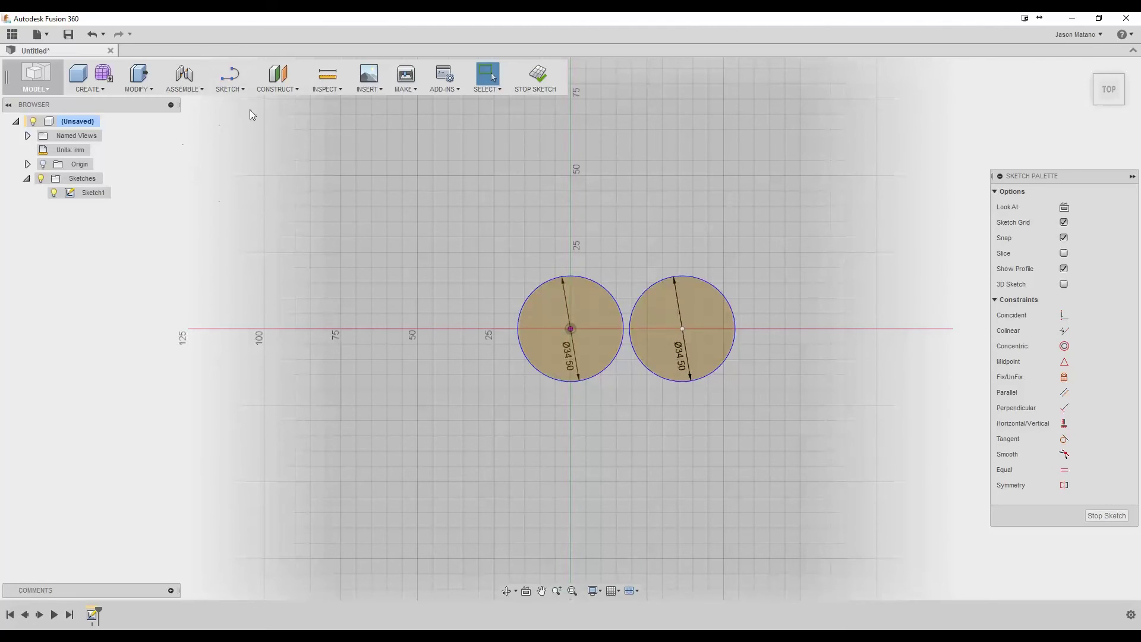
Step: Draw a center-diameter circle of 24.5 mm centred on the Y axis, directly below the 34.5 mm circle at the origin
left_click(232, 89)
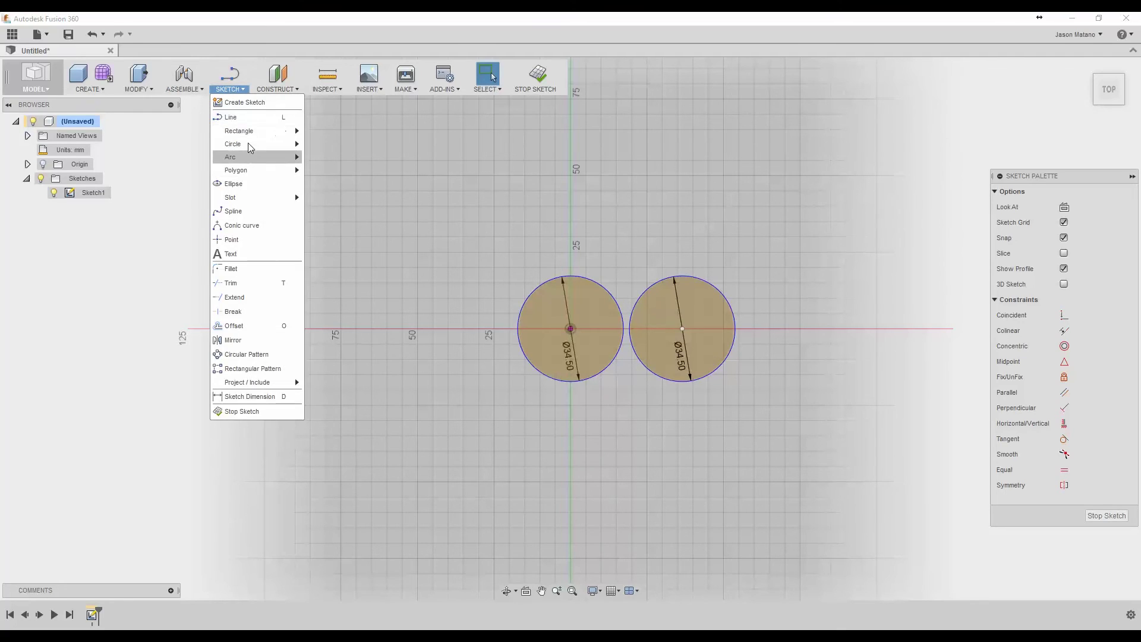
mouse_move(250, 153)
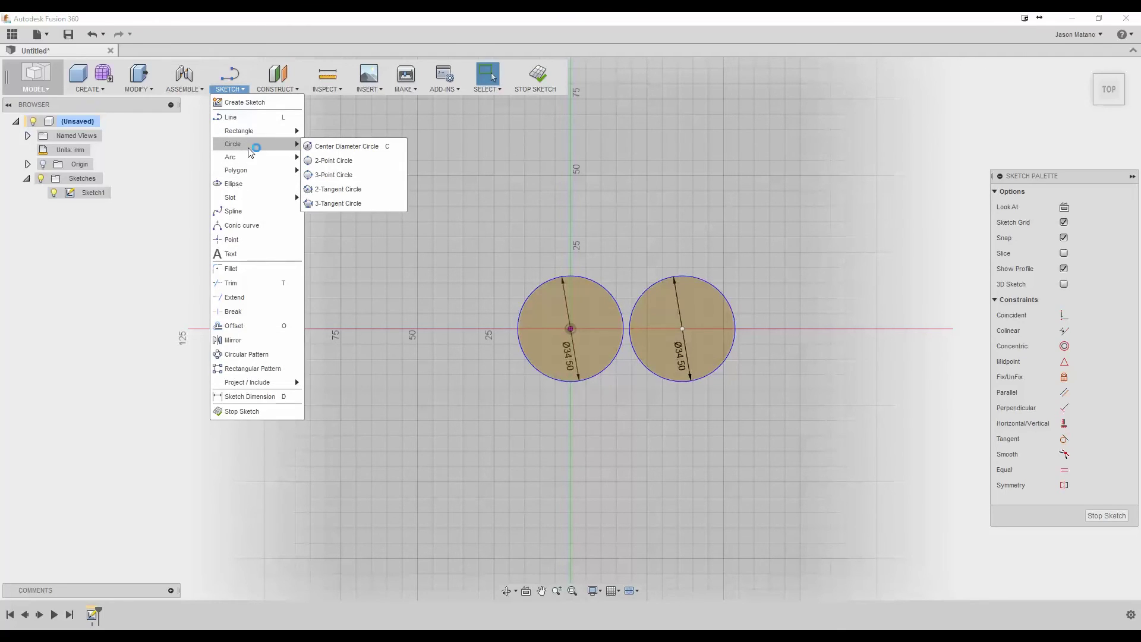
left_click(324, 151)
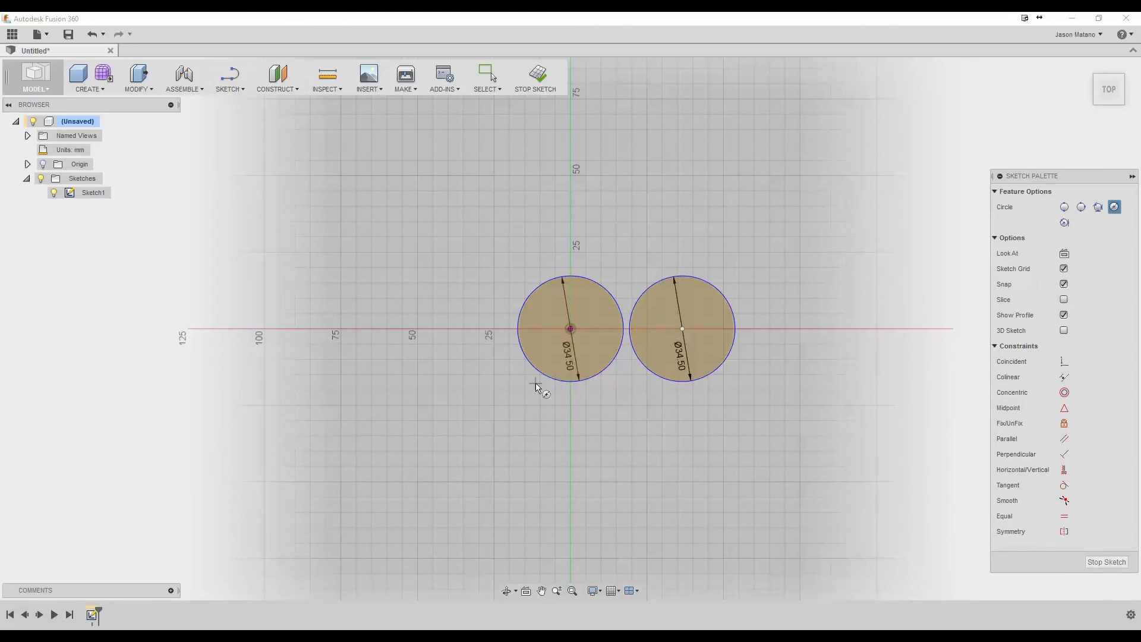
left_click(571, 422)
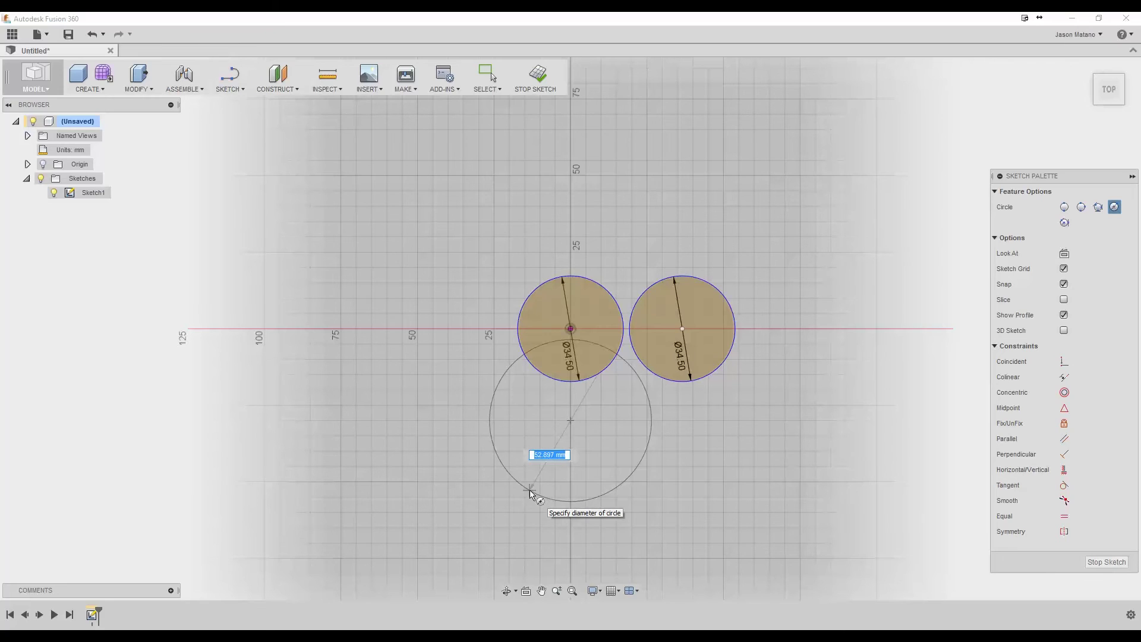
type("24.5")
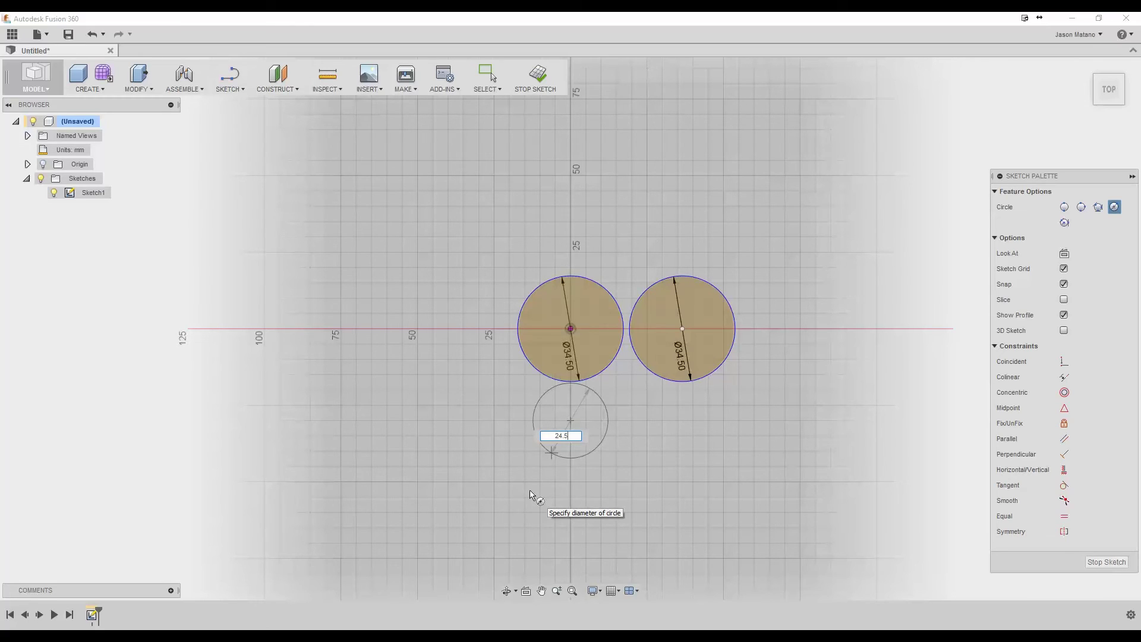
key("Tab")
key("Return")
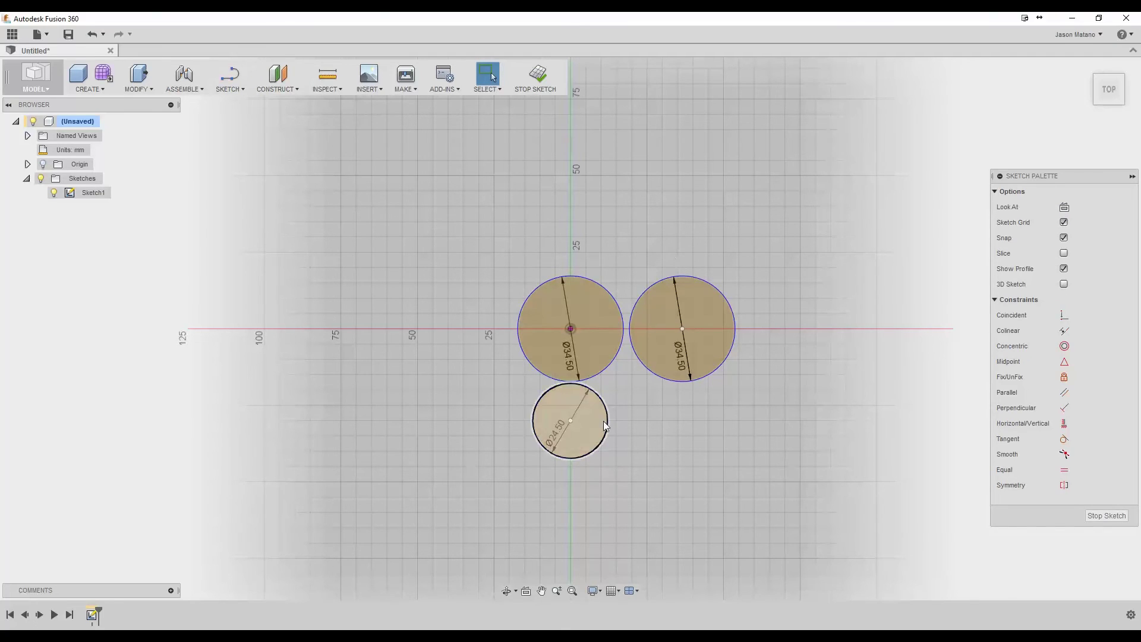
Step: Duplicate the 24.5 mm circle and move the copy 35 mm along the positive X axis
left_click(603, 409)
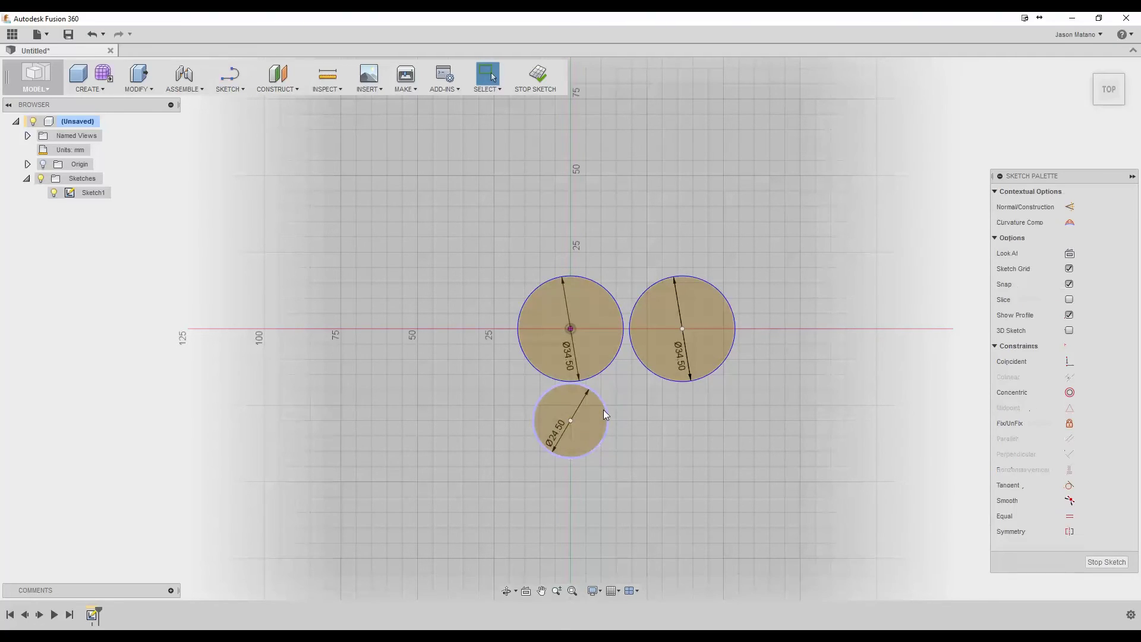
left_click(605, 405)
left_click(605, 404)
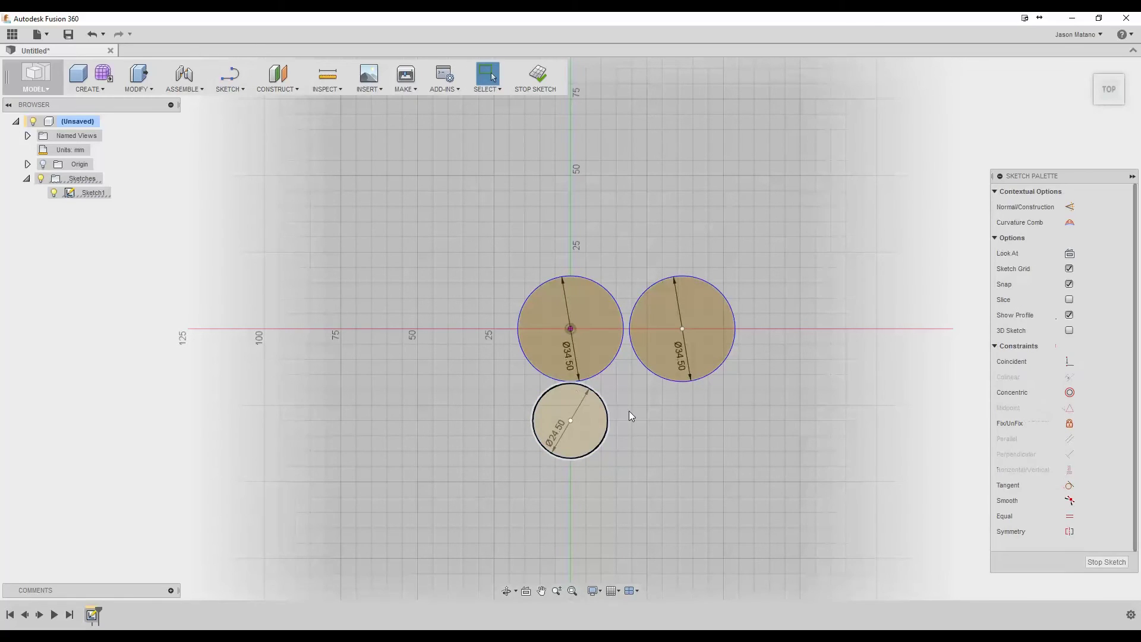
key("m")
left_click_drag(606, 428, 714, 430)
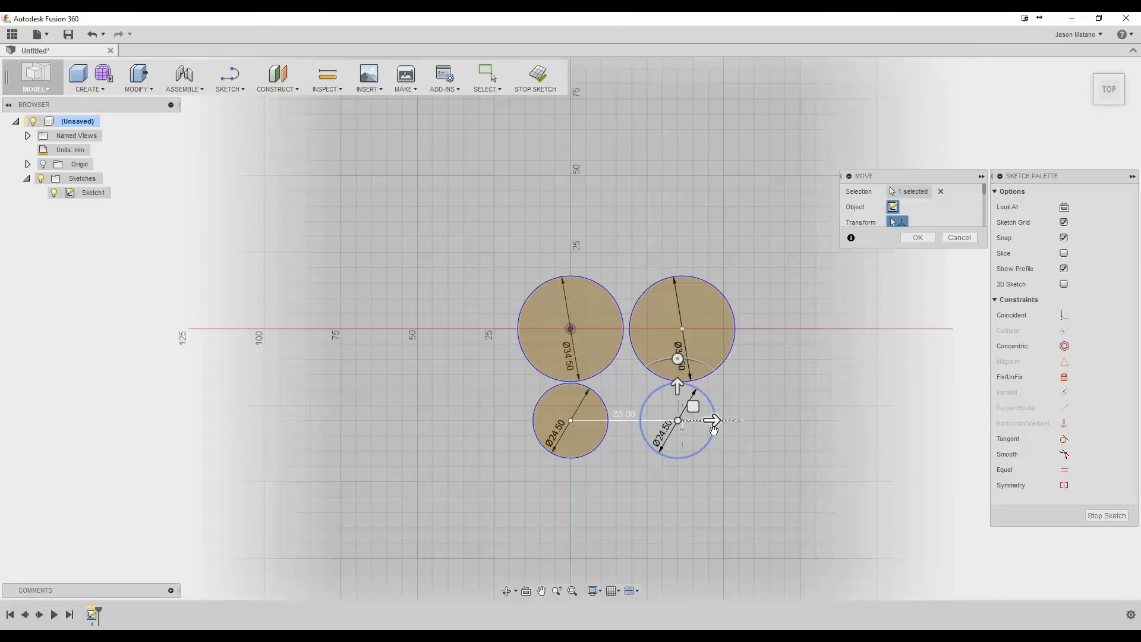
Step: Set the copied 24.5 mm circle's X distance to 36 mm and finish the move
scroll(943, 213, "down", 2)
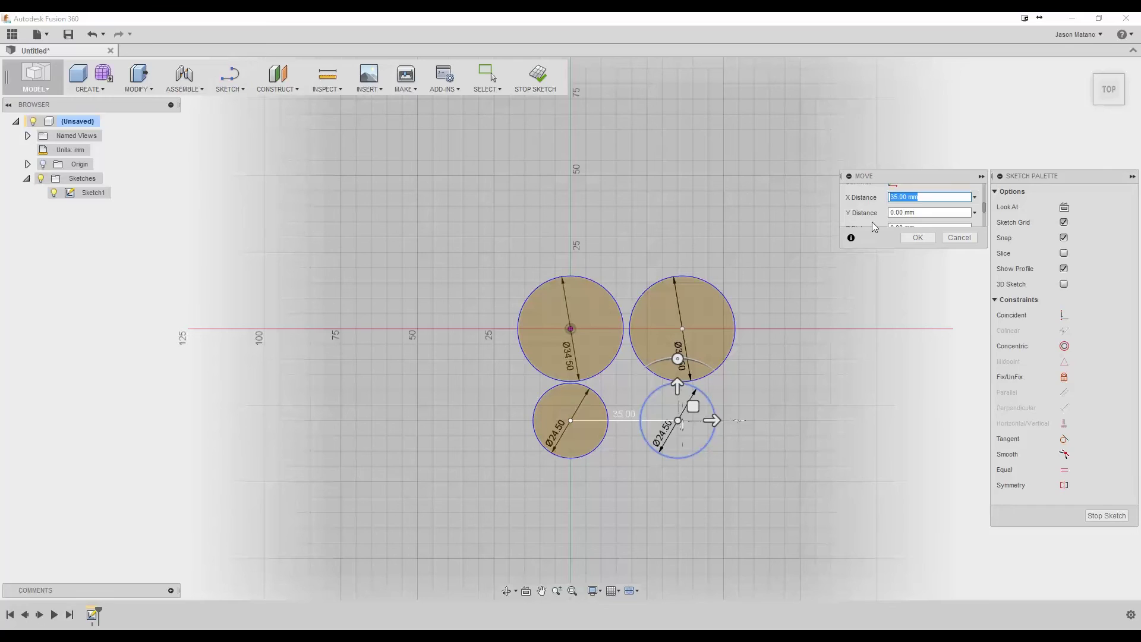
type("63")
key("Return")
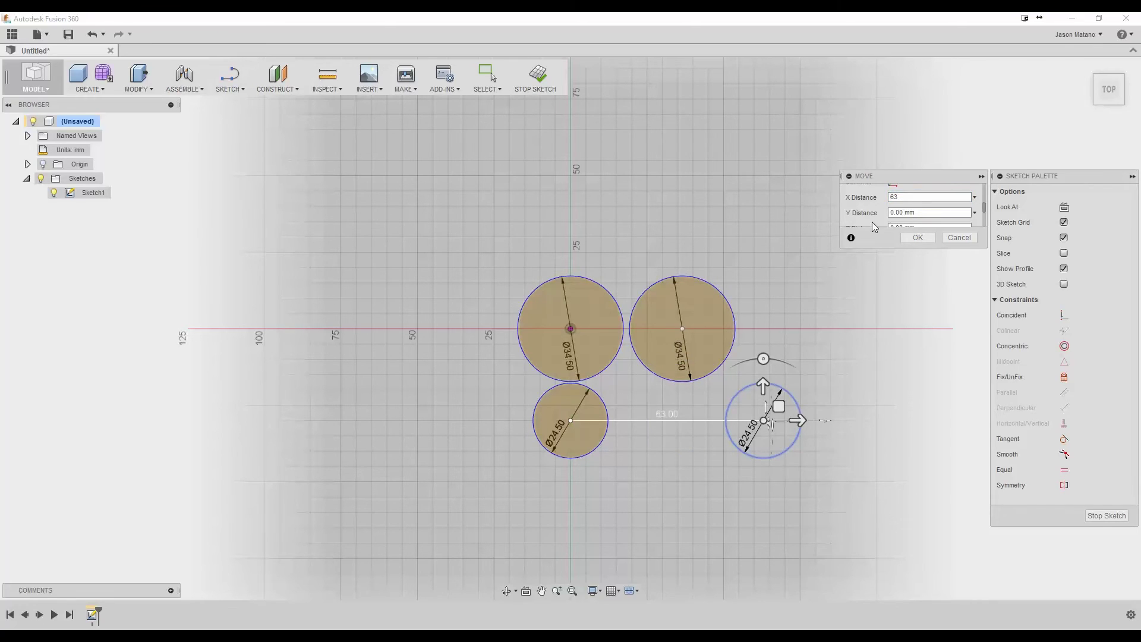
left_click(944, 197)
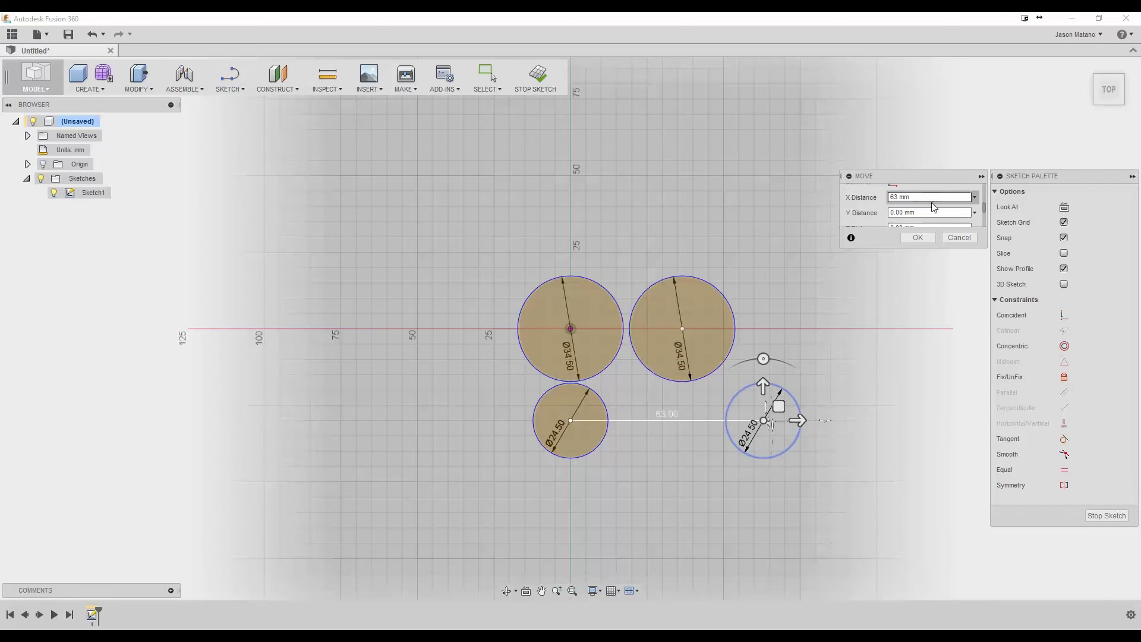
left_click_drag(944, 196, 870, 202)
type("3")
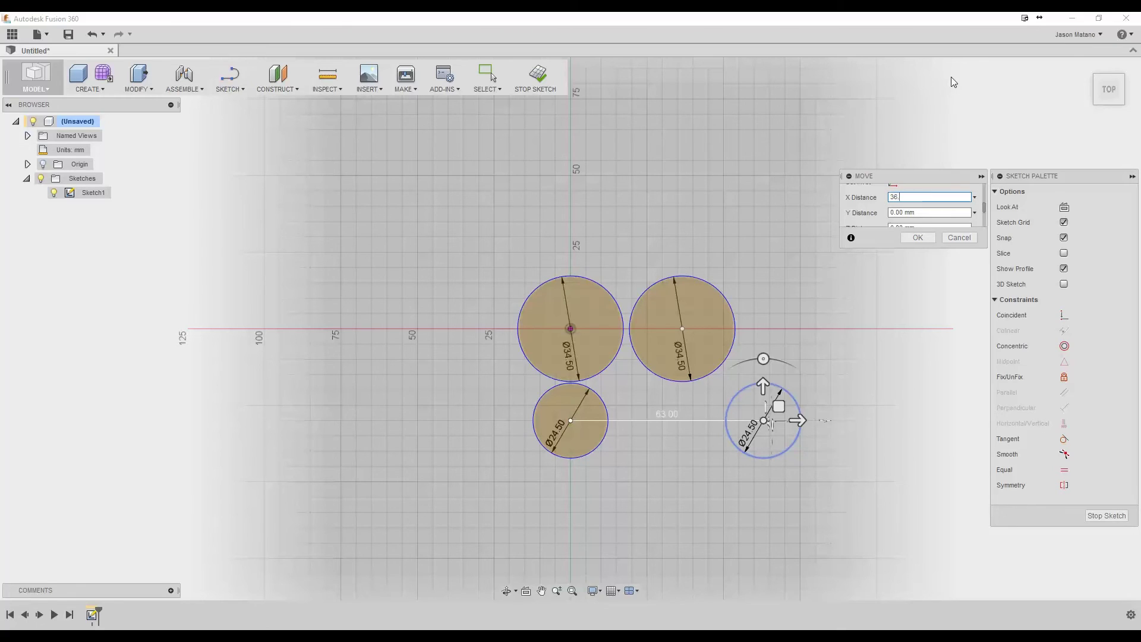
type("6.")
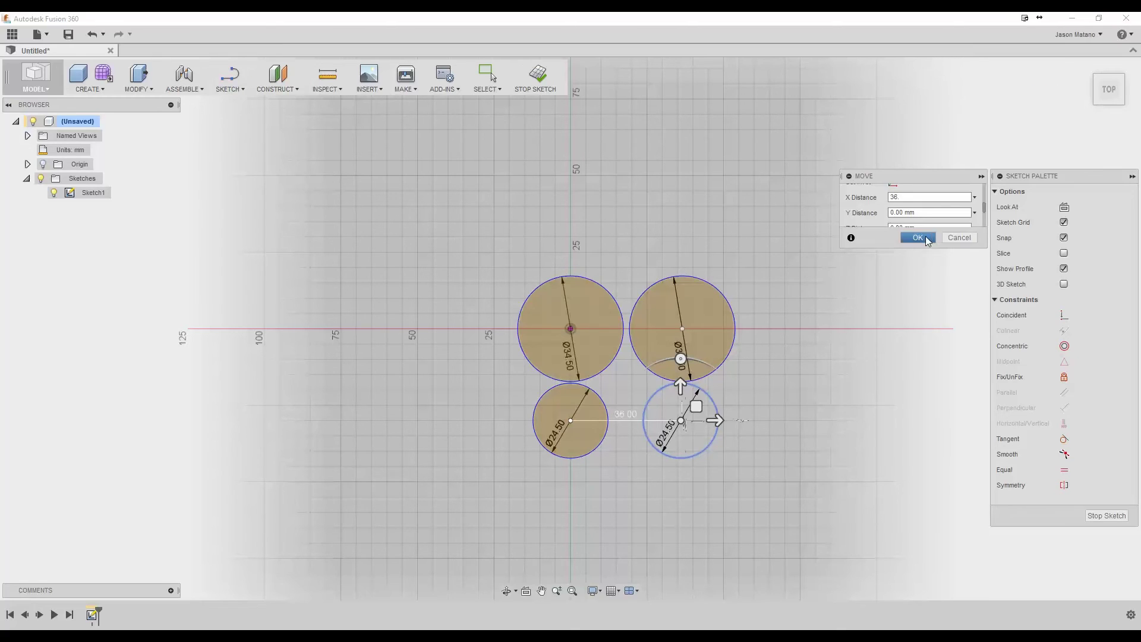
left_click(920, 237)
Step: Examine the gaps between the two 34.5 mm circles and the two 24.5 mm circles up close
scroll(729, 390, "up", 2)
scroll(729, 390, "down", 3)
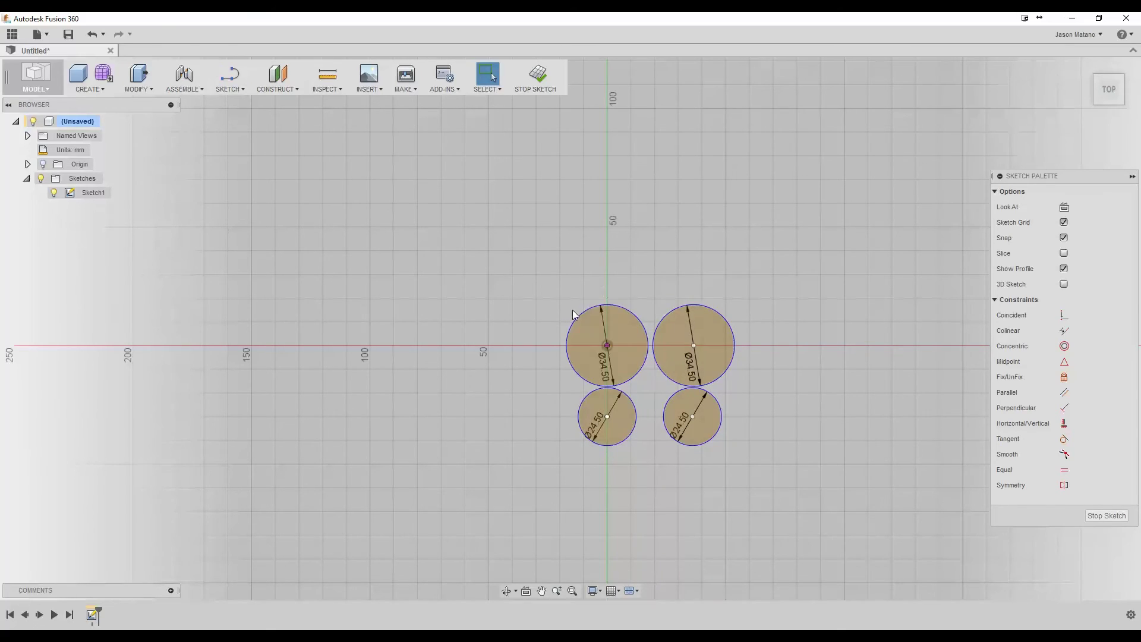
scroll(640, 423, "up", 5)
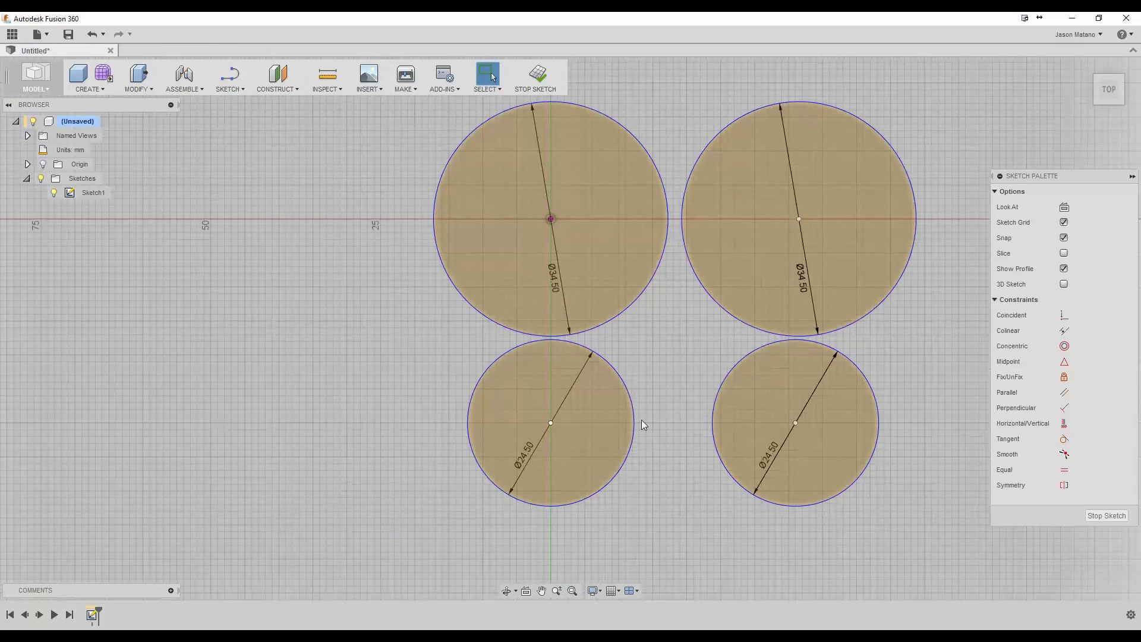
scroll(640, 420, "up", 2)
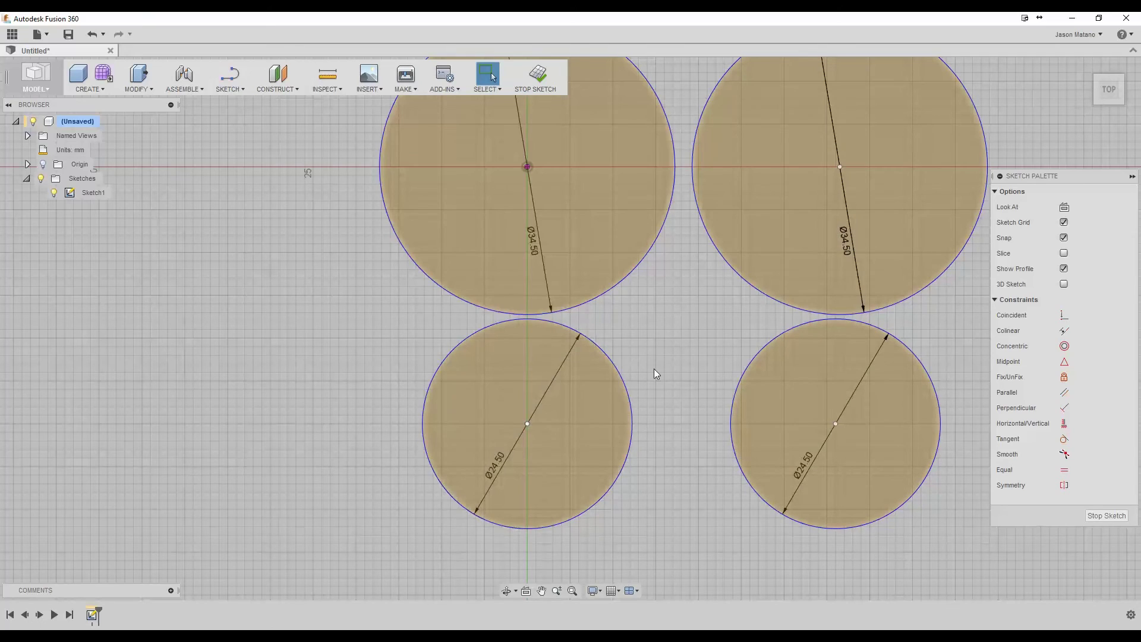
scroll(844, 269, "down", 3)
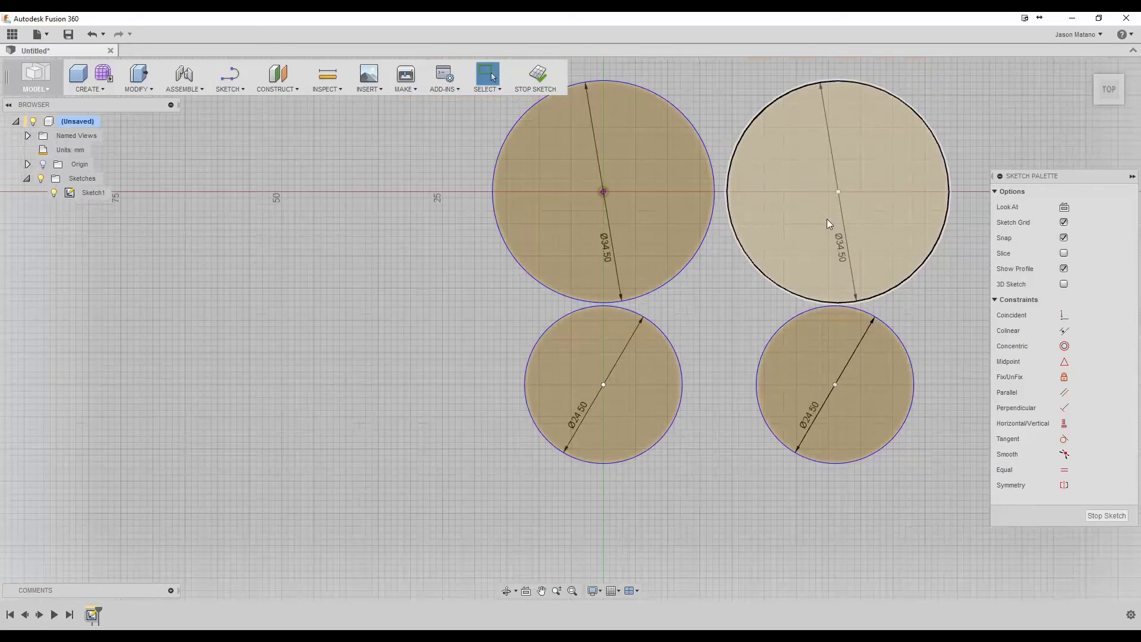
middle_click_drag(808, 260, 720, 281)
scroll(720, 281, "down", 1)
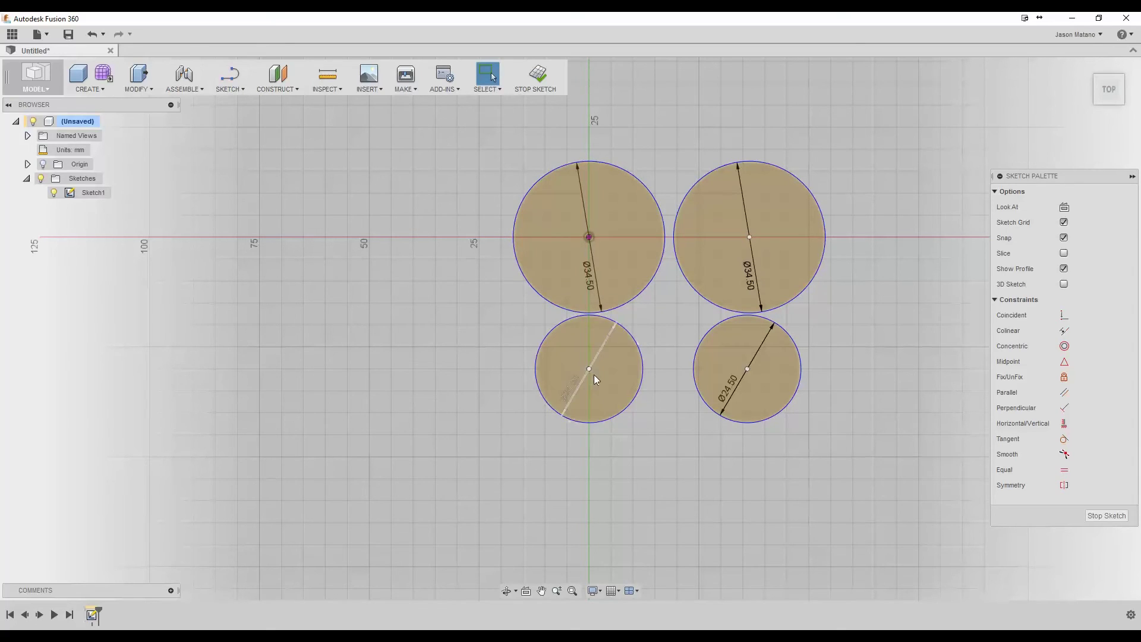
Step: Paste a copy of the 24.5 mm circle on the Y axis with a Y distance of -2 mm and delete the original circle
left_click(626, 334)
right_click(626, 330)
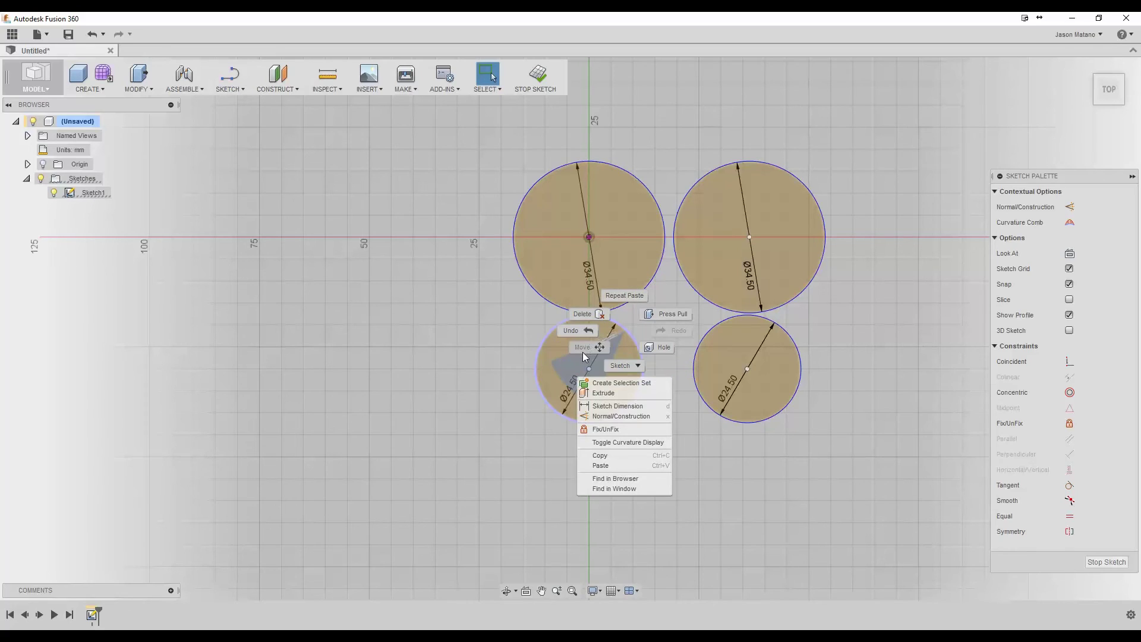
left_click(605, 311)
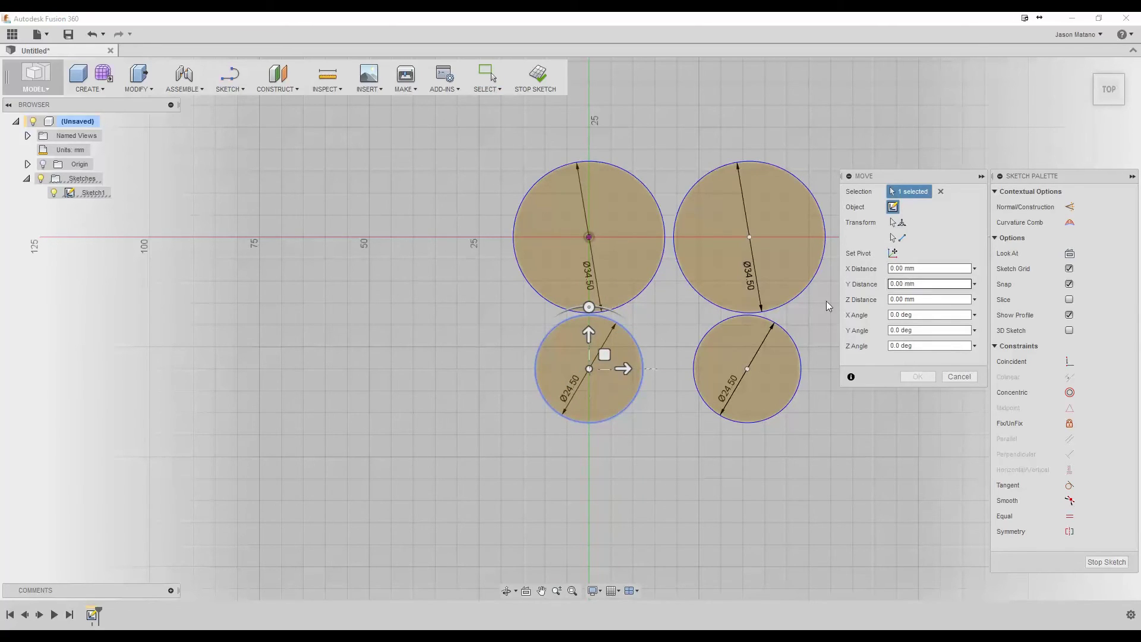
left_click_drag(589, 333, 621, 347)
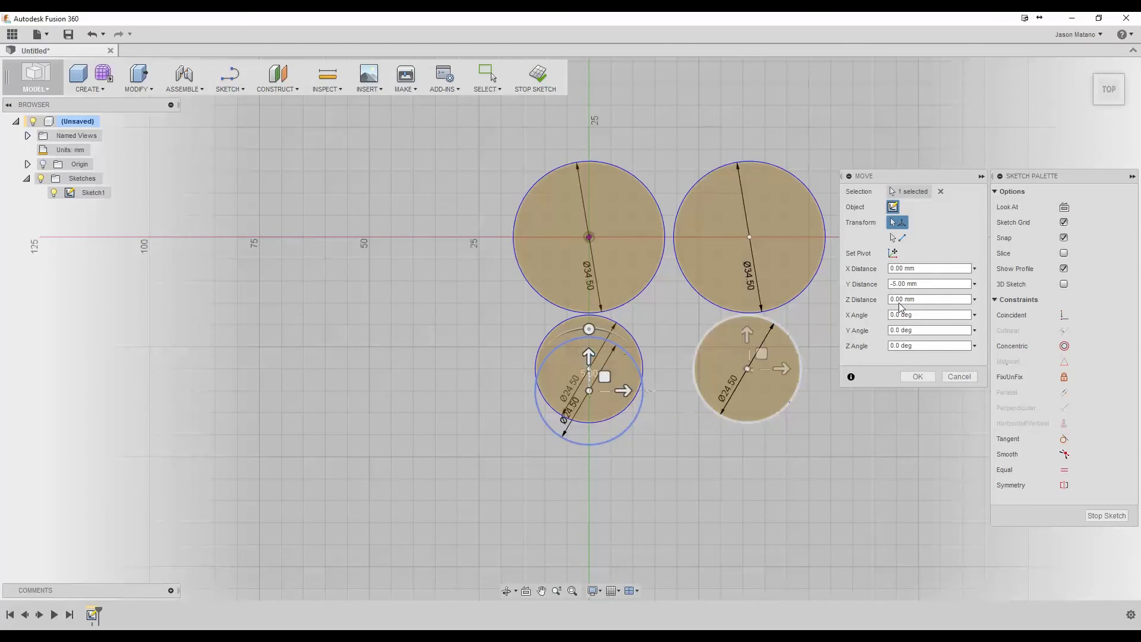
type("-")
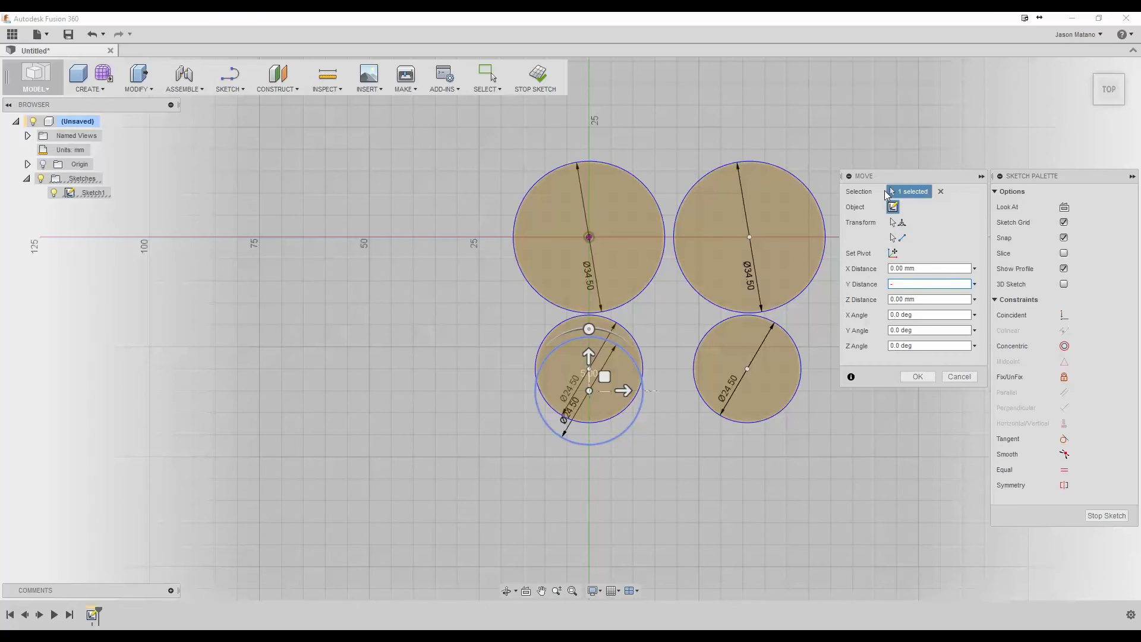
type("2")
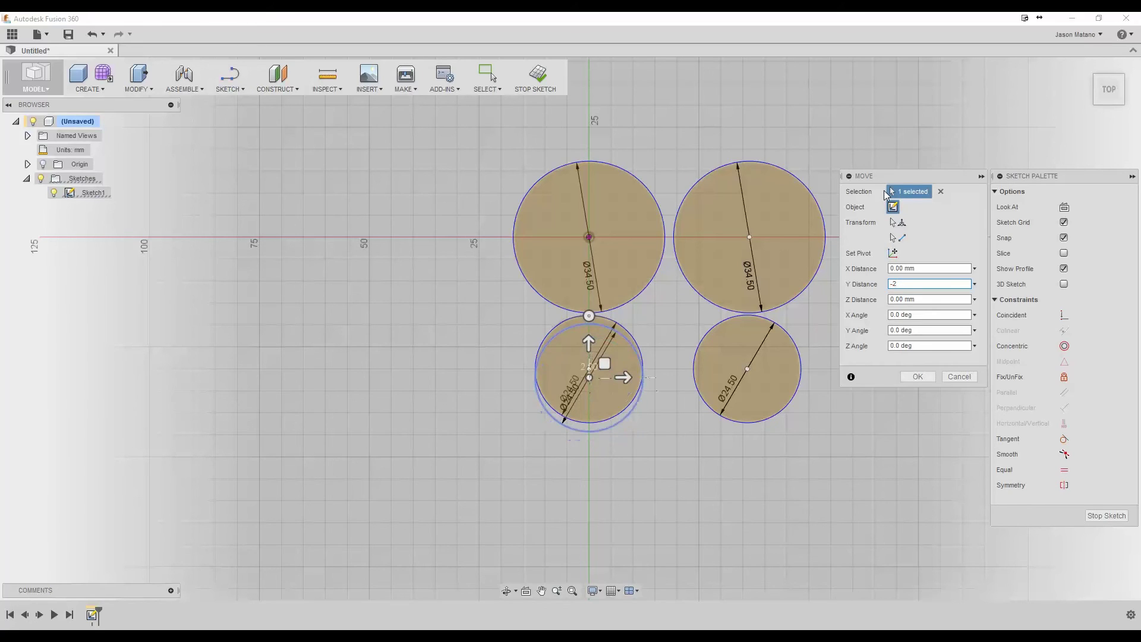
key("Return")
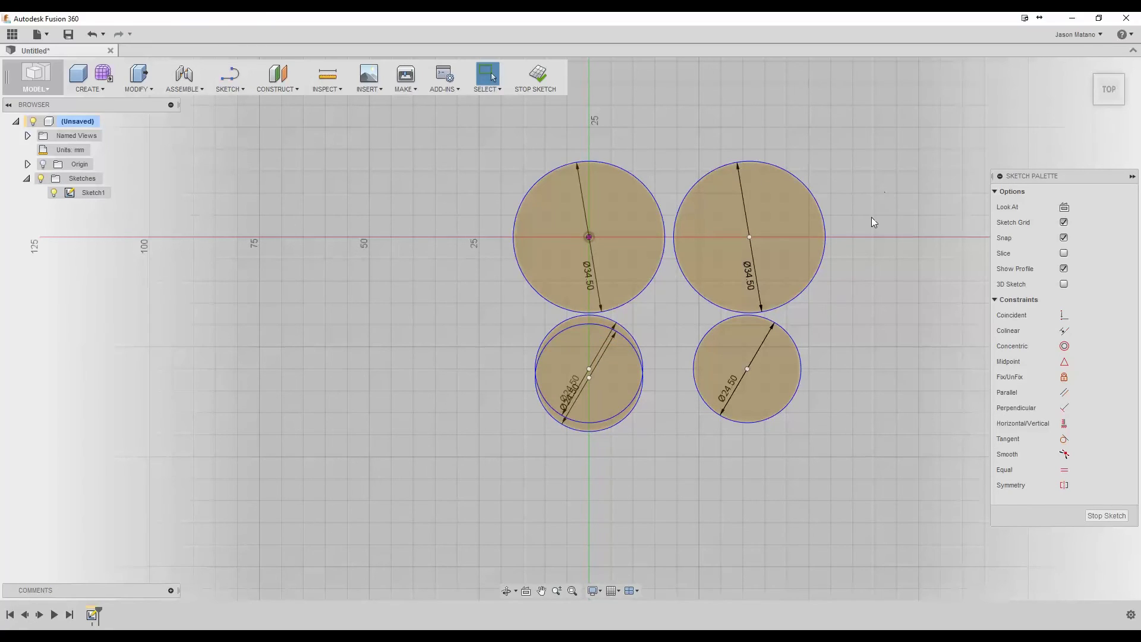
left_click(576, 314)
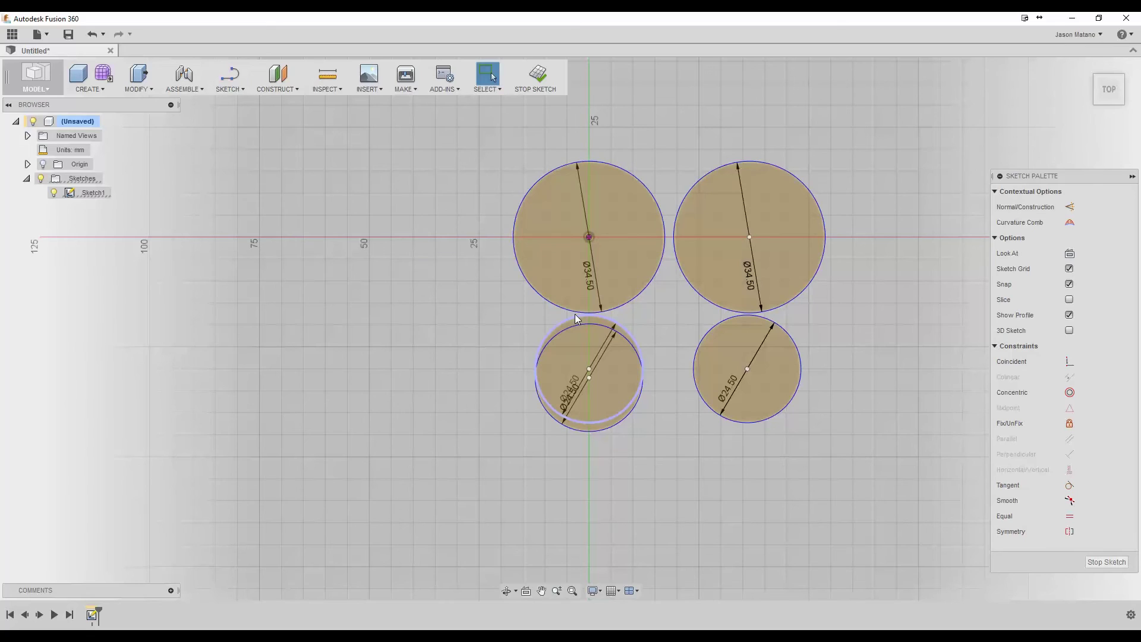
Step: Move the 24.5 mm circle below the second 34.5 mm circle by a Y distance of -2 mm
right_click(733, 318)
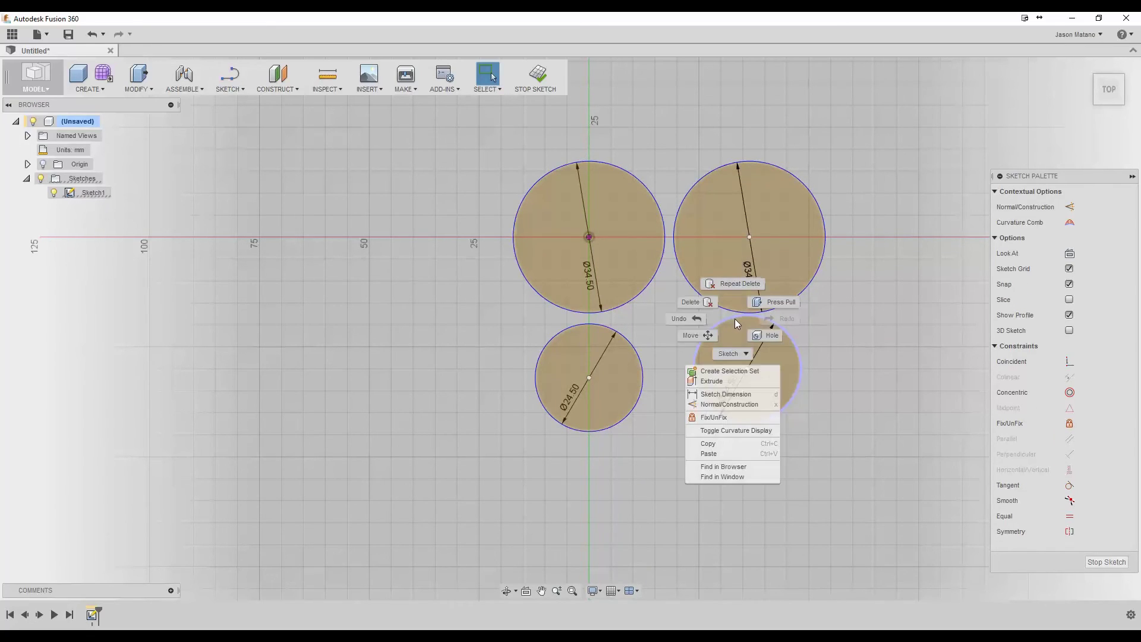
left_click(701, 338)
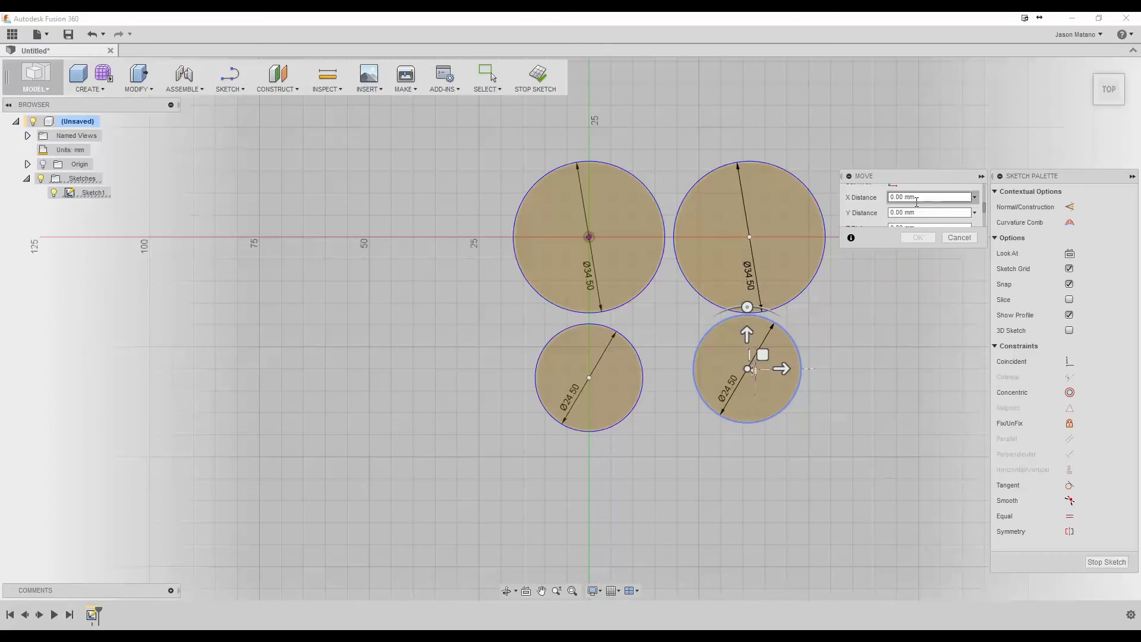
left_click(921, 214)
type("-2")
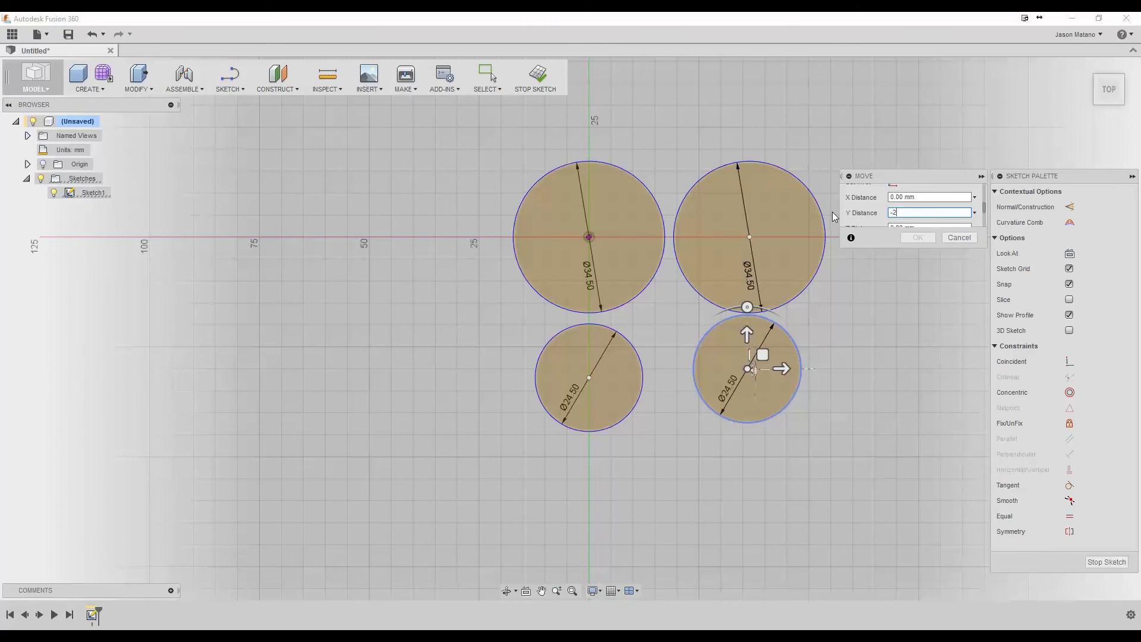
key("Return")
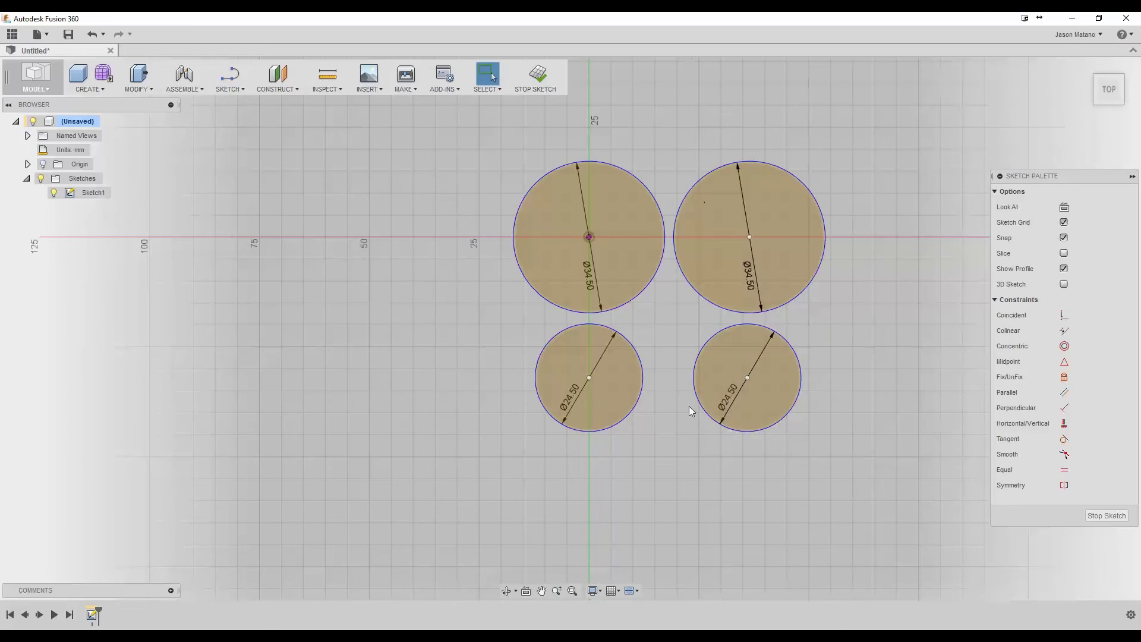
left_click(617, 332)
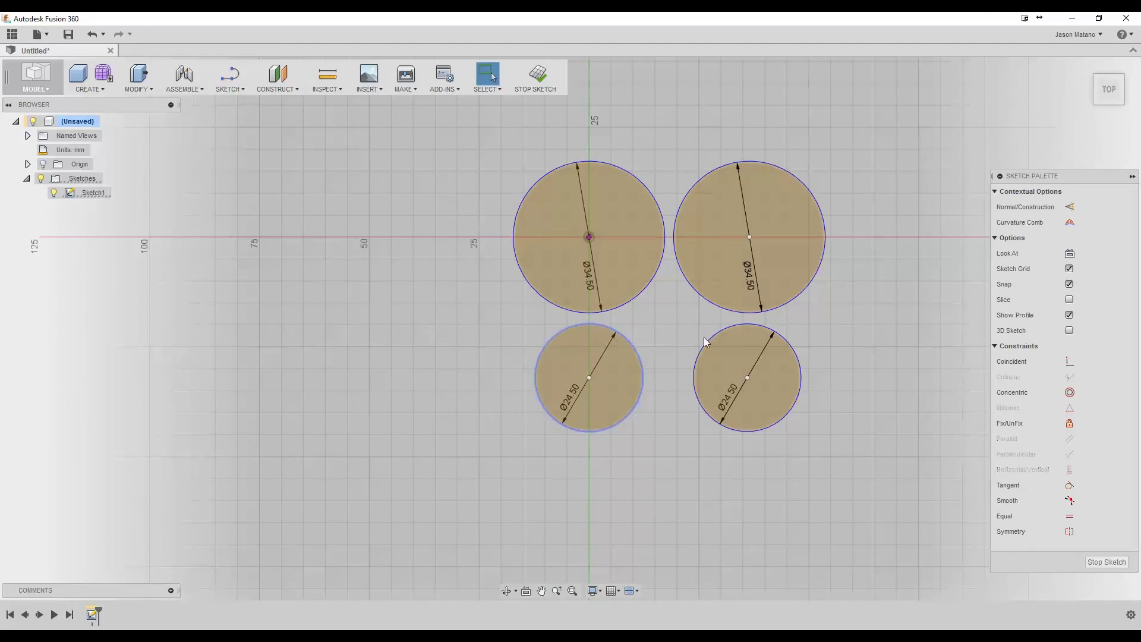
left_click(707, 338, "shift")
right_click(706, 338)
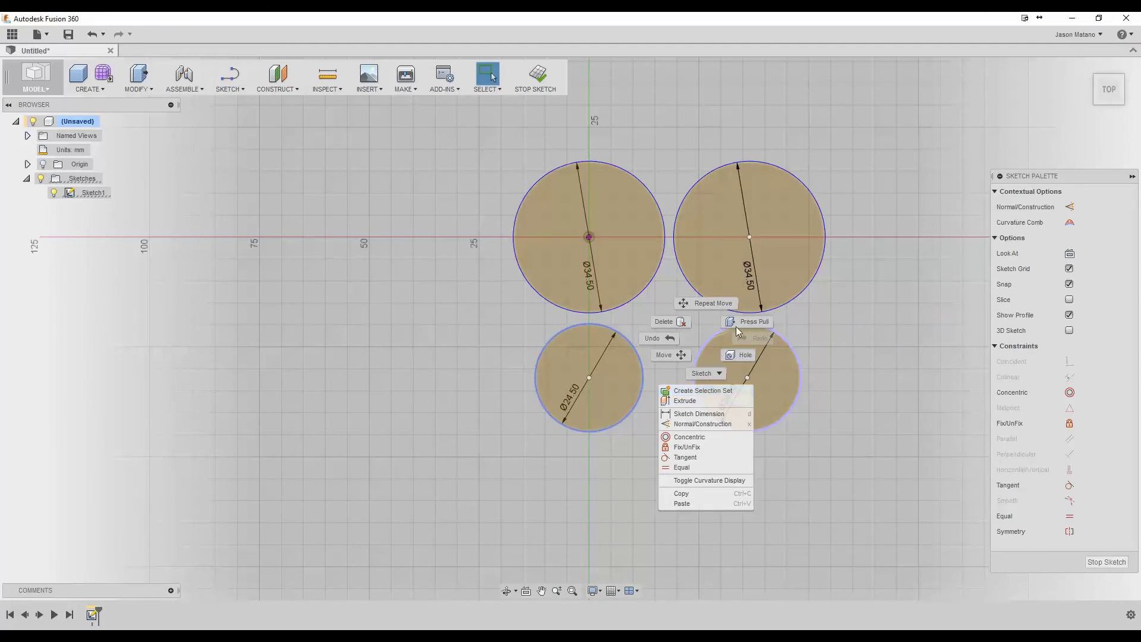
left_click(678, 355)
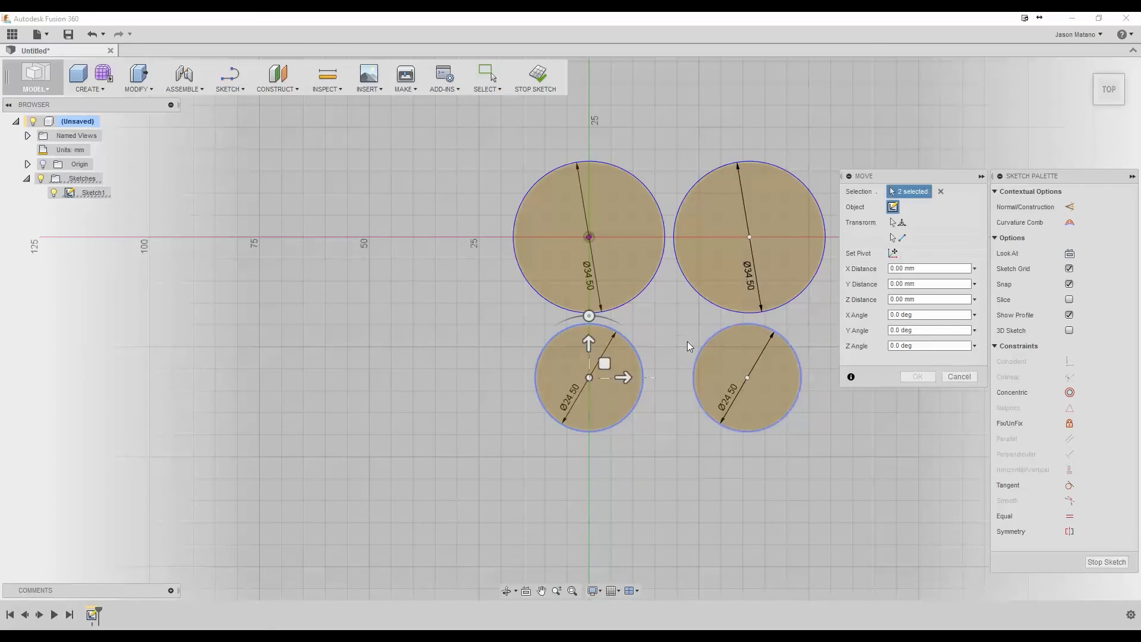
left_click(959, 377)
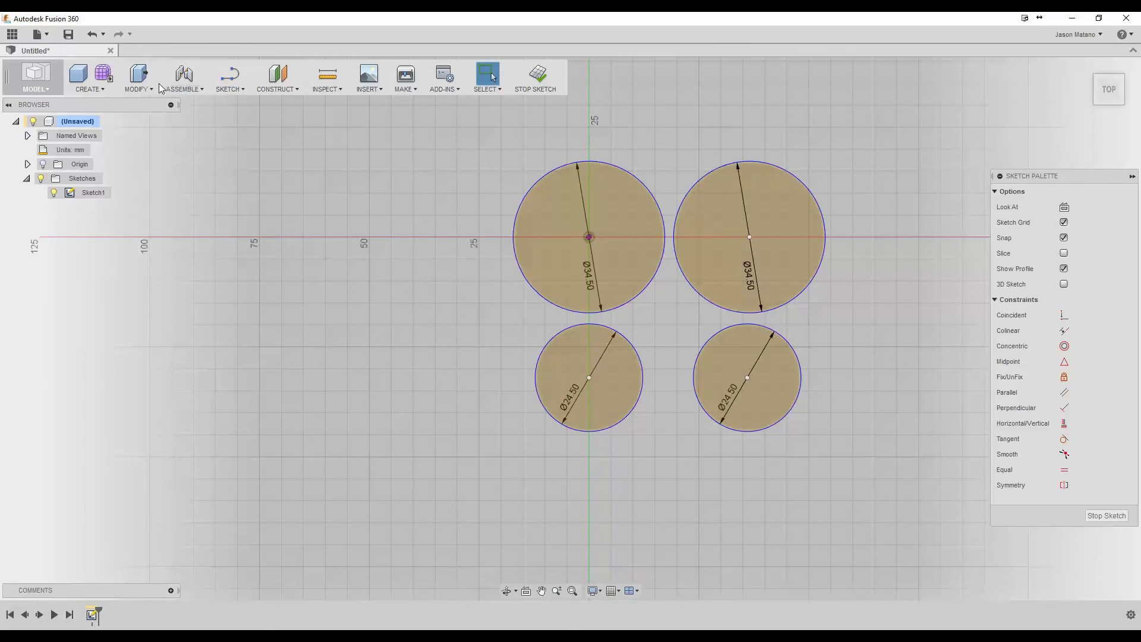
Step: Draw a center diameter circle of 7.25 mm at the centre of the 24.5 mm circle below the origin
left_click(228, 90)
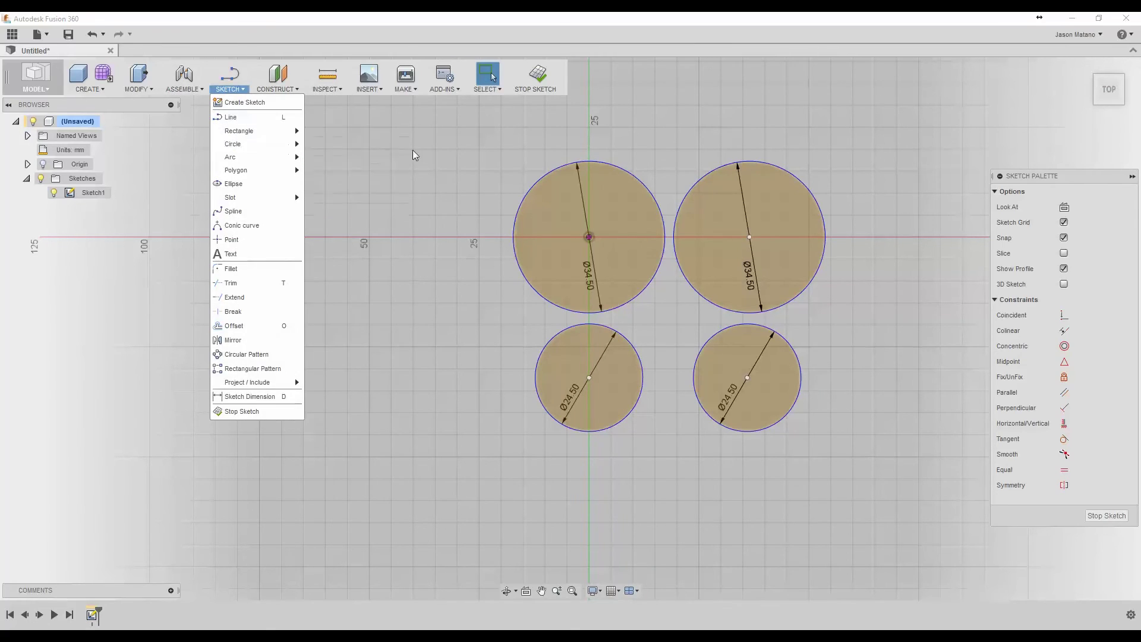
mouse_move(285, 144)
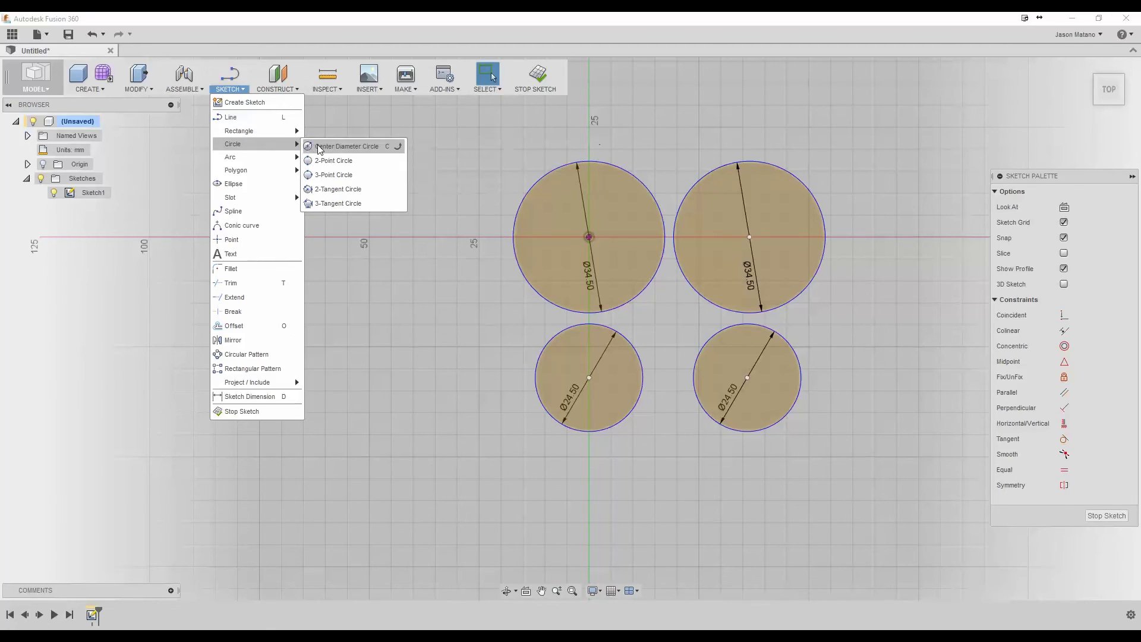
left_click(346, 146)
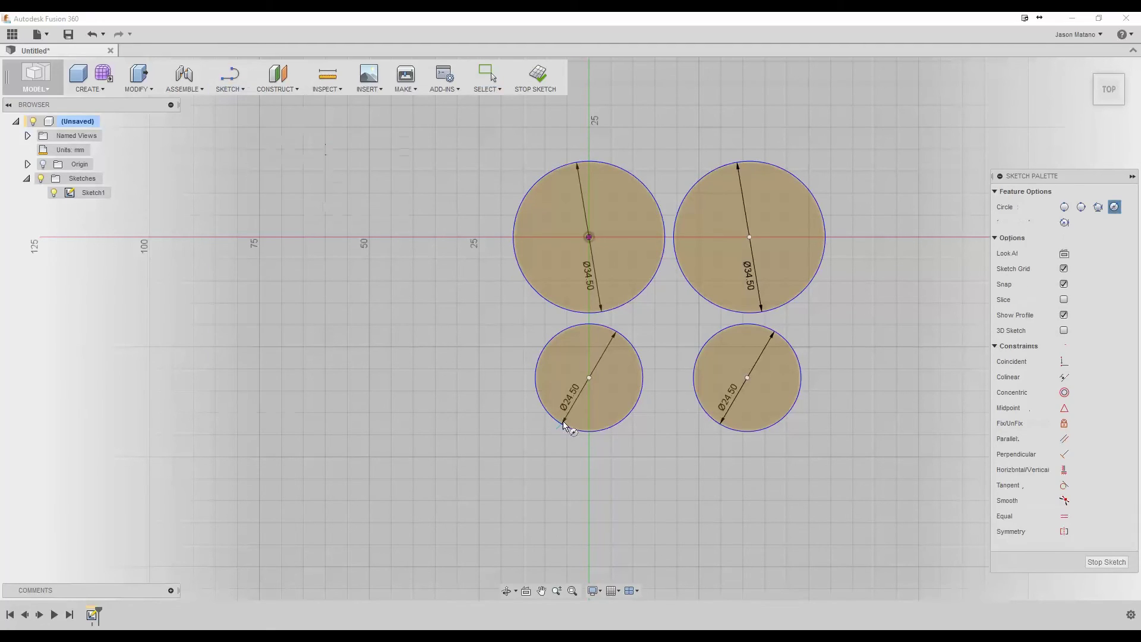
left_click(589, 377)
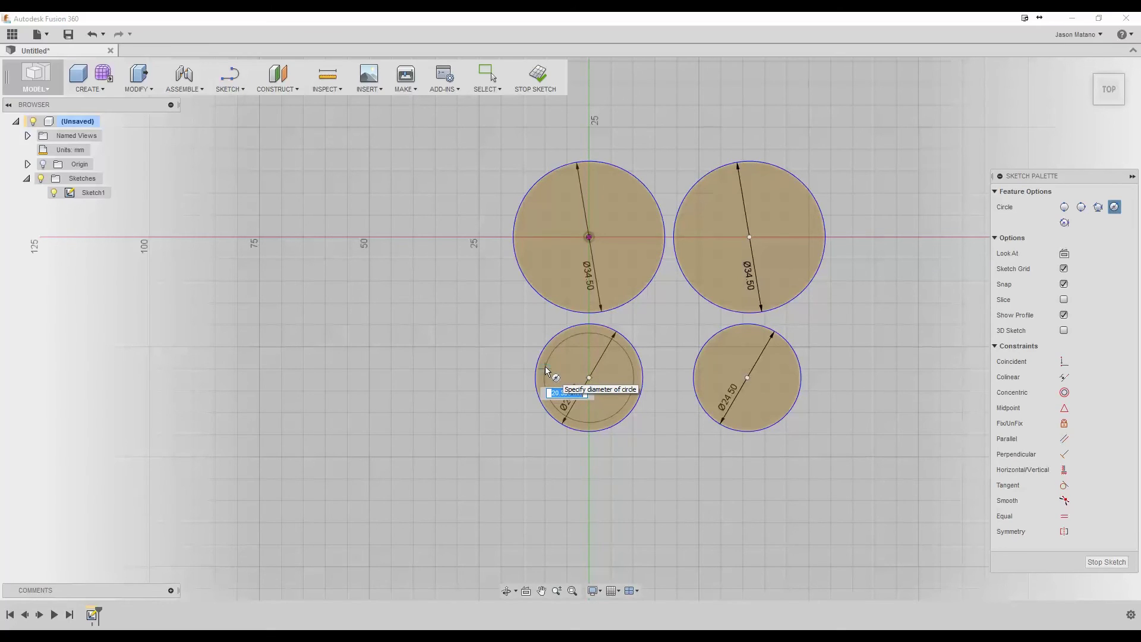
type("7.25")
key("Tab")
key("Return")
key("Escape")
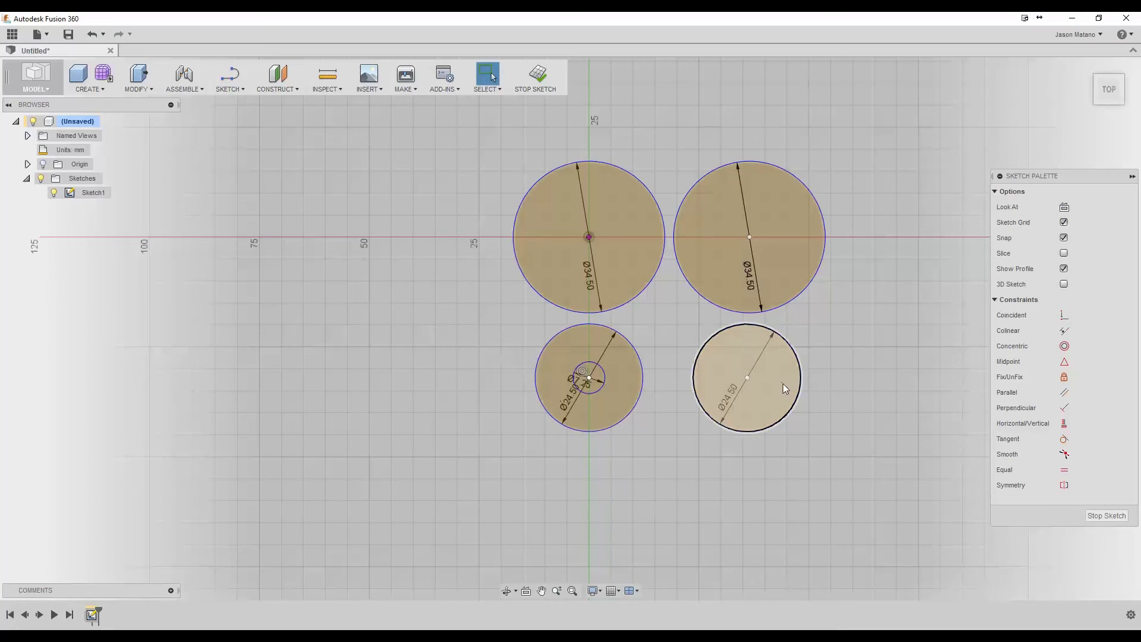
Step: Draw another 7.25 mm circle at the centre of the second 24.5 mm circle
key("c")
left_click(748, 377)
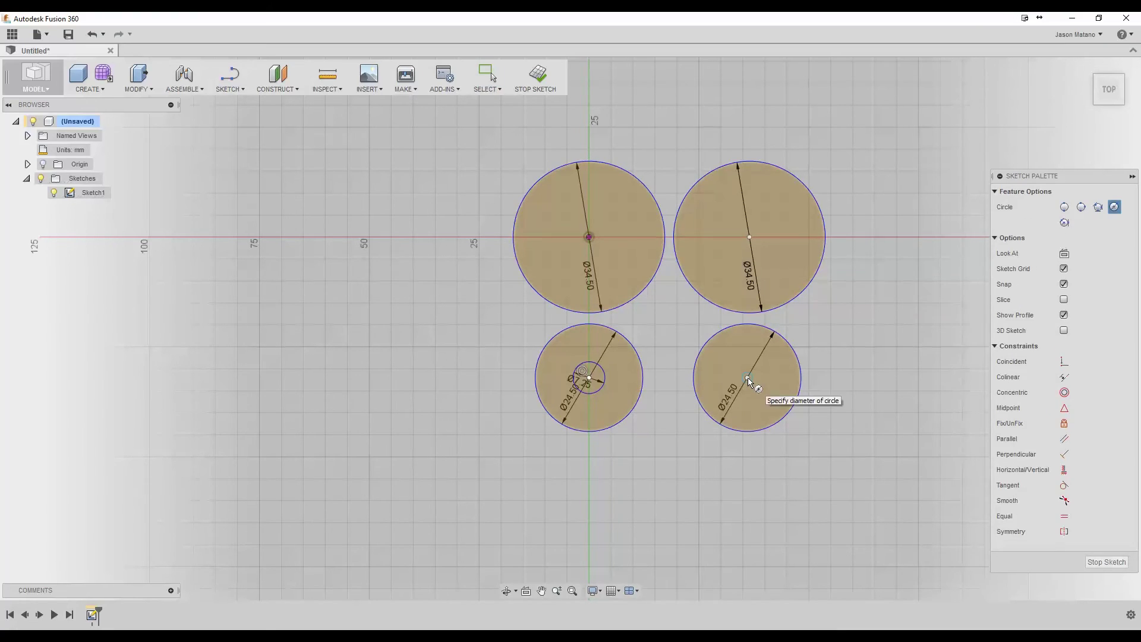
type("7.25")
key("Return")
key("Escape")
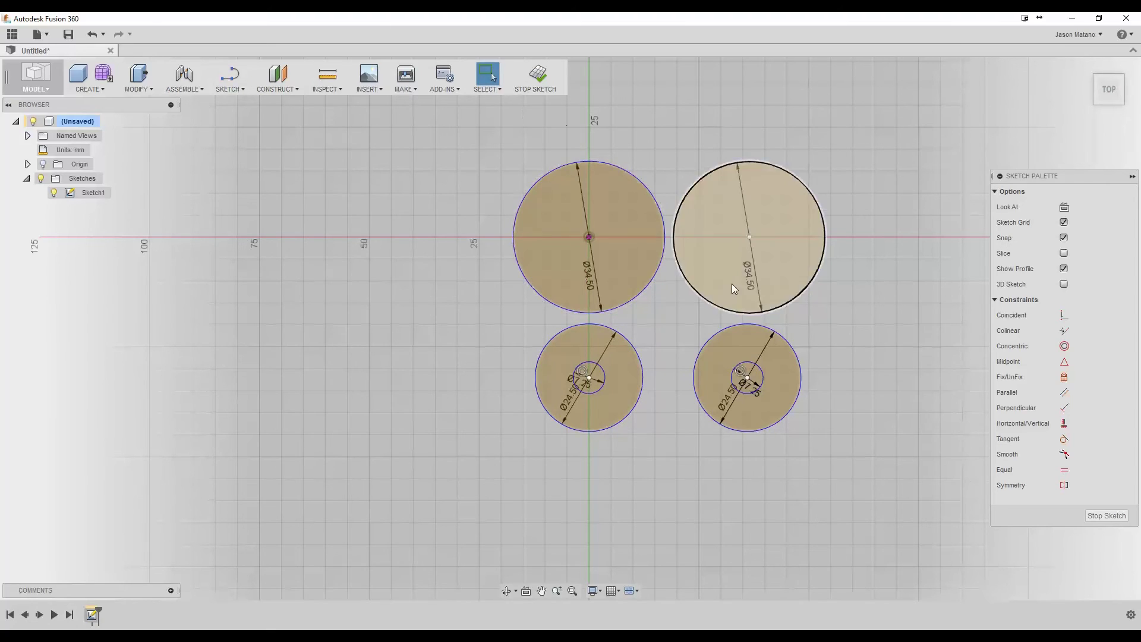
Step: Draw a two-point rectangle about 76 mm wide and 66 mm high enclosing all the circles
left_click(1110, 90)
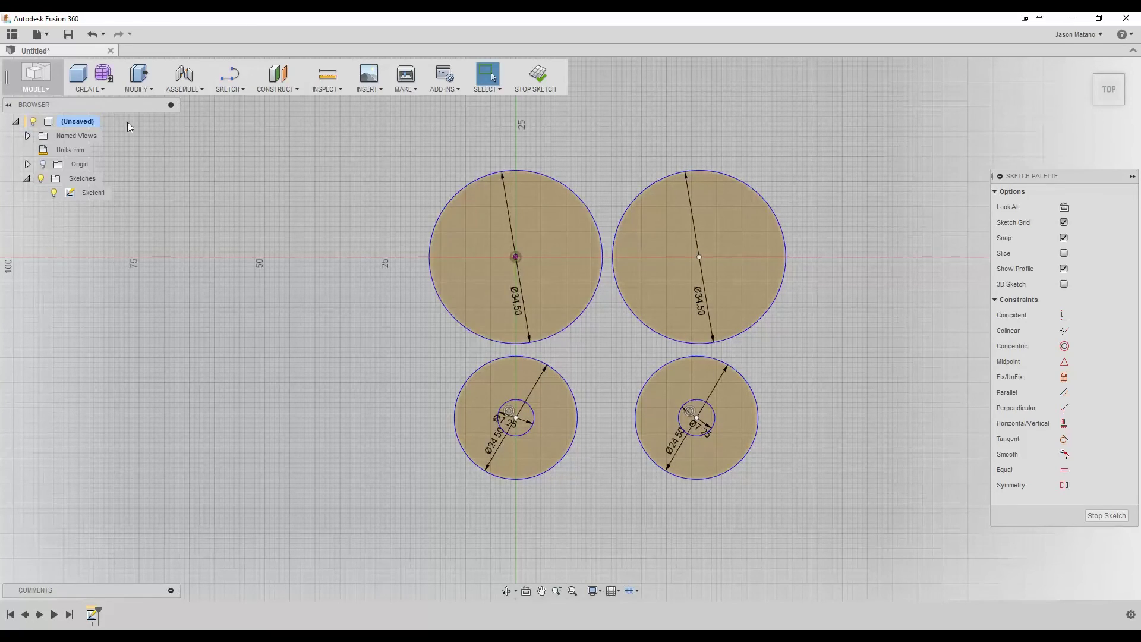
left_click(230, 89)
mouse_move(250, 136)
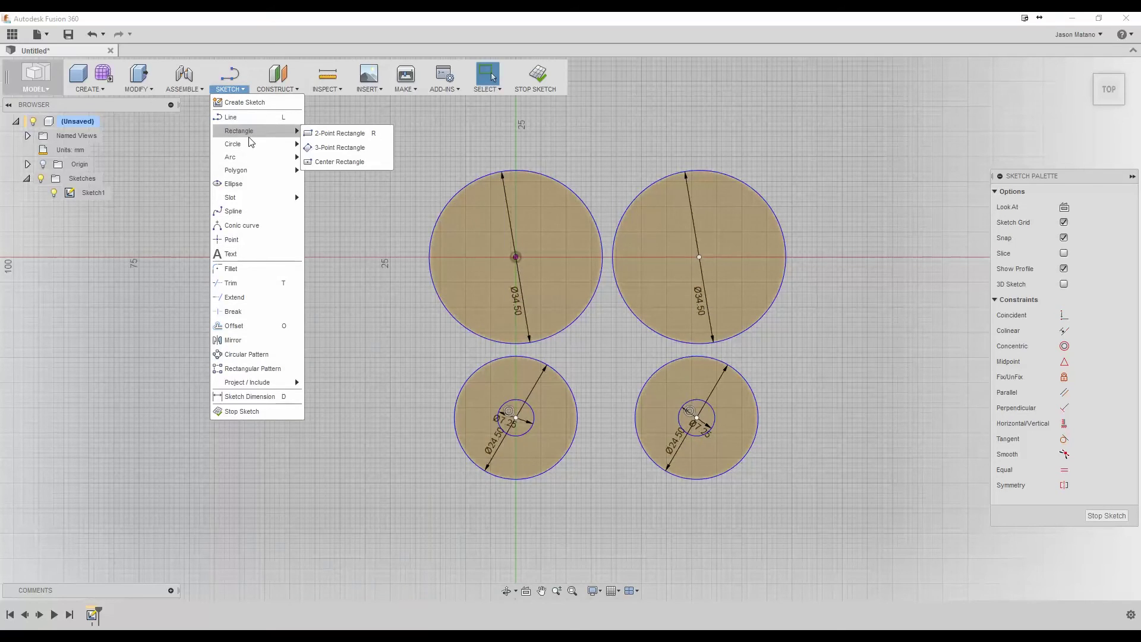
left_click(310, 138)
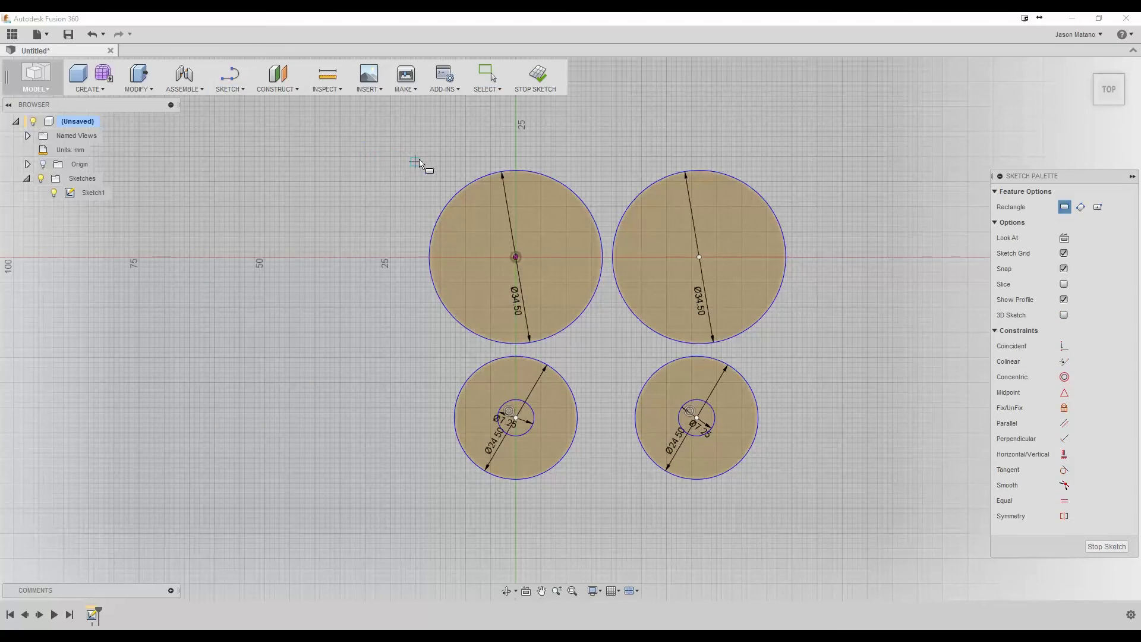
scroll(423, 183, "down", 2)
scroll(424, 187, "up", 4)
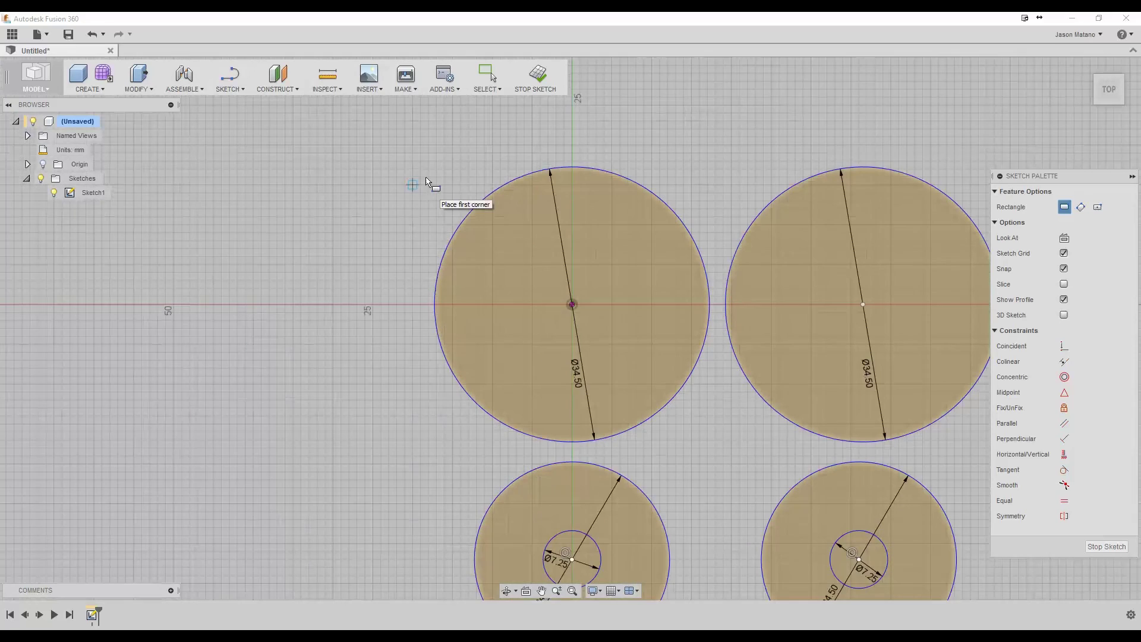
left_click(415, 145)
middle_click_drag(677, 461, 527, 282)
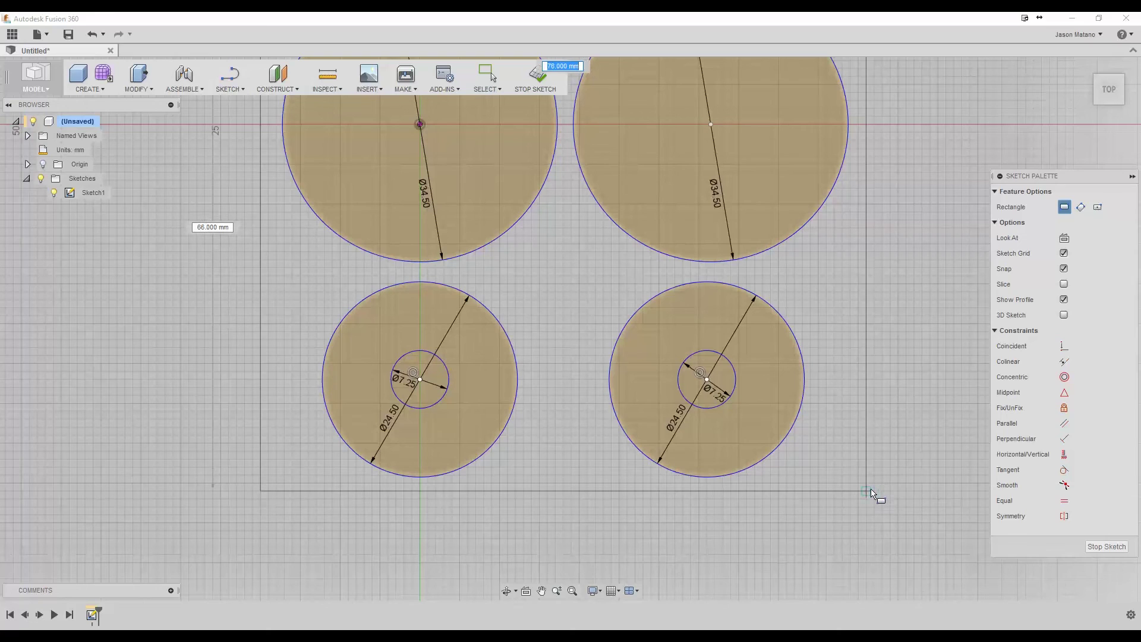
left_click(869, 492)
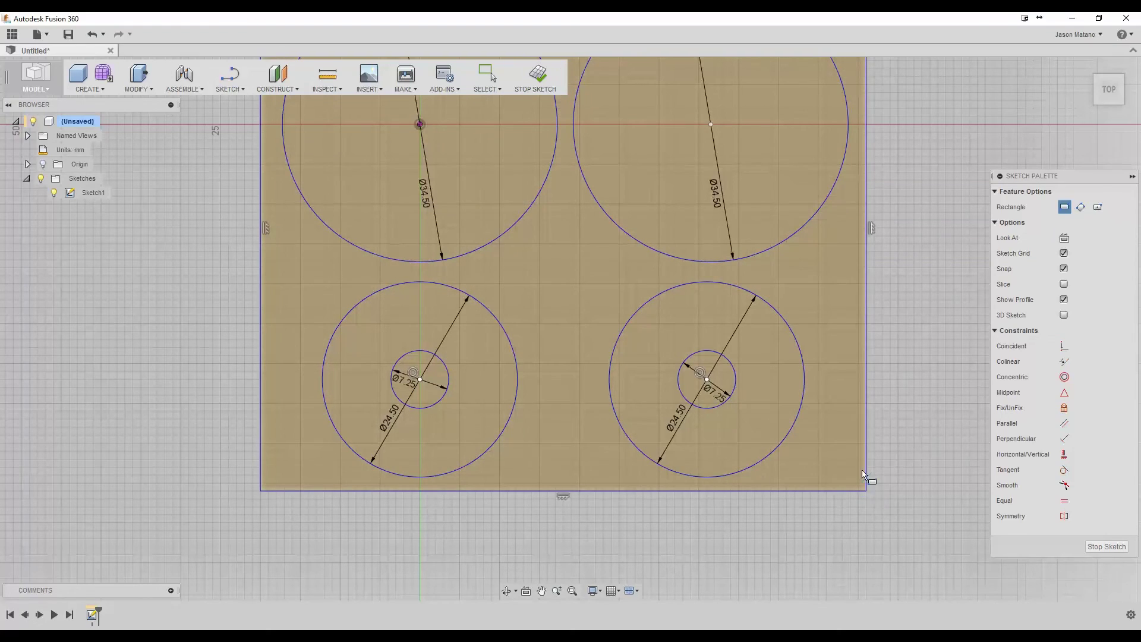
Step: Draw an 8.5 mm circle in the gap between the four large circles, near the rectangle's middle
scroll(856, 476, "down", 2)
middle_click_drag(777, 418, 684, 346)
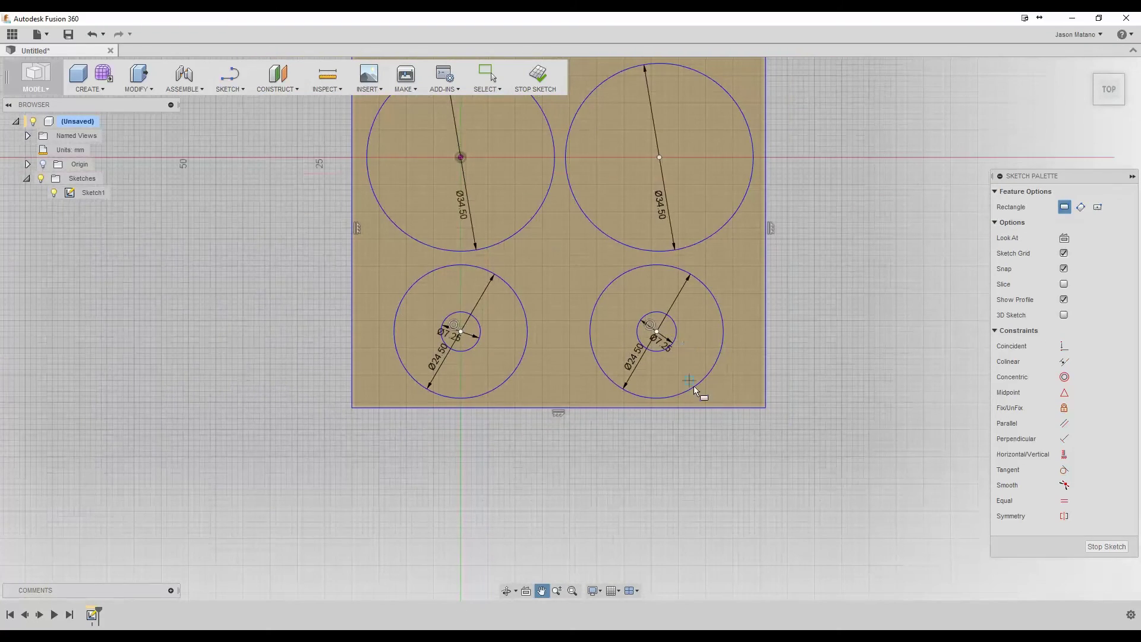
mouse_move(654, 216)
middle_mouse_down()
mouse_move(670, 412)
mouse_move(592, 277)
middle_mouse_up()
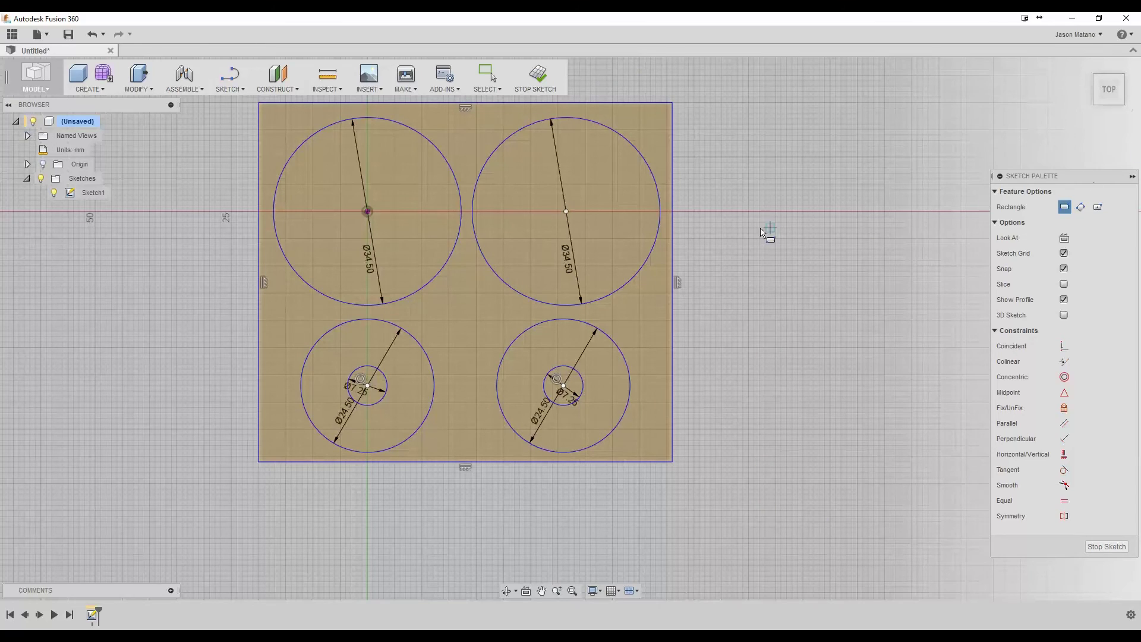
scroll(711, 267, "up", 3)
scroll(718, 288, "down", 6)
middle_click_drag(668, 280, 789, 347)
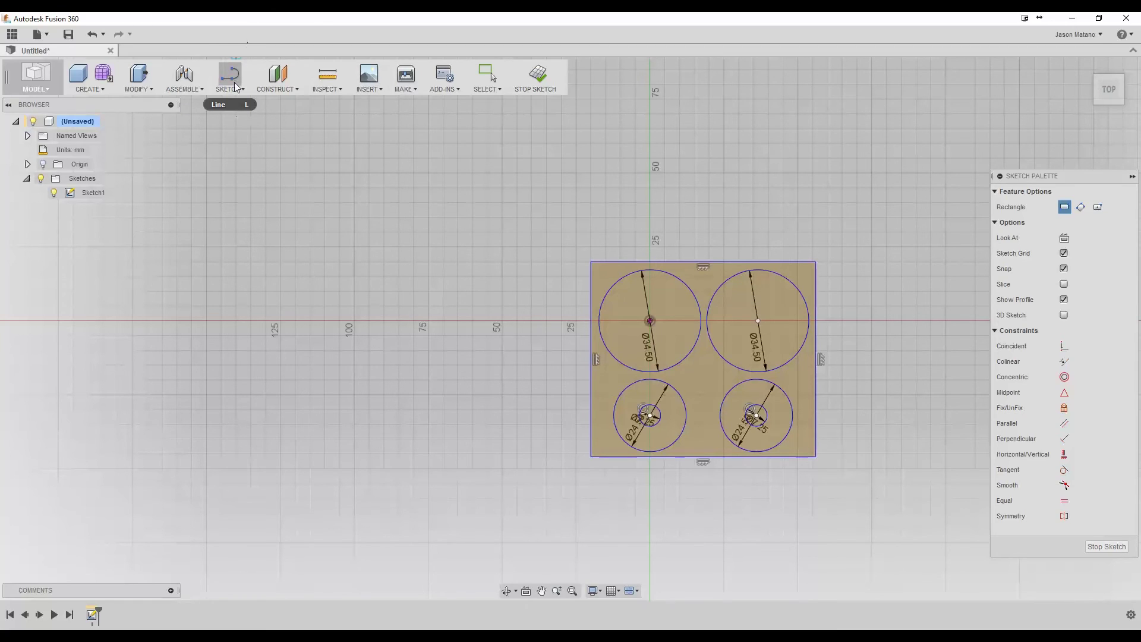
key("c")
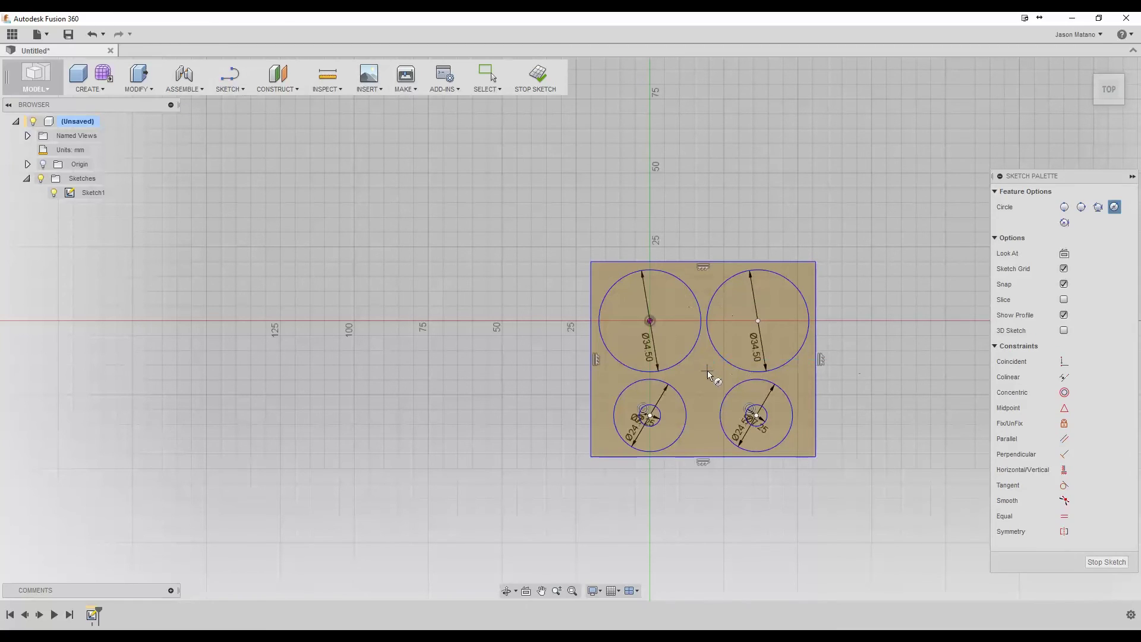
scroll(698, 372, "down", 1)
scroll(700, 369, "up", 5)
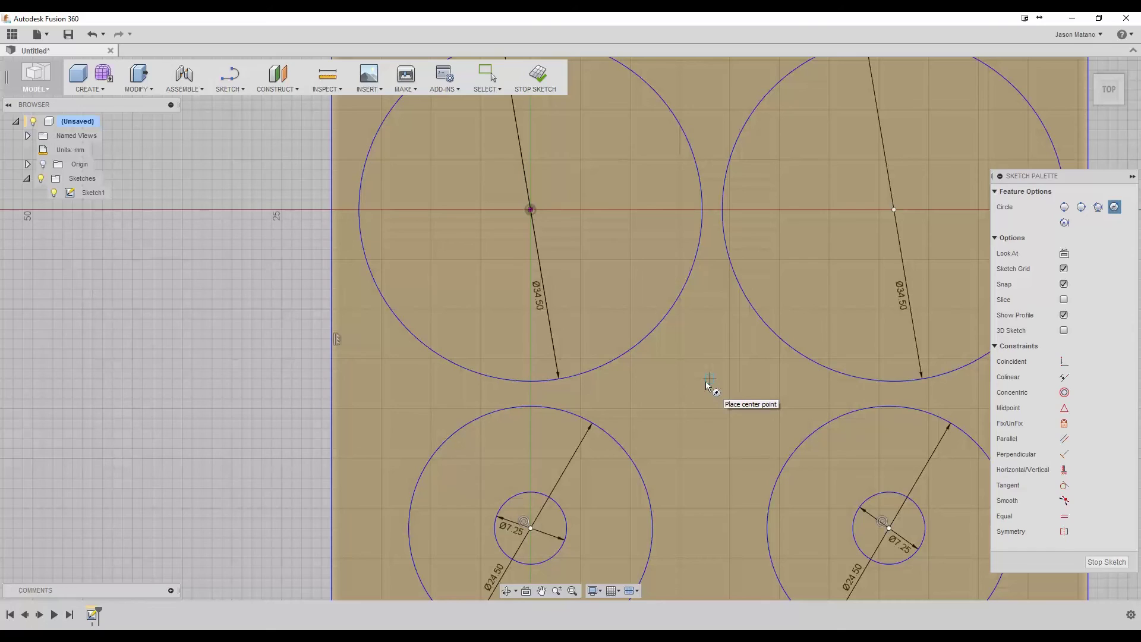
left_click(708, 381)
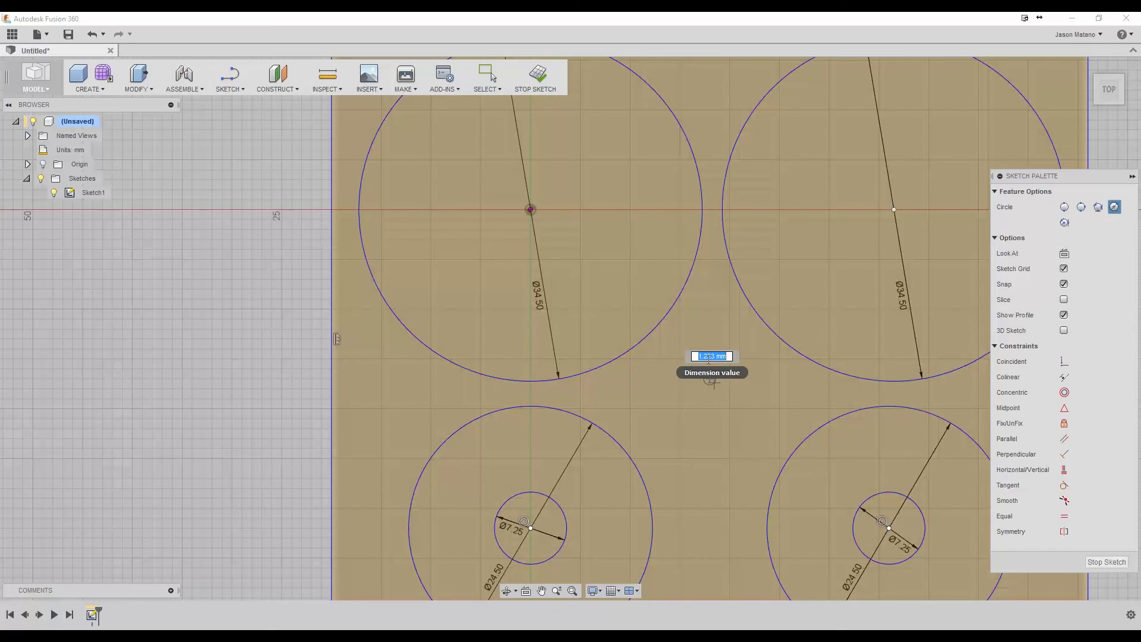
type("8.5")
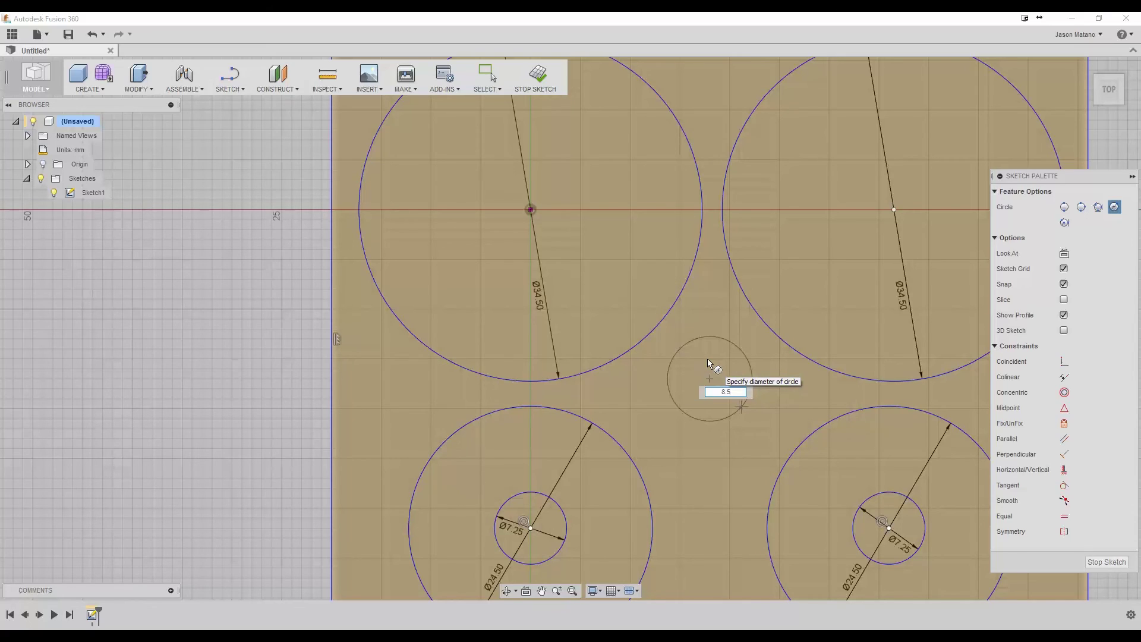
key("Tab")
key("Return")
key("Escape")
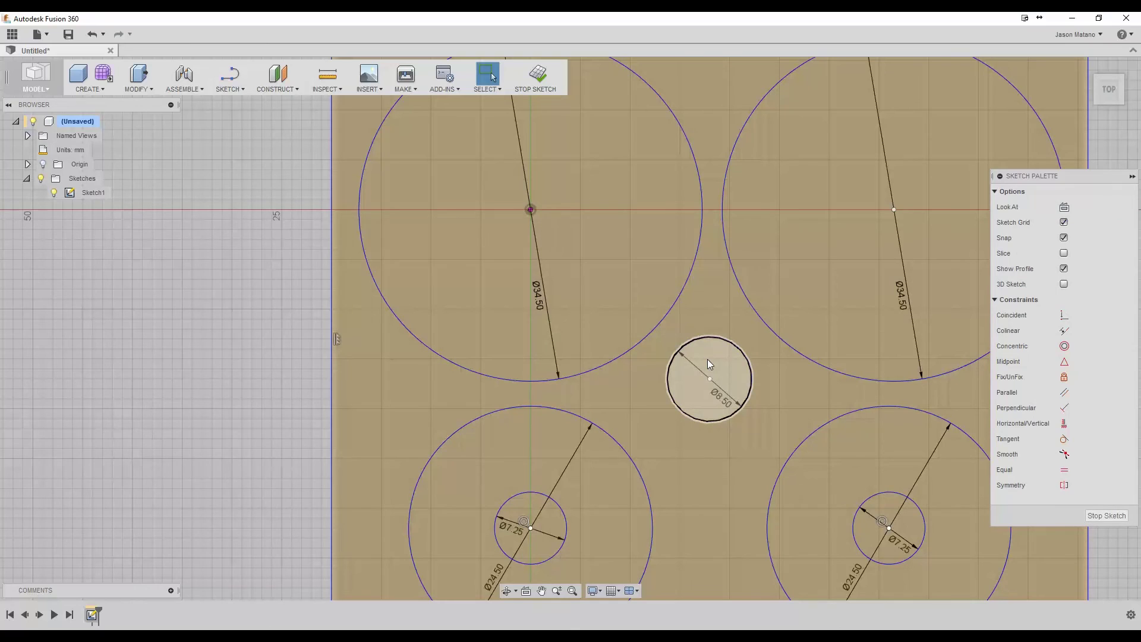
Step: Finish the sketch of the rectangle and circle layout
scroll(614, 170, "down", 4)
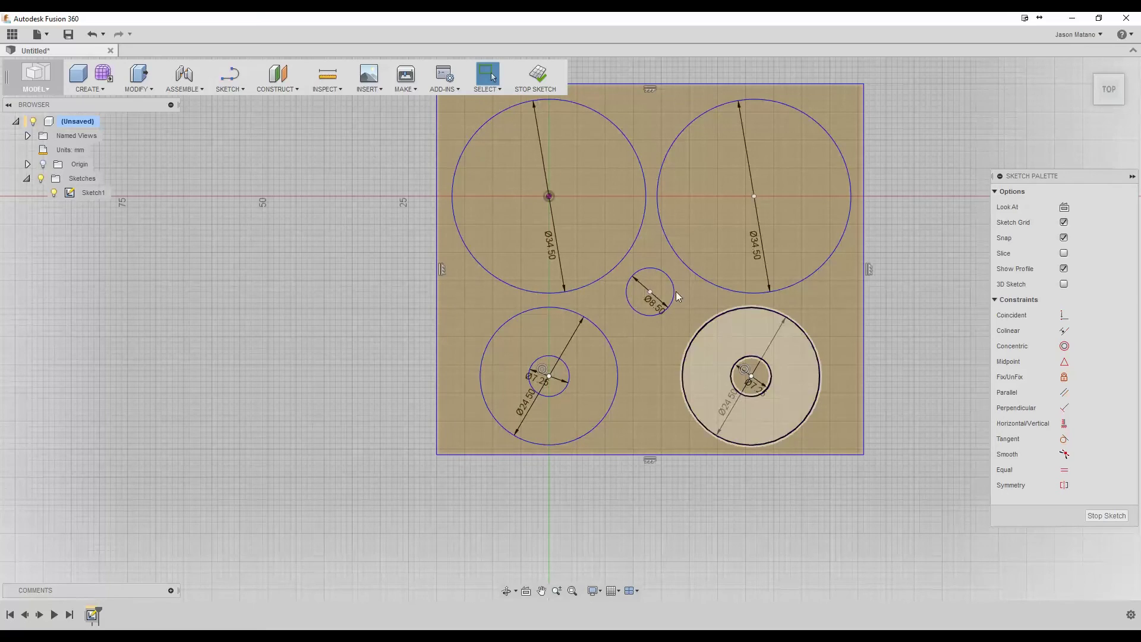
scroll(854, 218, "down", 4)
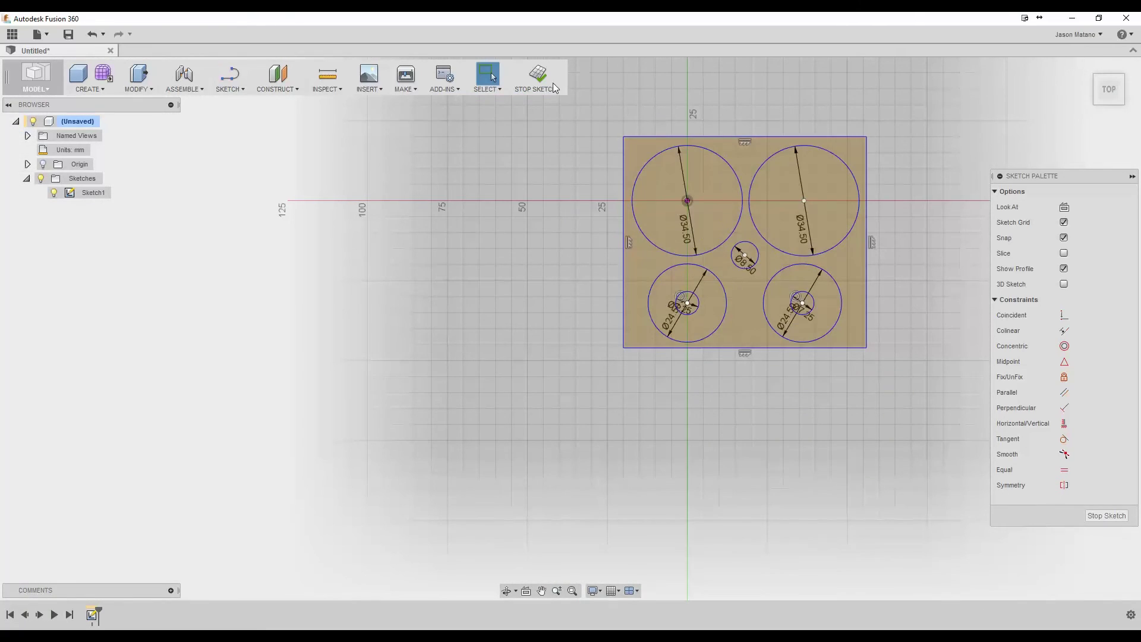
left_click(535, 70)
Step: Start an Extrude with the two 34.5 mm circles and the two inner 7.25 mm circles as profiles
left_click(1123, 104)
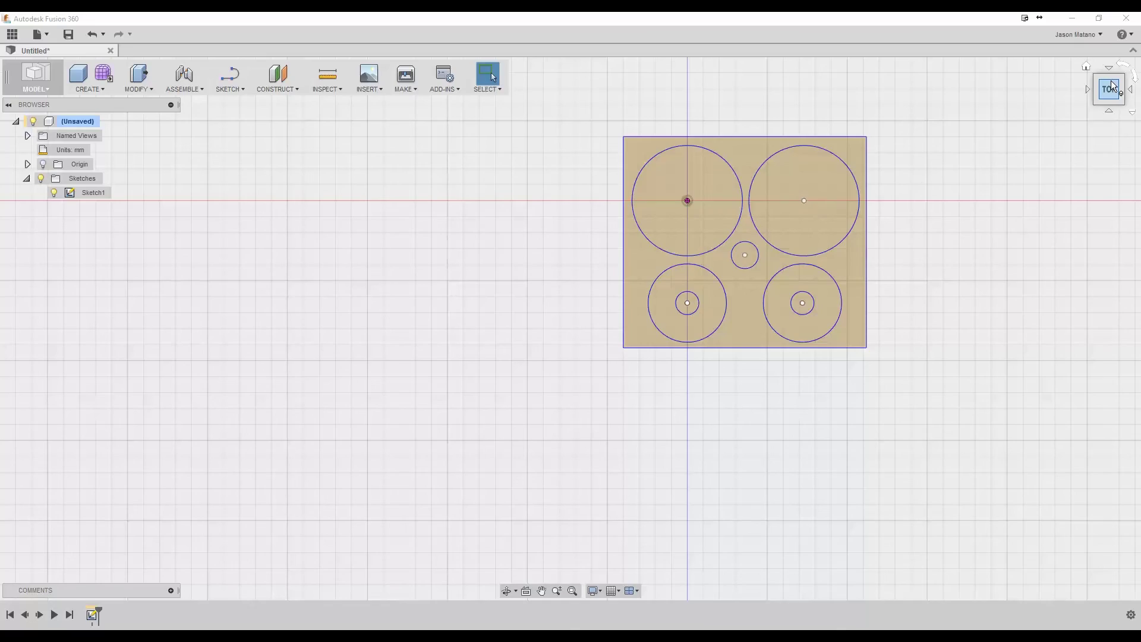
middle_click_drag(759, 245, 501, 349)
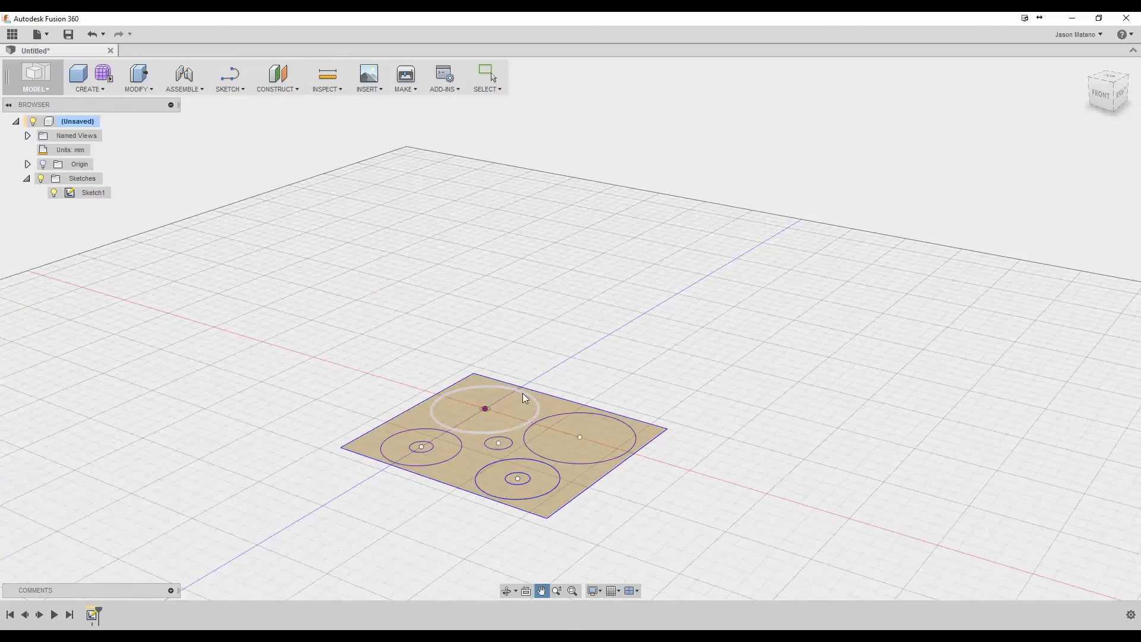
left_click_drag(1113, 114, 1098, 101)
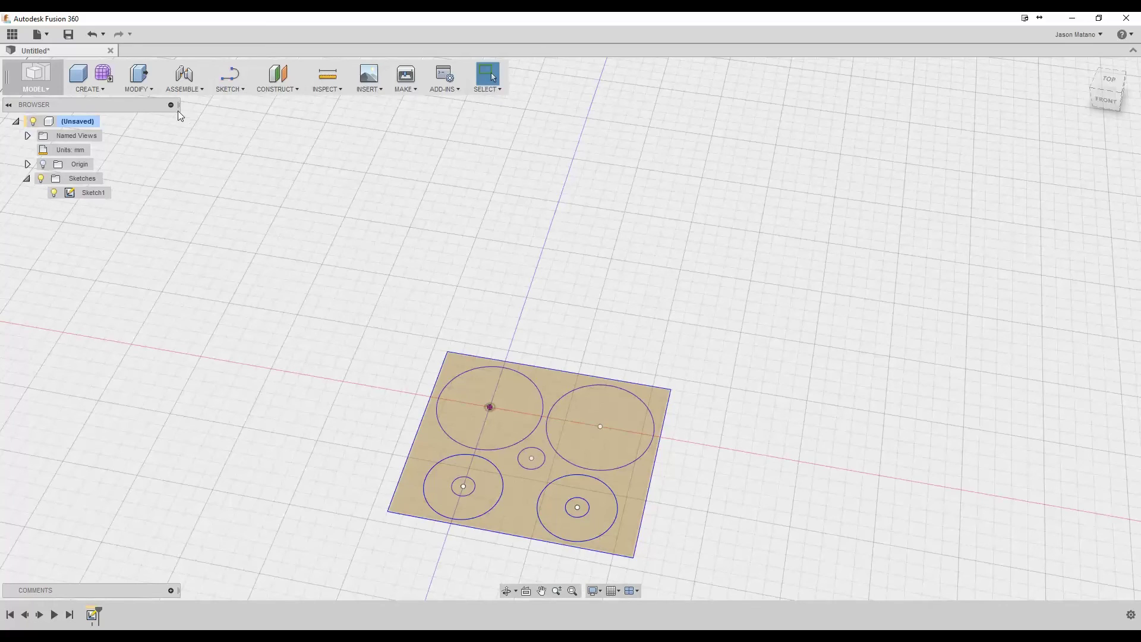
left_click(87, 88)
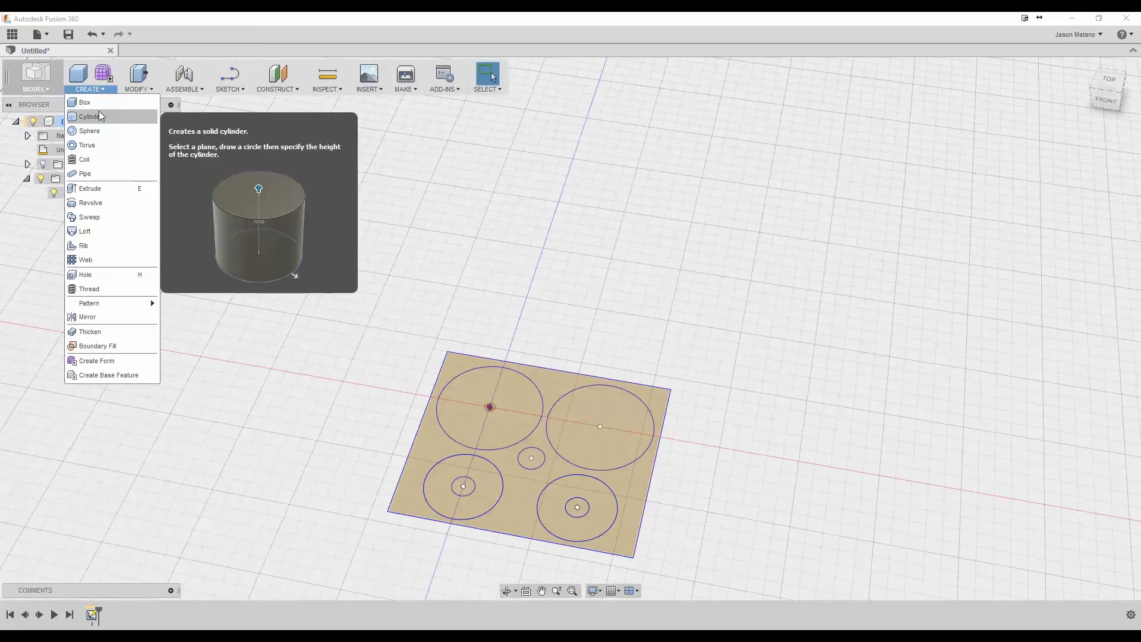
left_click(91, 189)
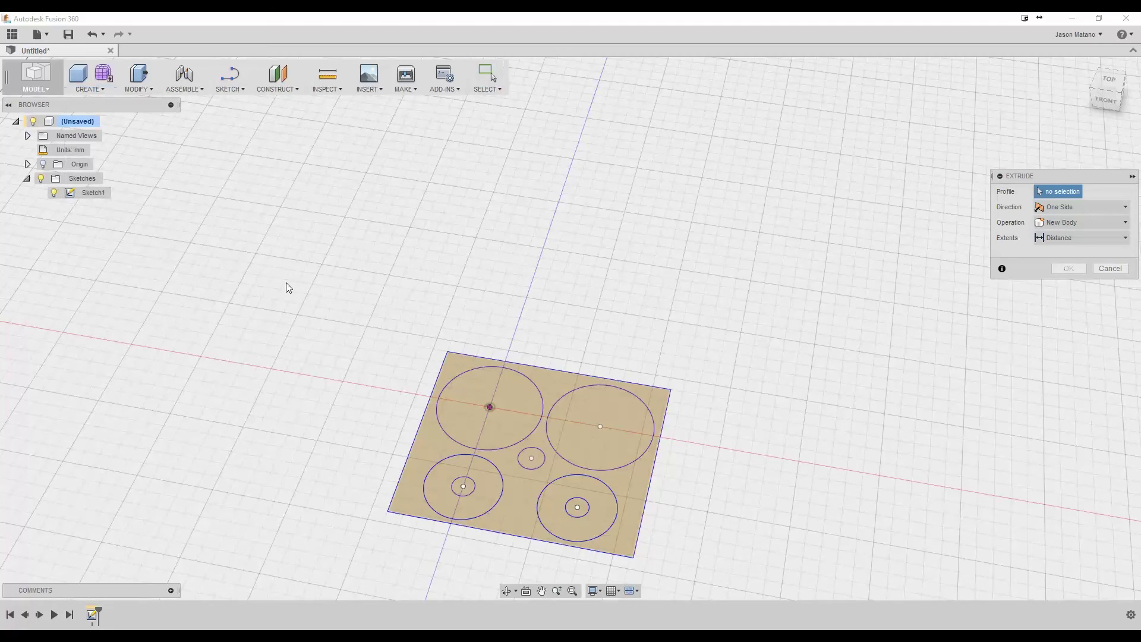
left_click(582, 514)
left_click(466, 488)
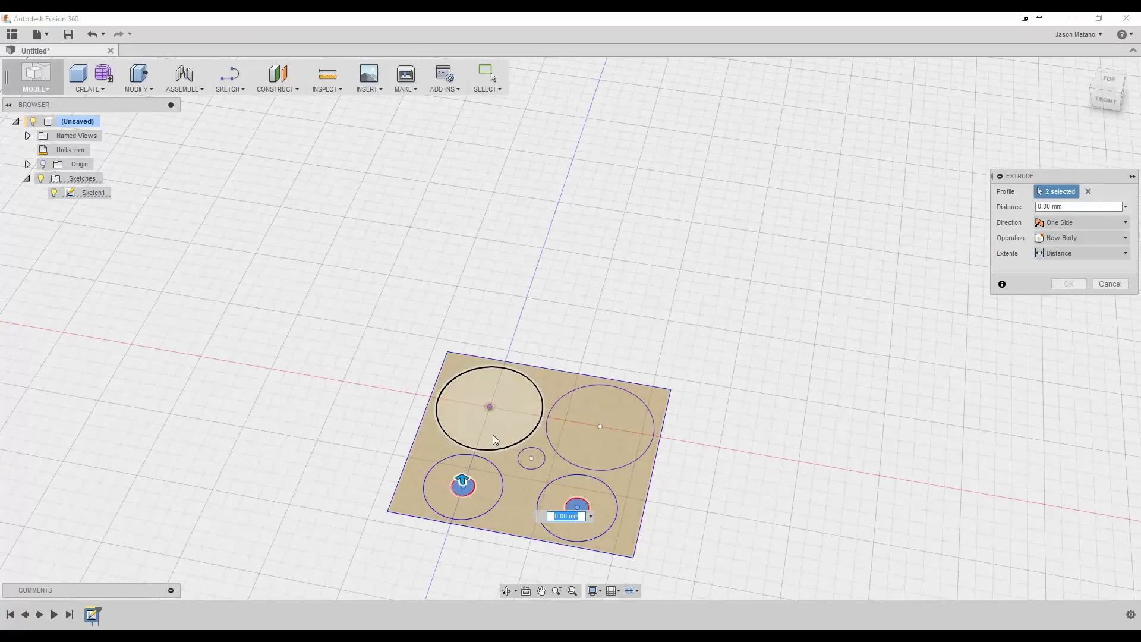
left_click(608, 410)
left_click(485, 387)
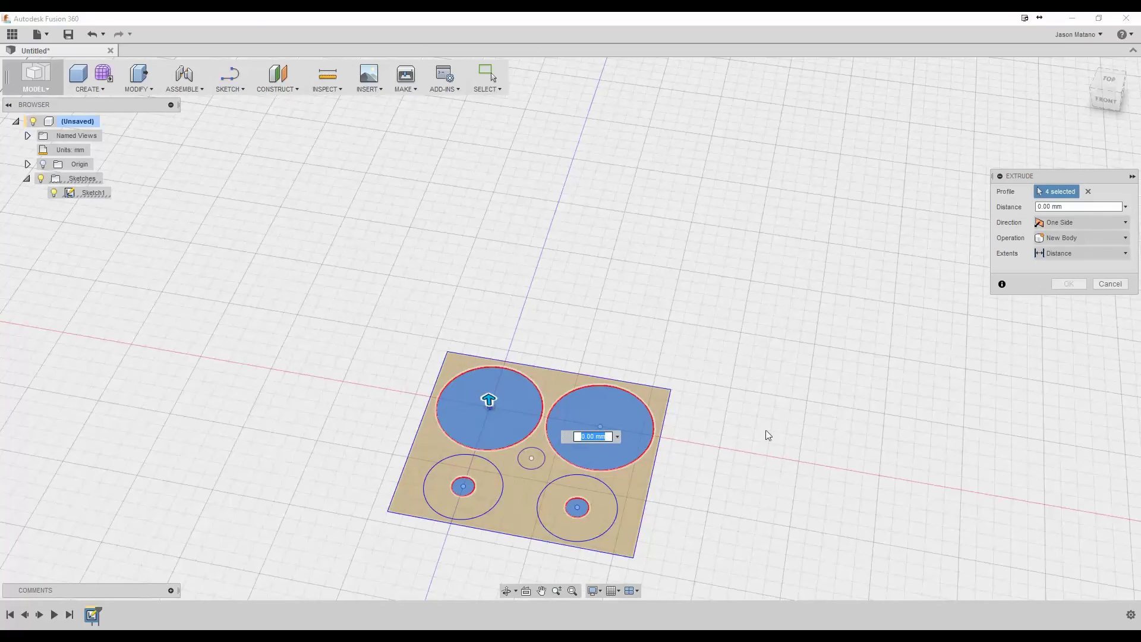
Step: Extrude the four selected circle profiles 2 mm to one side as new bodies
left_click(1070, 206)
type("2")
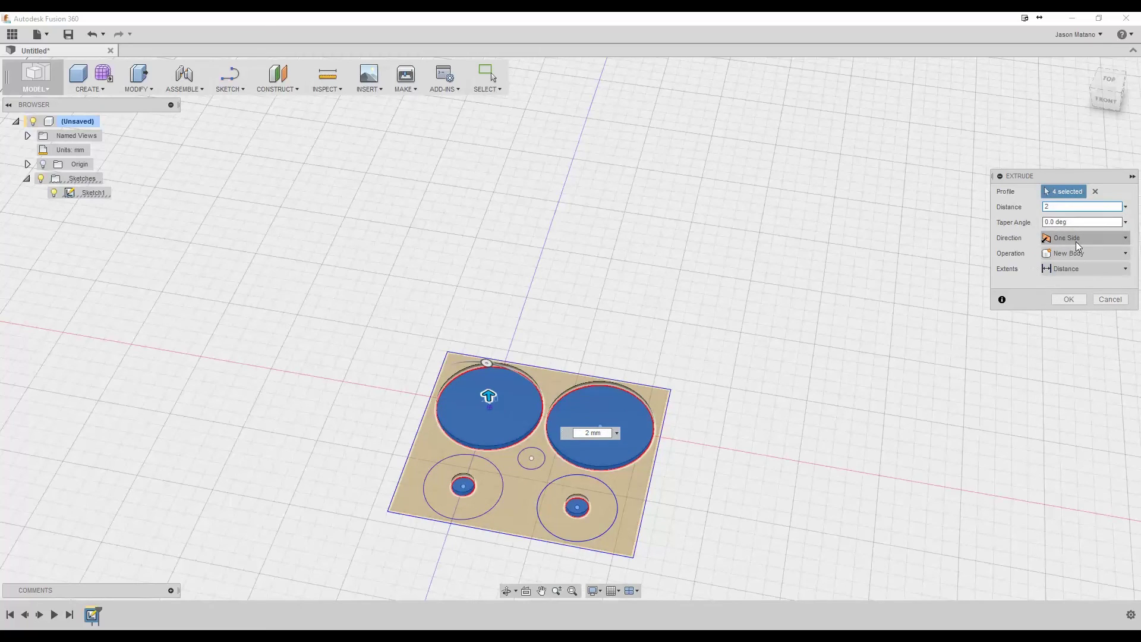
left_click(1063, 273)
left_click(1062, 273)
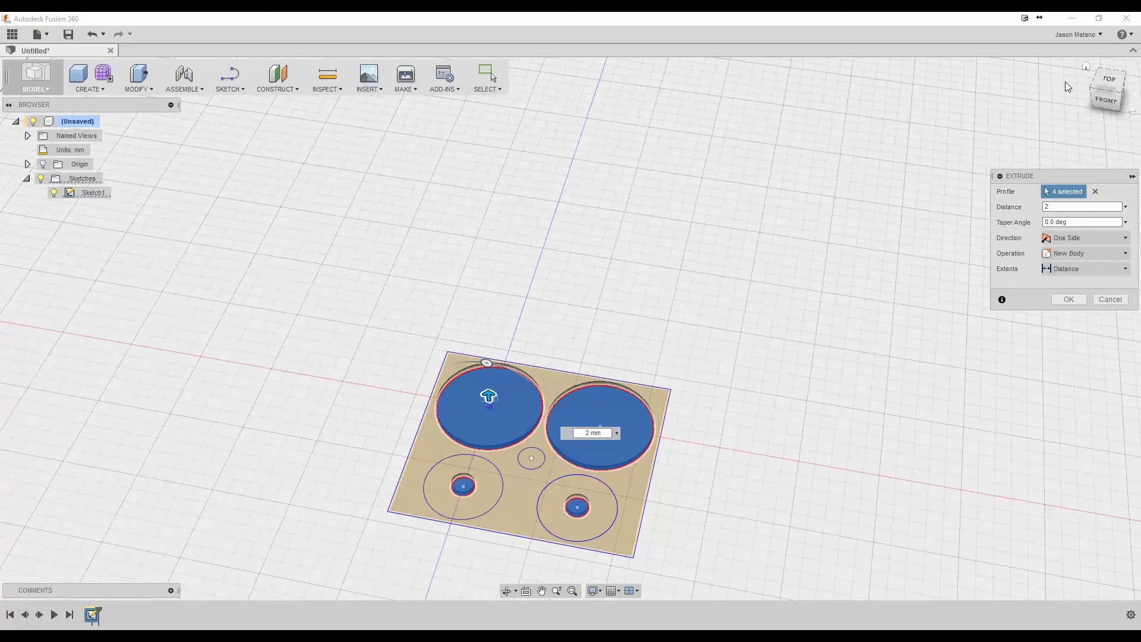
left_click(1097, 99)
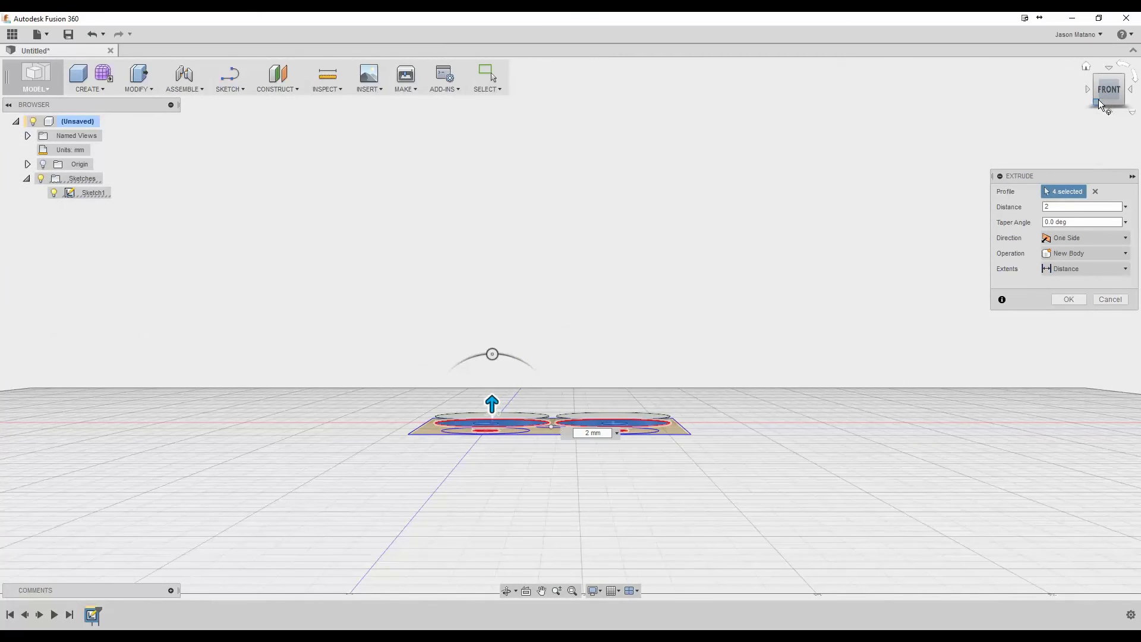
left_click_drag(1106, 93, 1015, 127)
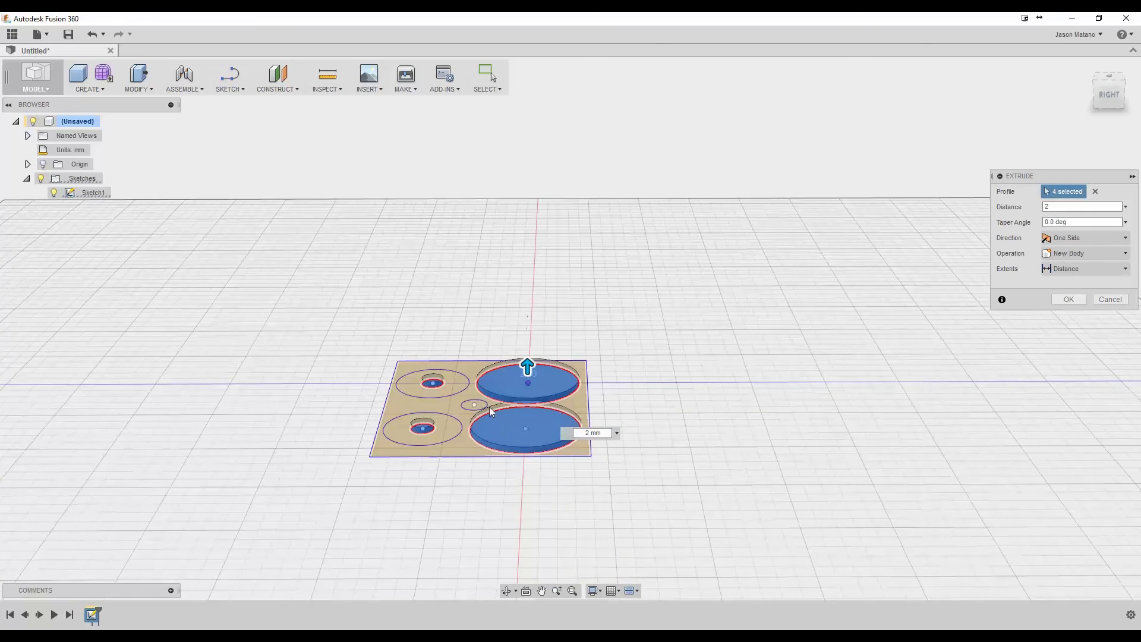
left_click(1086, 66)
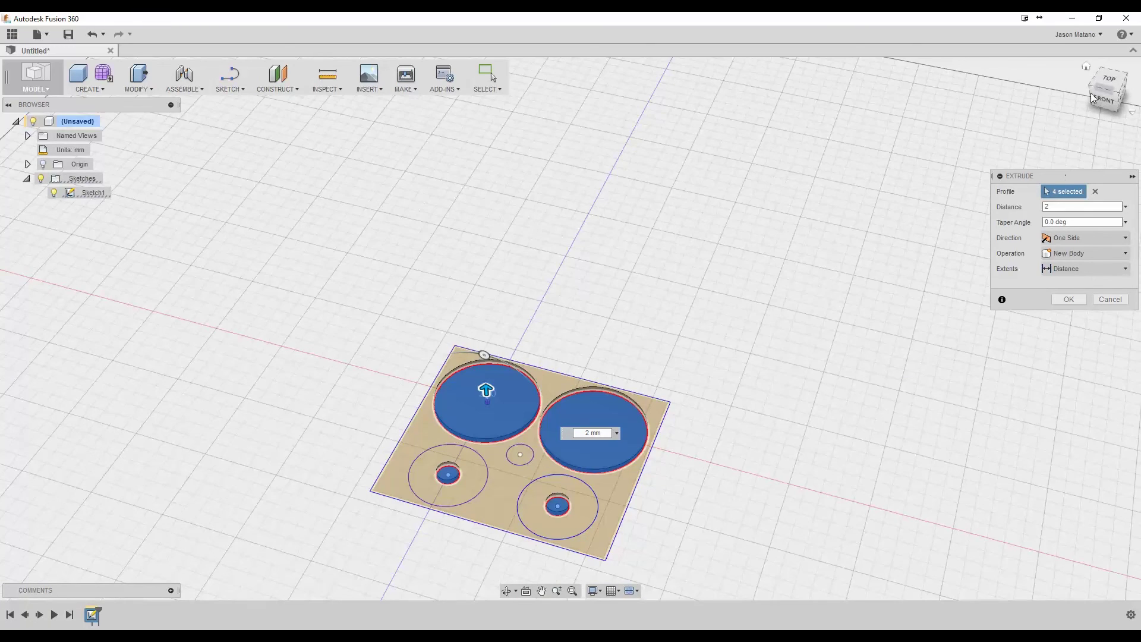
left_click_drag(1100, 107, 1070, 147)
left_click(1076, 301)
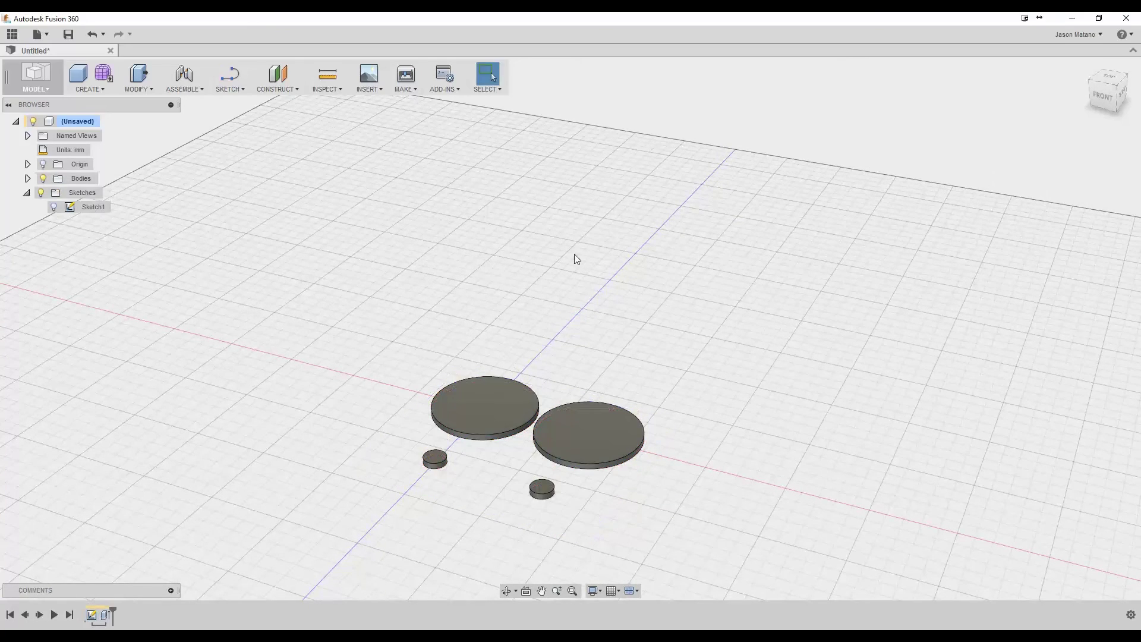
Step: List the bodies in the browser and make Sketch1 visible again
left_click_drag(1104, 102, 1081, 129)
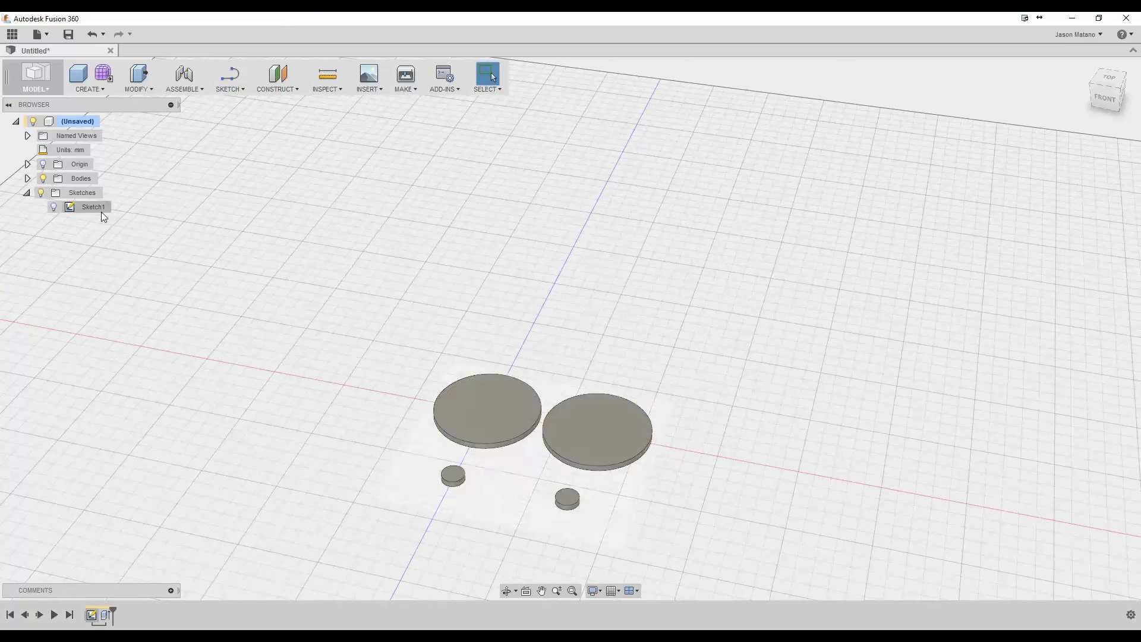
left_click(27, 179)
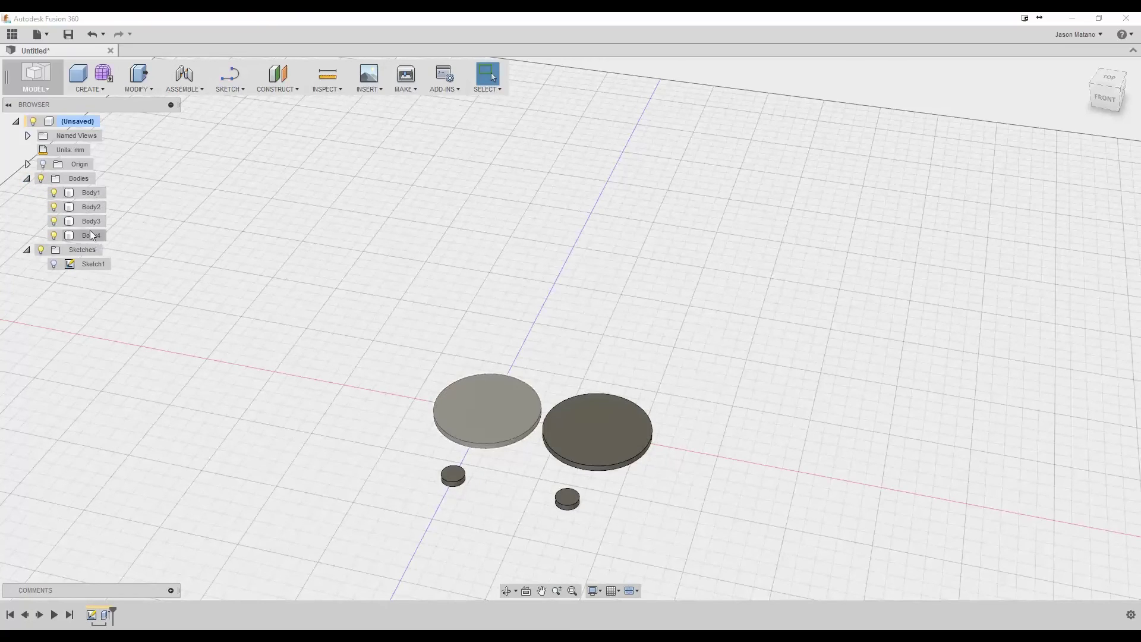
left_click(55, 266)
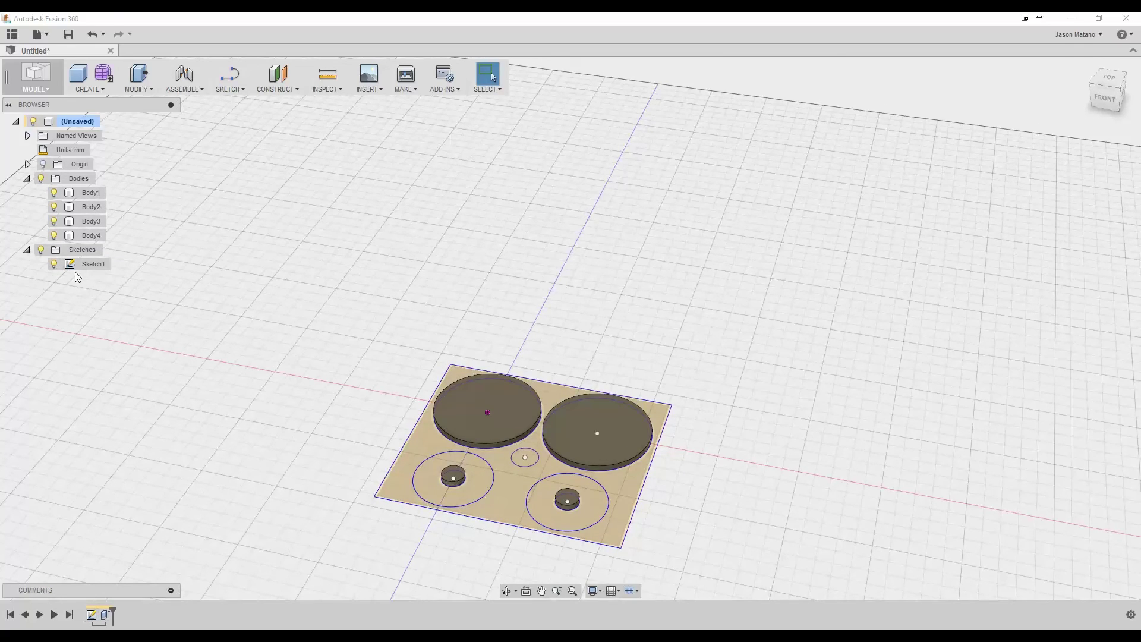
left_click(54, 265)
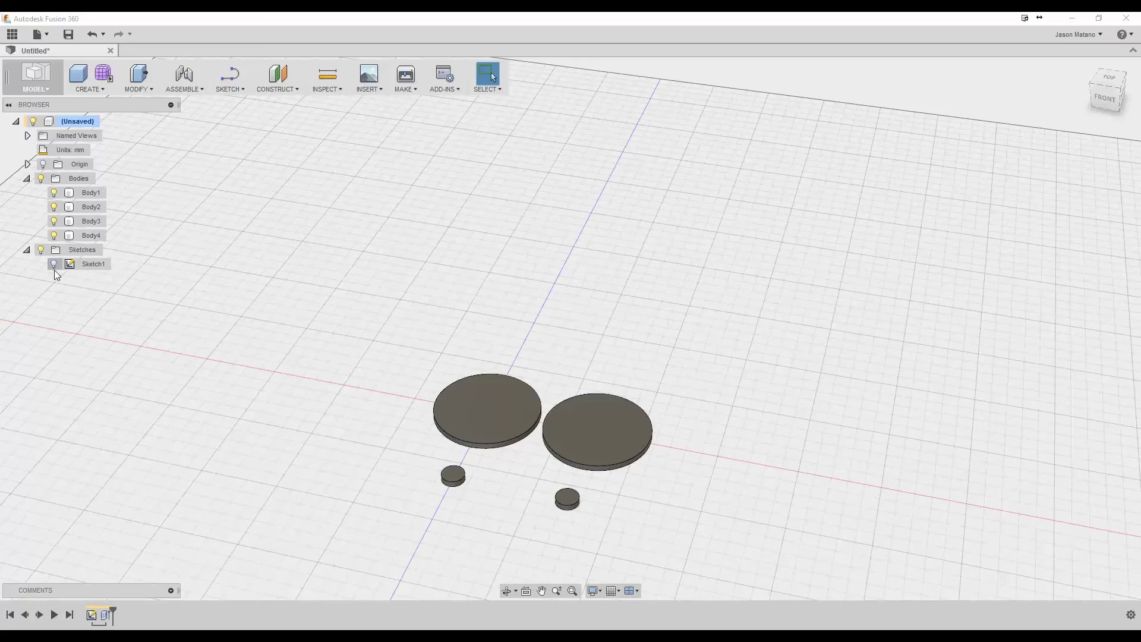
left_click(54, 265)
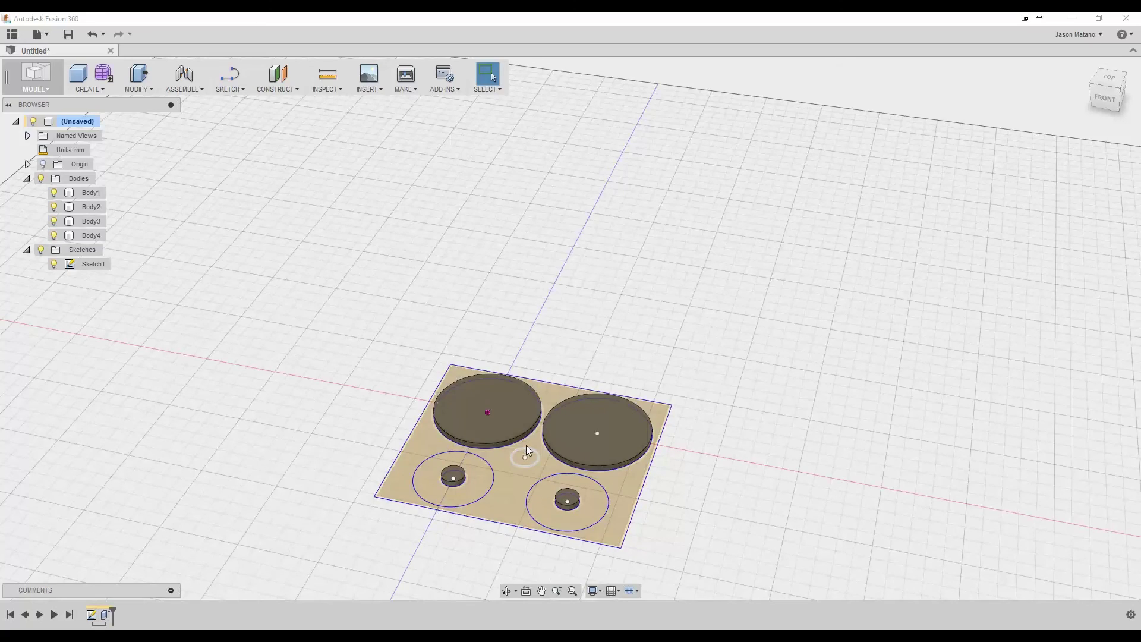
Step: Extrude the two ring profiles around the 7.25 mm circles 9.5 mm, joined to the existing bodies
left_click(475, 491)
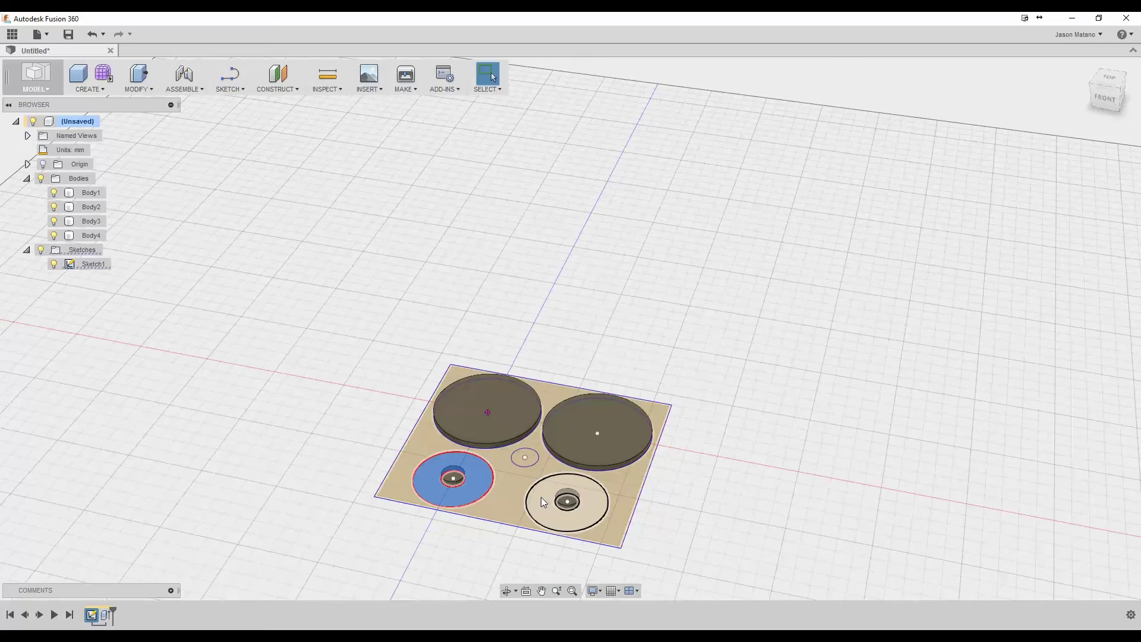
left_click(537, 501, "shift")
type("e2")
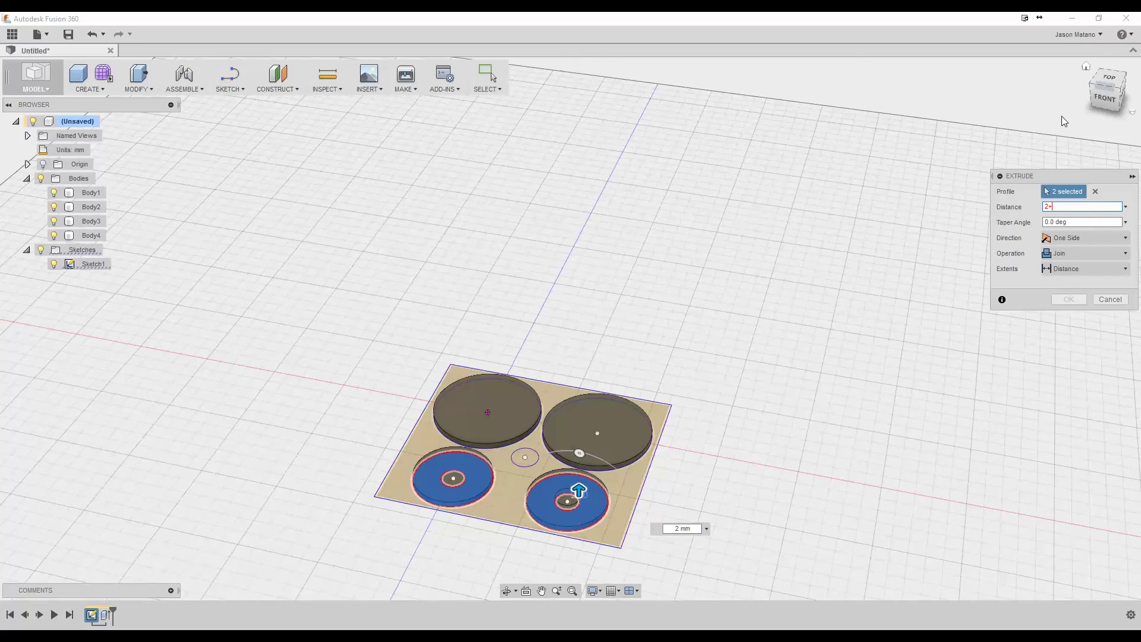
type("+7.5")
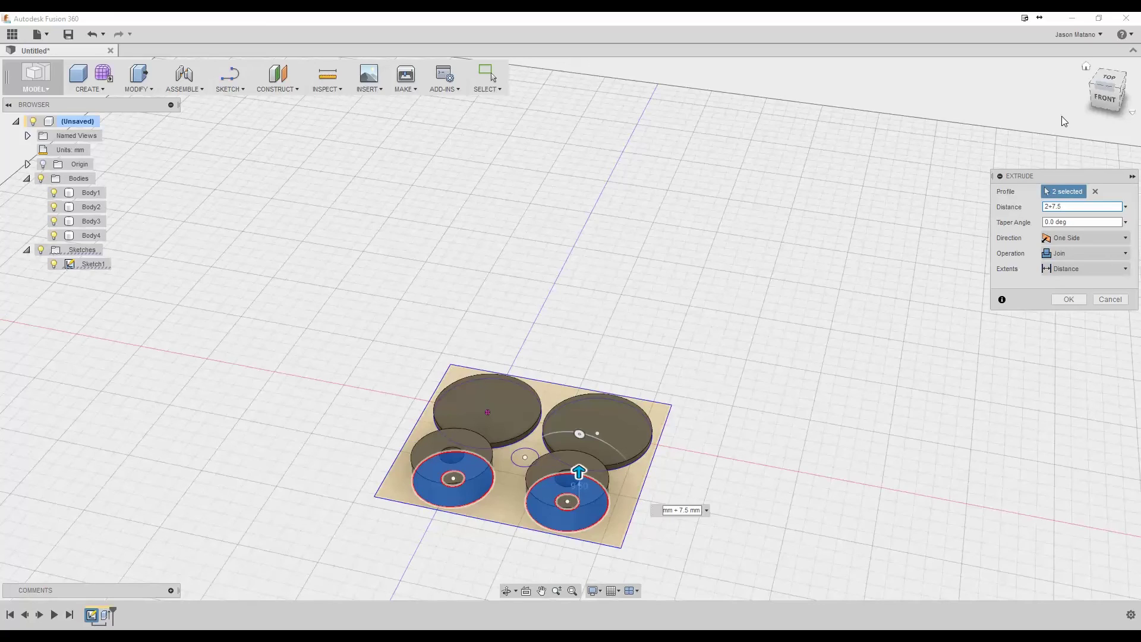
key("BackSpace")
key("BackSpace")
key("BackSpace")
key("BackSpace")
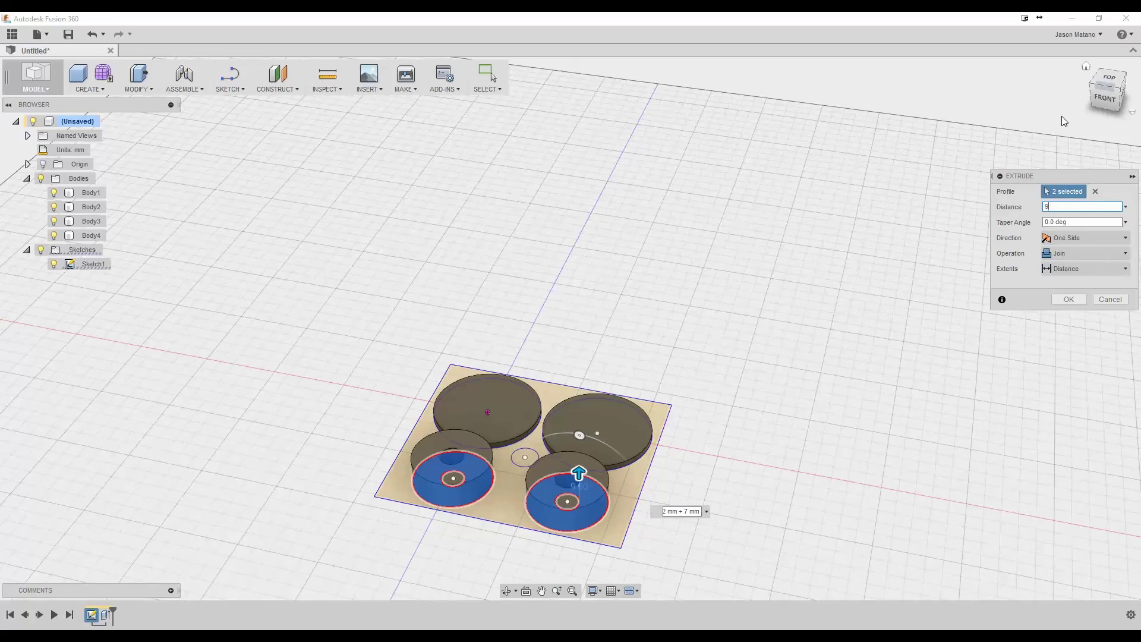
key("Return")
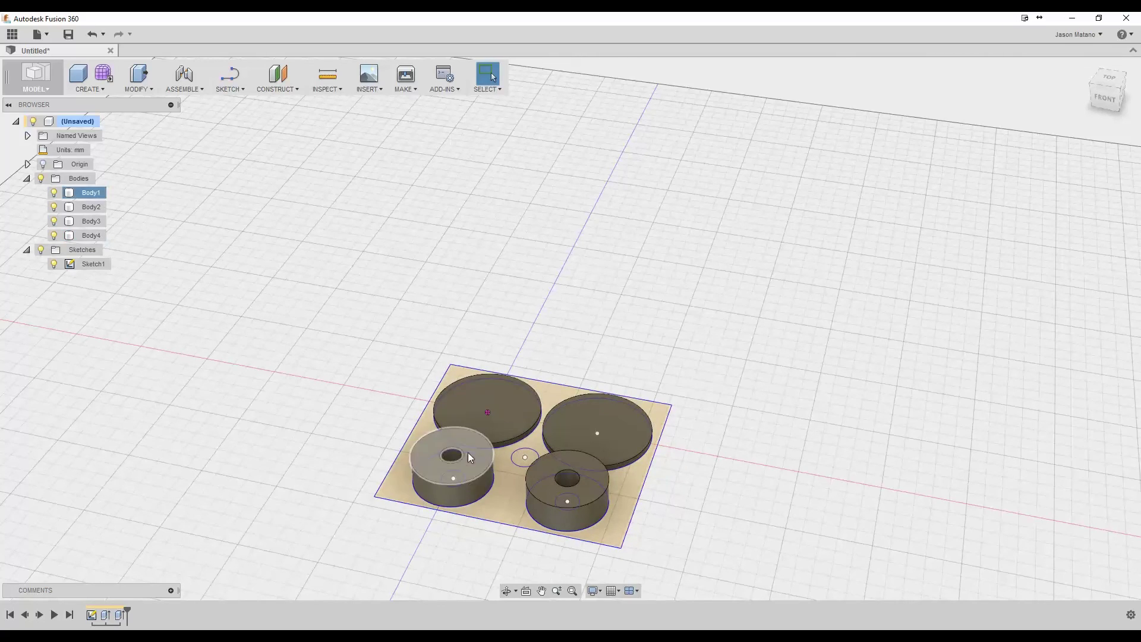
Step: Extrude the small 8.5 mm centre circle 11 mm as a new body
left_click(531, 459)
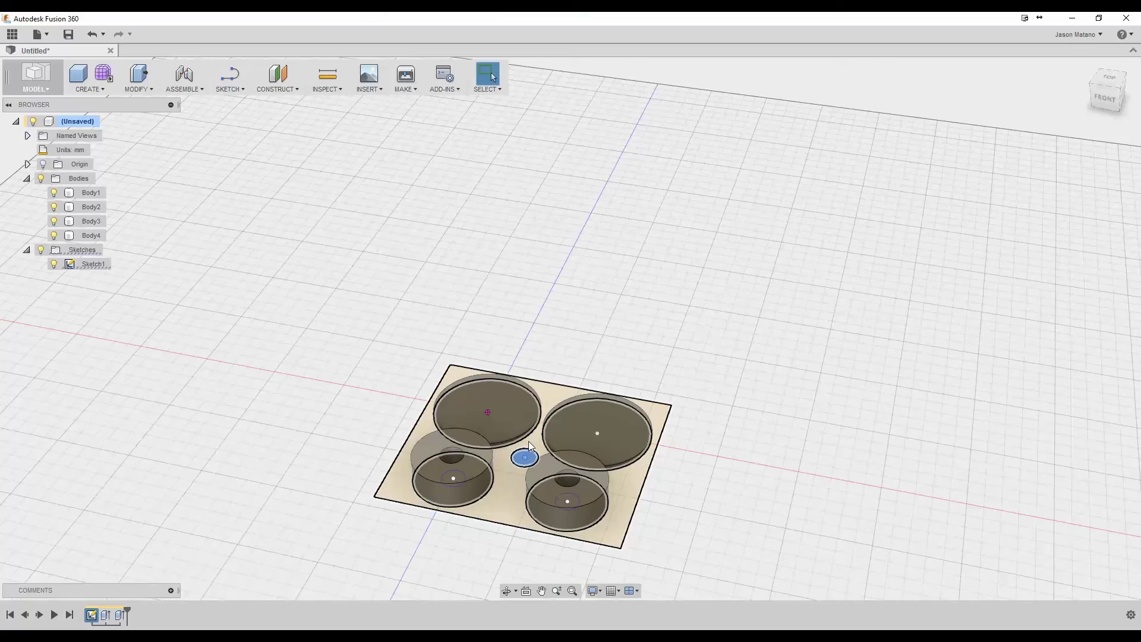
key("e")
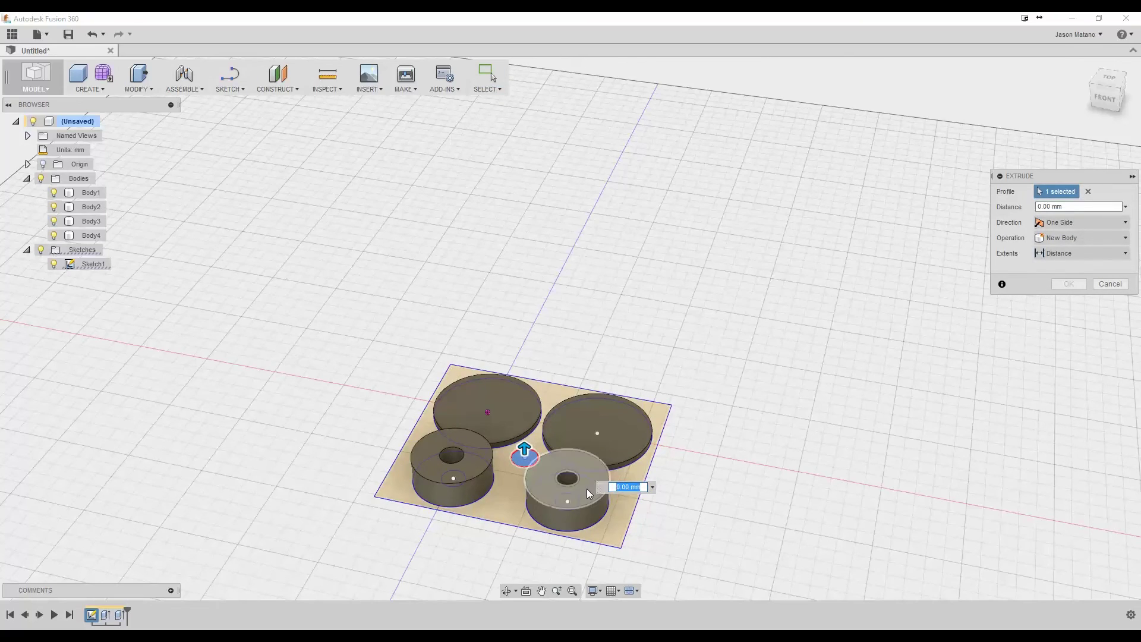
type("11")
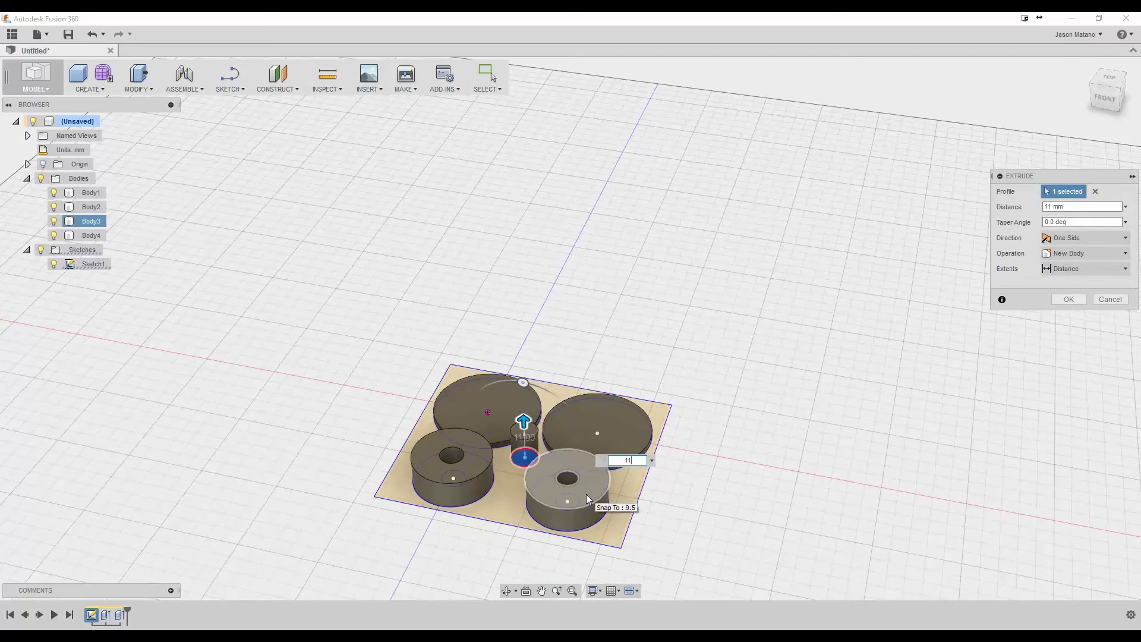
key("Return")
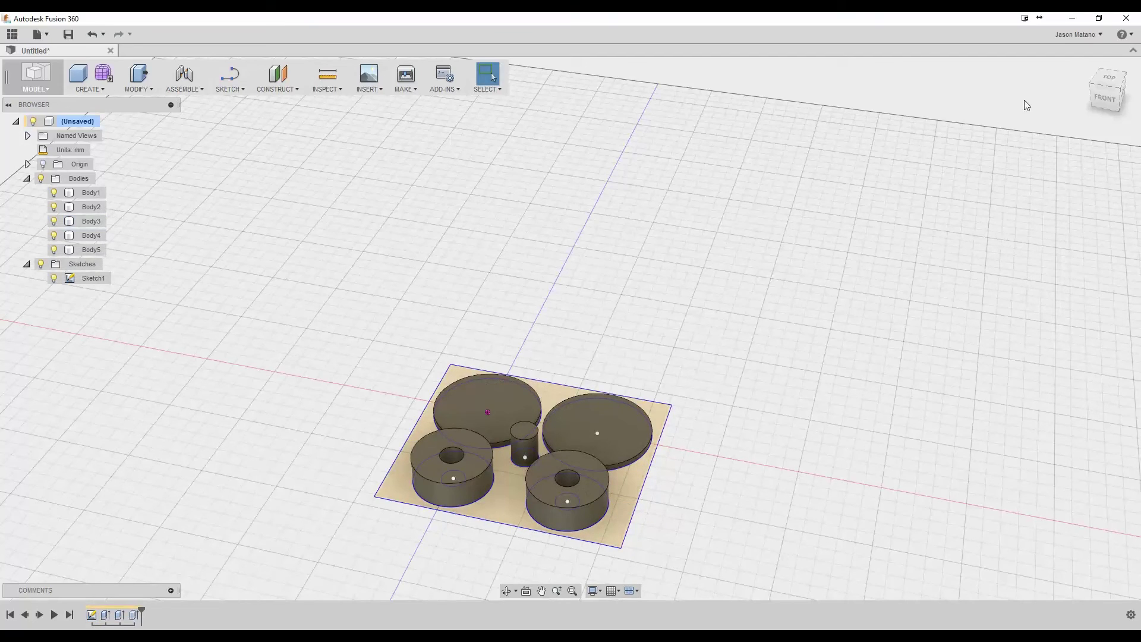
Step: Extrude the rectangle area surrounding all the circles 16 mm, joined with the circle bodies
left_click(1123, 88)
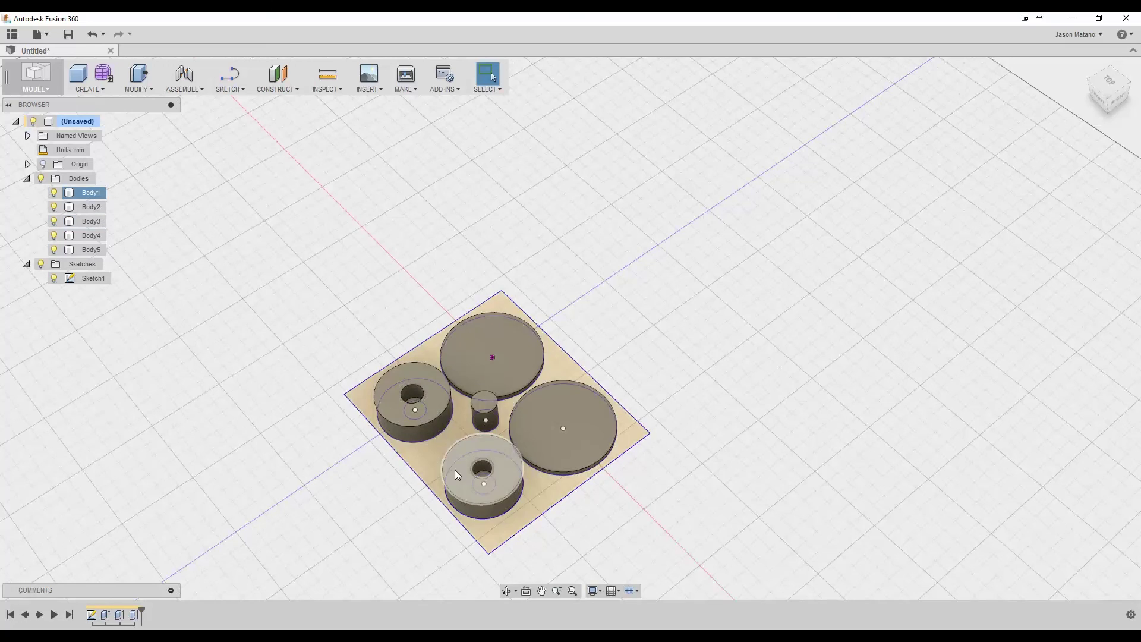
mouse_move(678, 241)
middle_mouse_down("shift")
mouse_move(672, 190)
mouse_move(963, 178)
middle_mouse_up("shift")
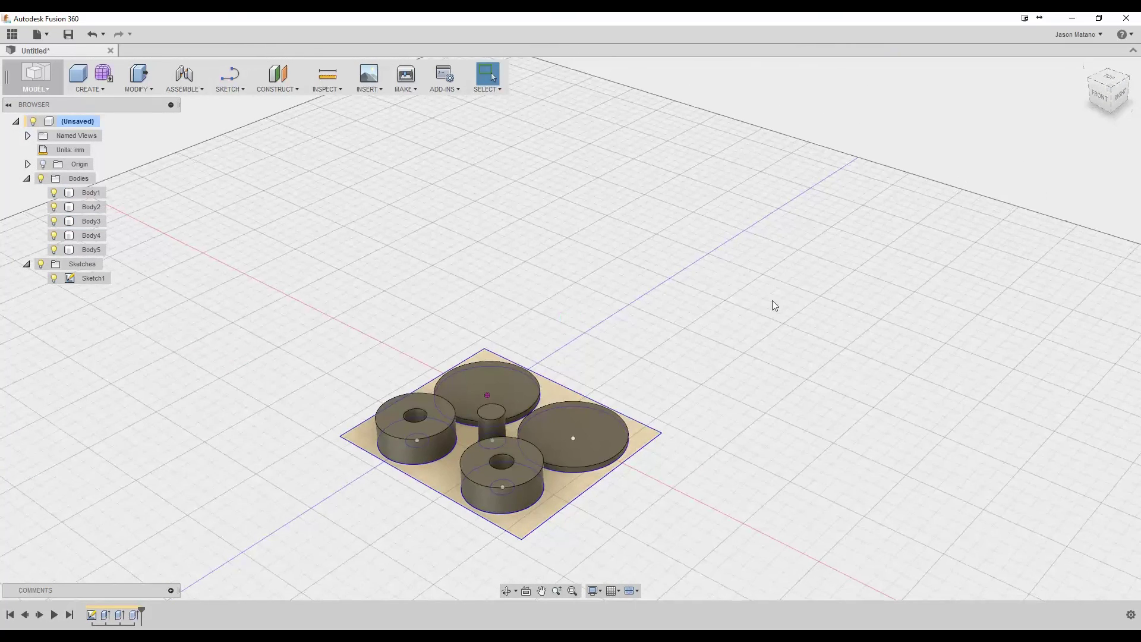
left_click(645, 438)
key("e")
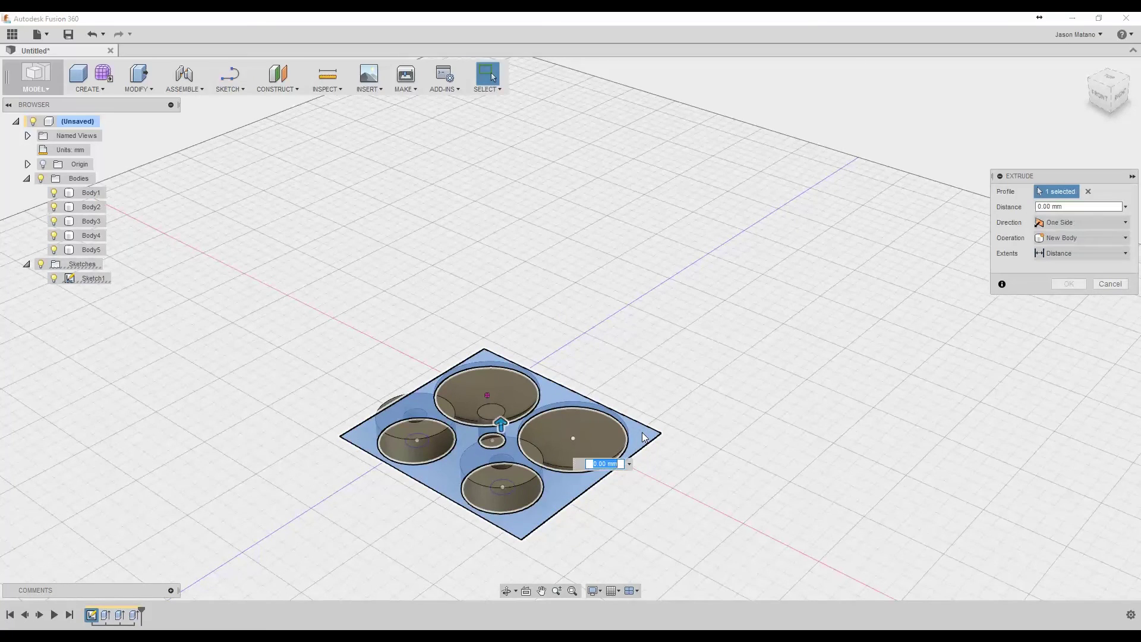
type("16")
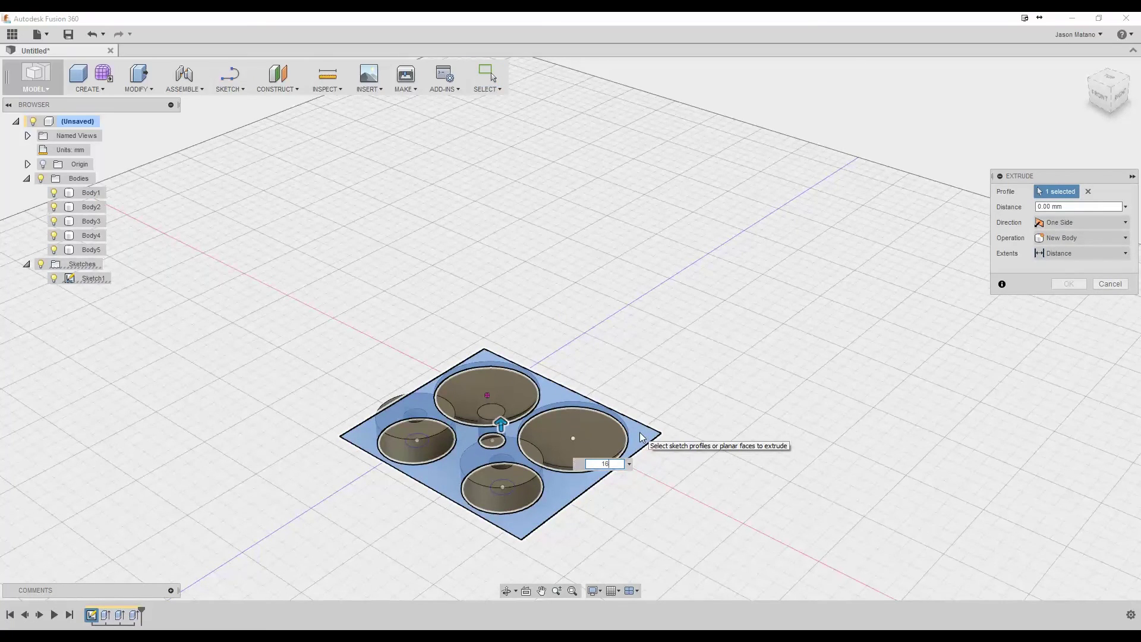
key("Return")
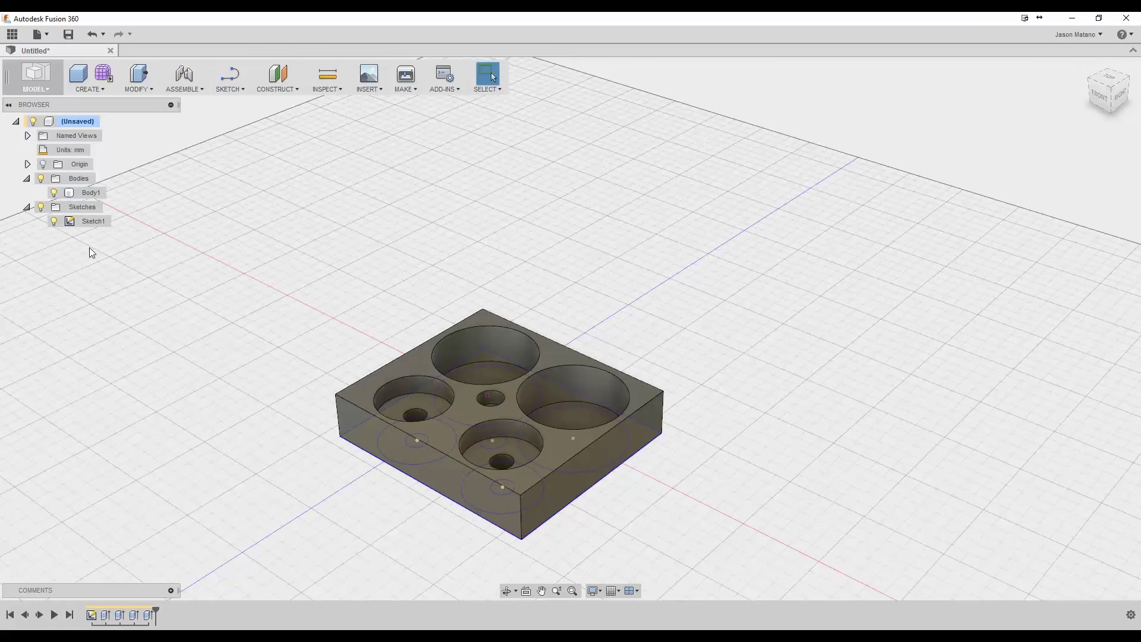
Step: Hide Sketch1 so that only the solid block is displayed
left_click(55, 220)
left_click(54, 220)
mouse_move(571, 329)
middle_mouse_down("shift")
mouse_move(535, 387)
mouse_move(586, 356)
mouse_move(606, 422)
mouse_move(558, 389)
mouse_move(484, 400)
mouse_move(512, 369)
mouse_move(606, 387)
mouse_move(606, 363)
middle_mouse_up("shift")
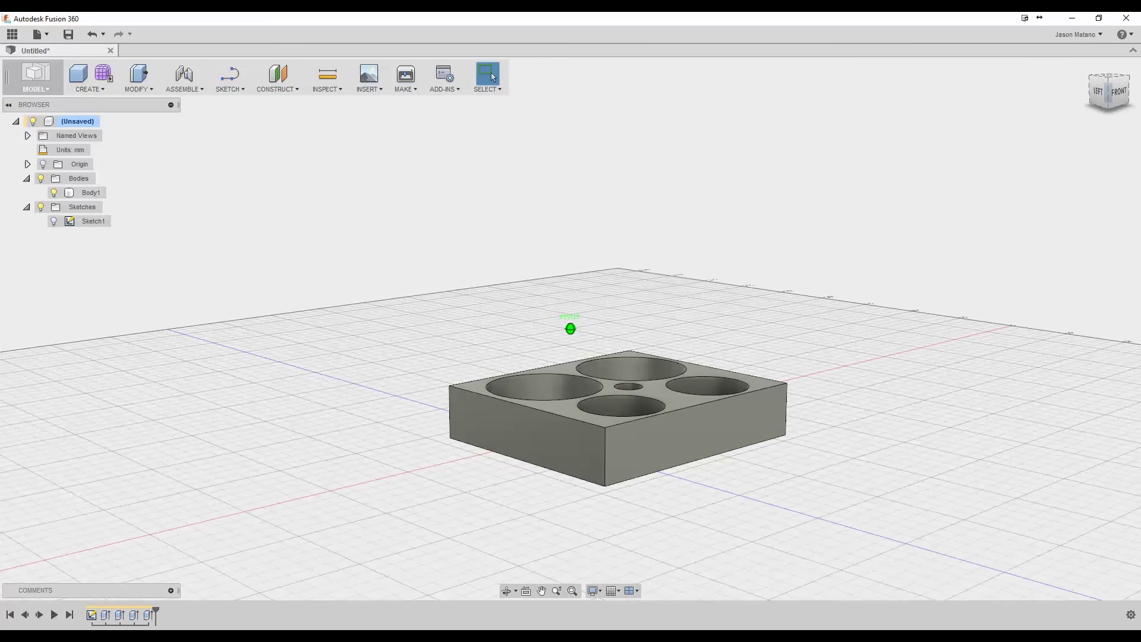
left_click(606, 438)
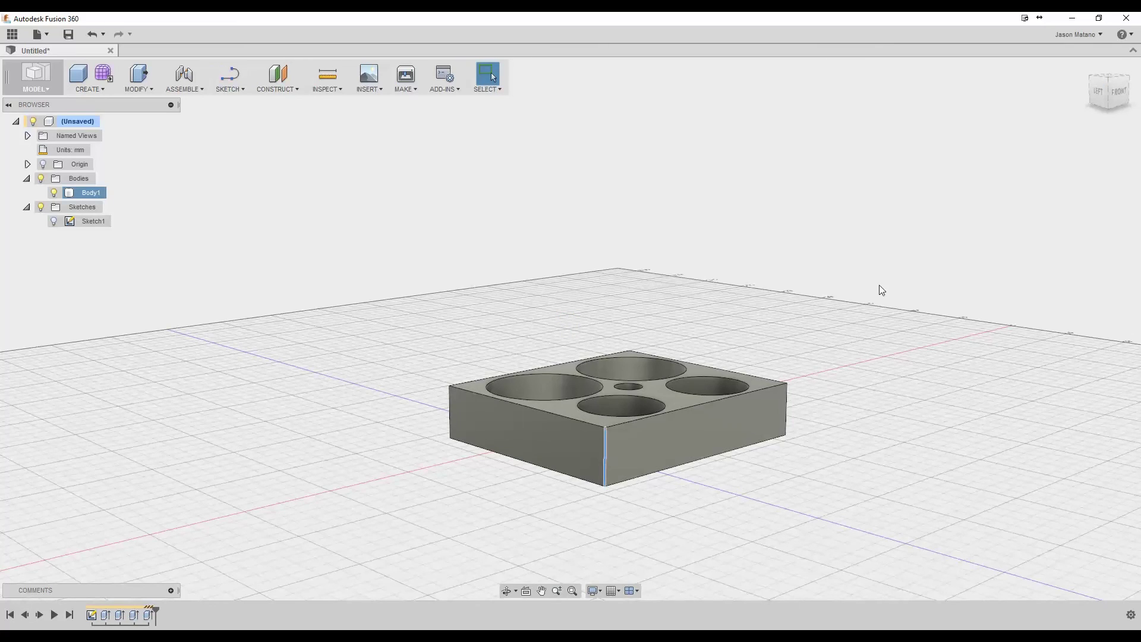
left_click_drag(1117, 90, 1085, 100)
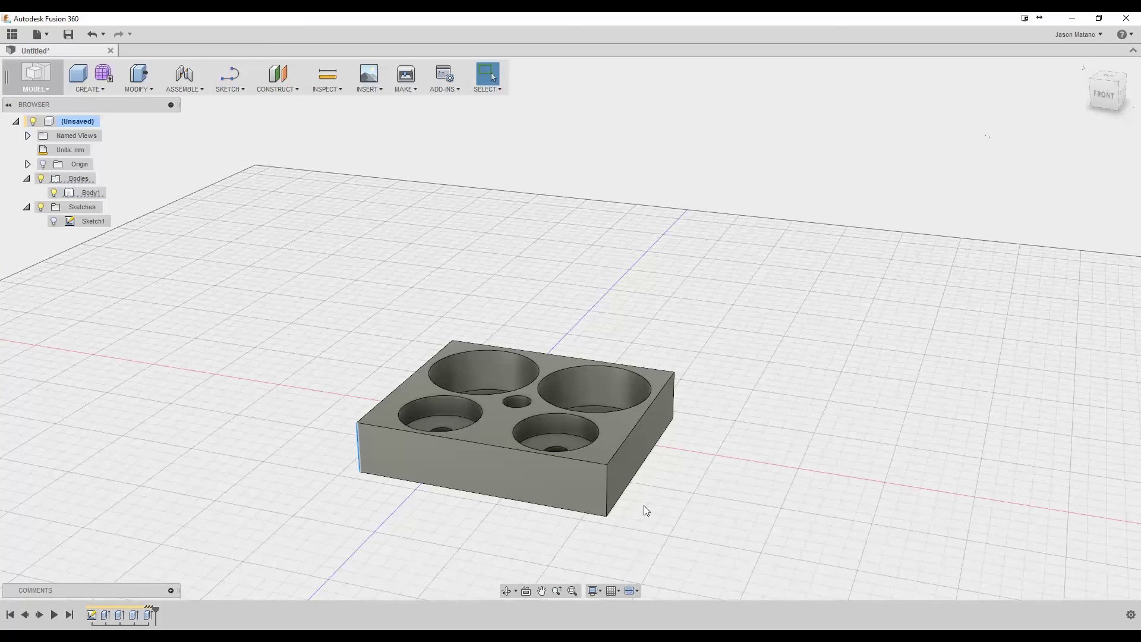
left_click(606, 481, "ctrl")
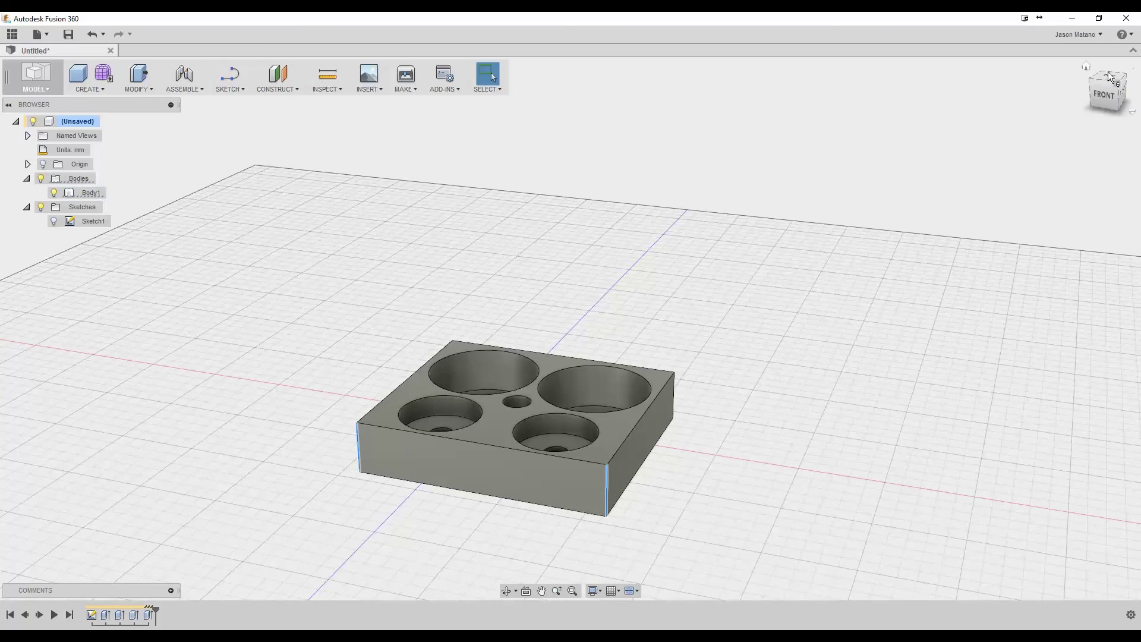
left_click_drag(1099, 101, 1073, 127)
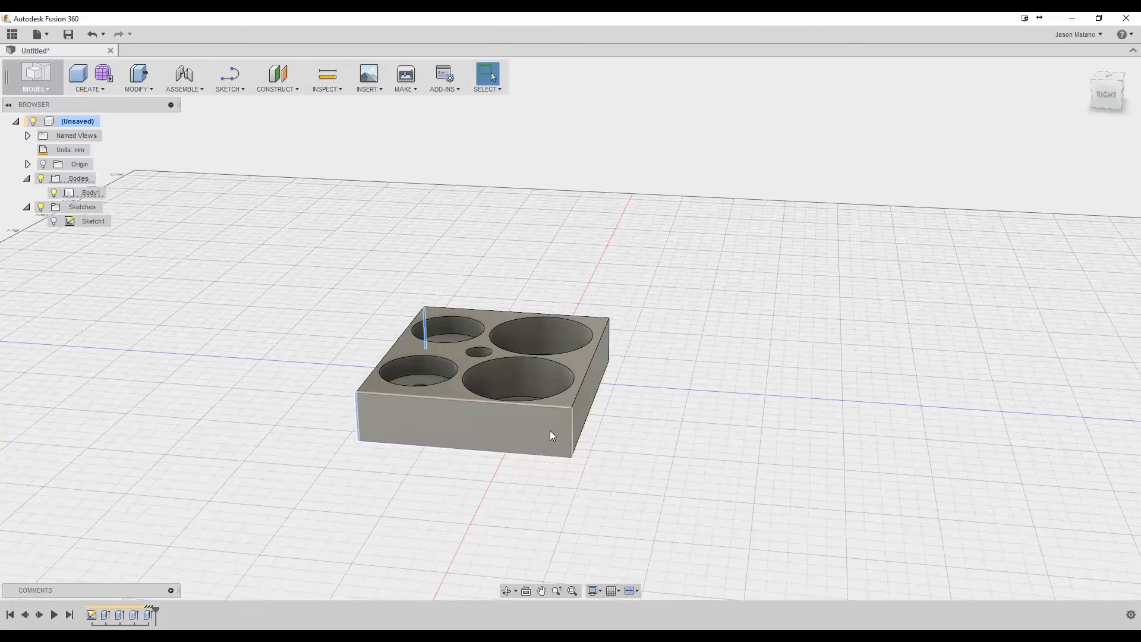
left_click(573, 437, "ctrl")
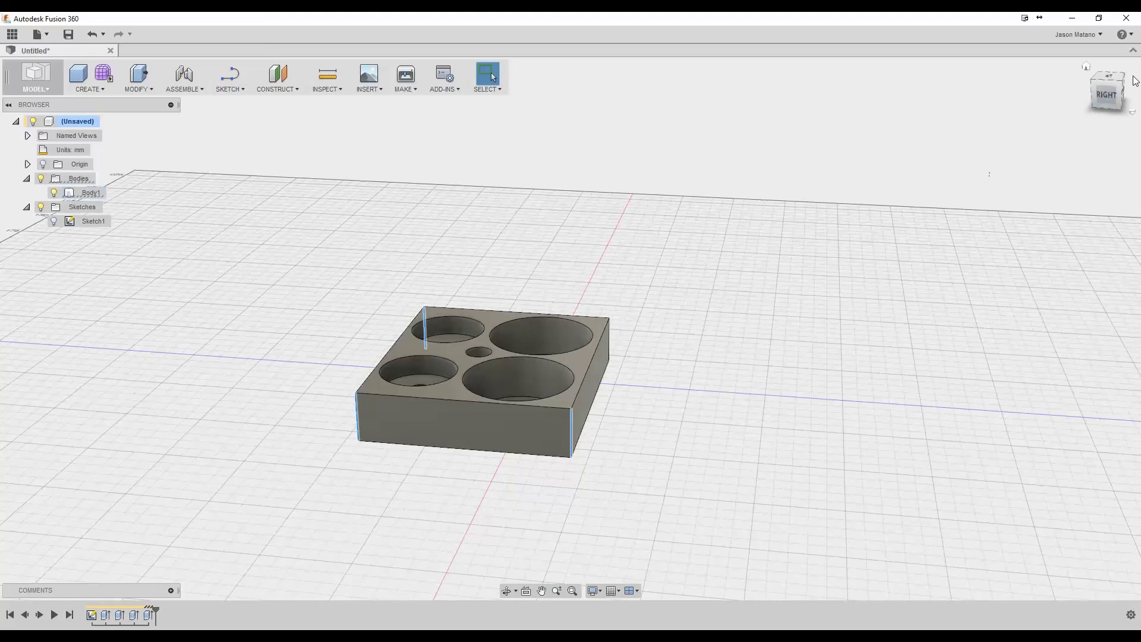
left_click_drag(1090, 99, 1071, 119)
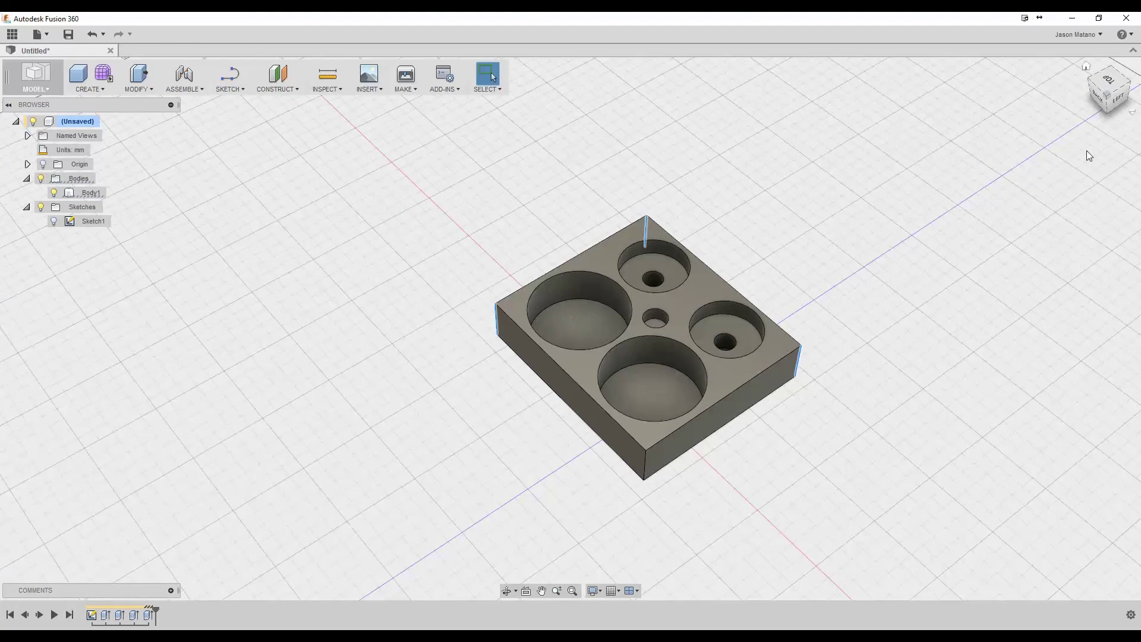
key("Escape")
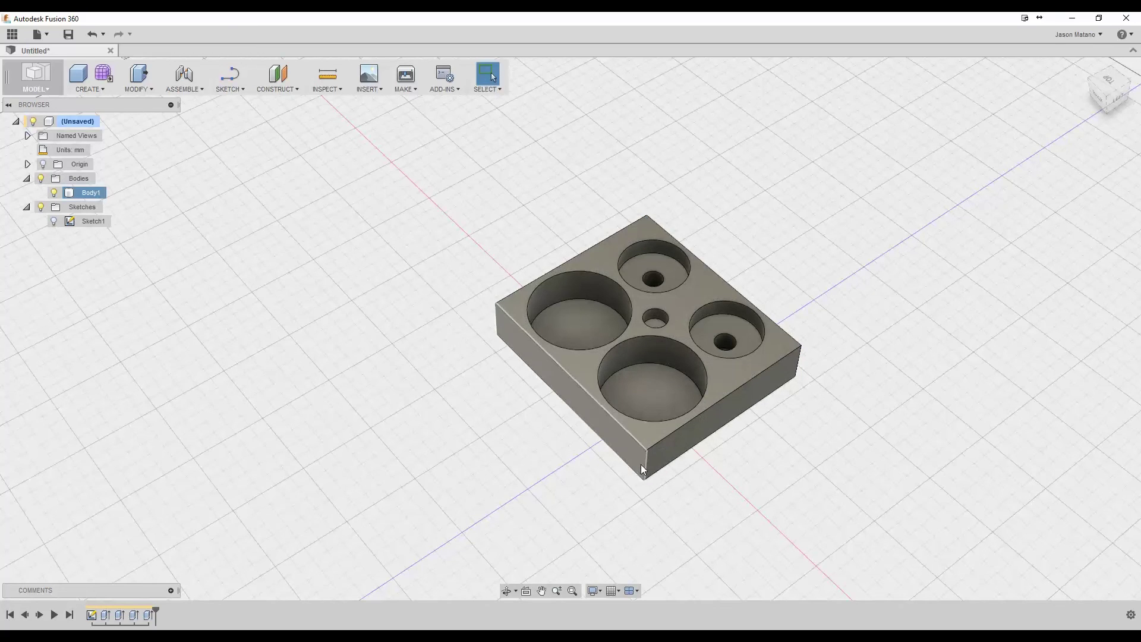
Step: Select all four vertical corner edges of the block
left_click(646, 470)
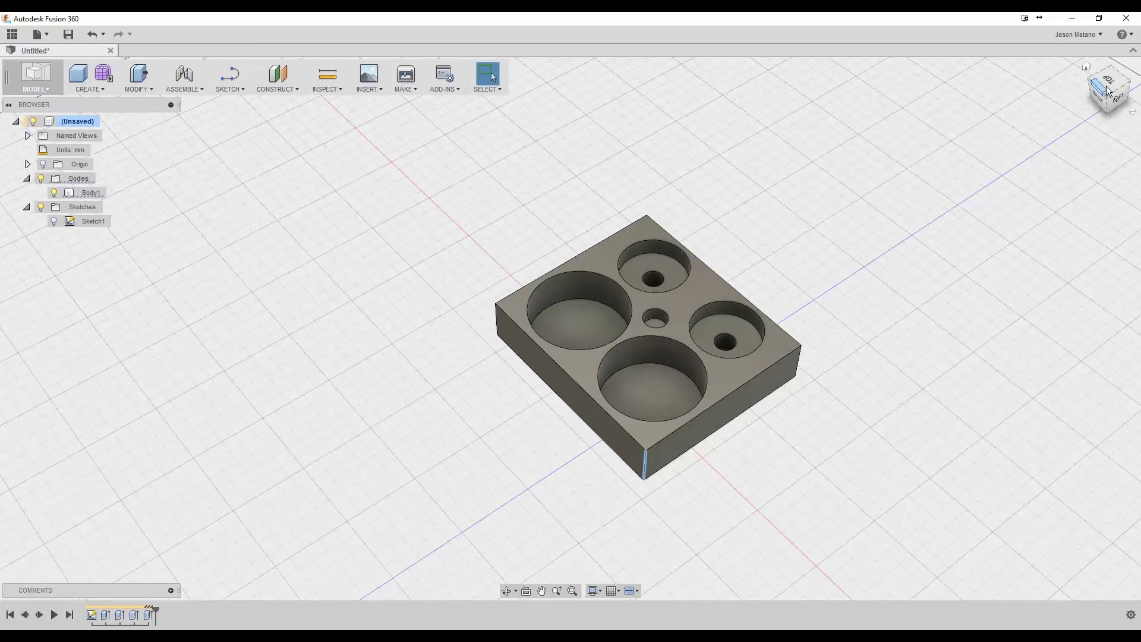
mouse_move(1109, 90)
left_mouse_down()
mouse_move(1100, 113)
mouse_move(1085, 88)
left_mouse_up()
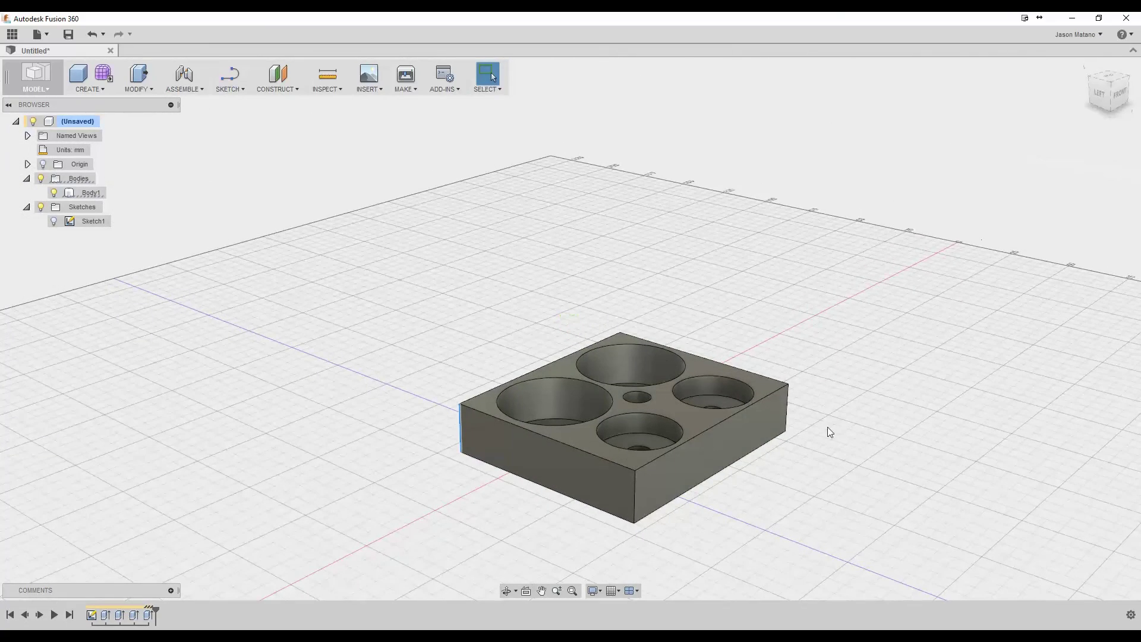
left_click(636, 485, "ctrl")
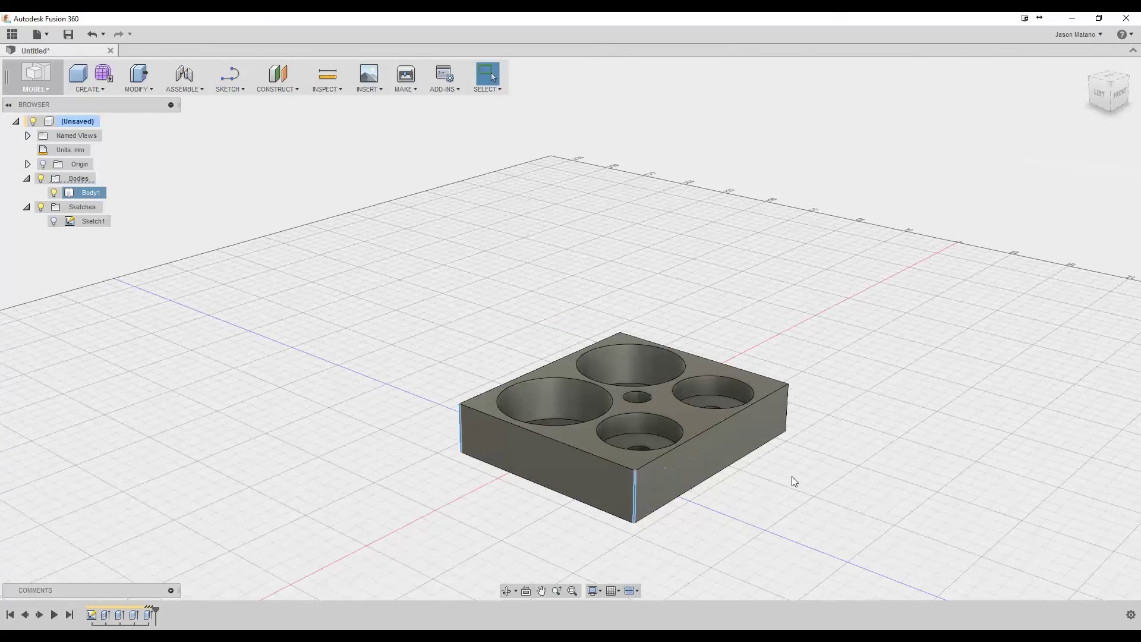
left_click_drag(1122, 92, 1103, 99)
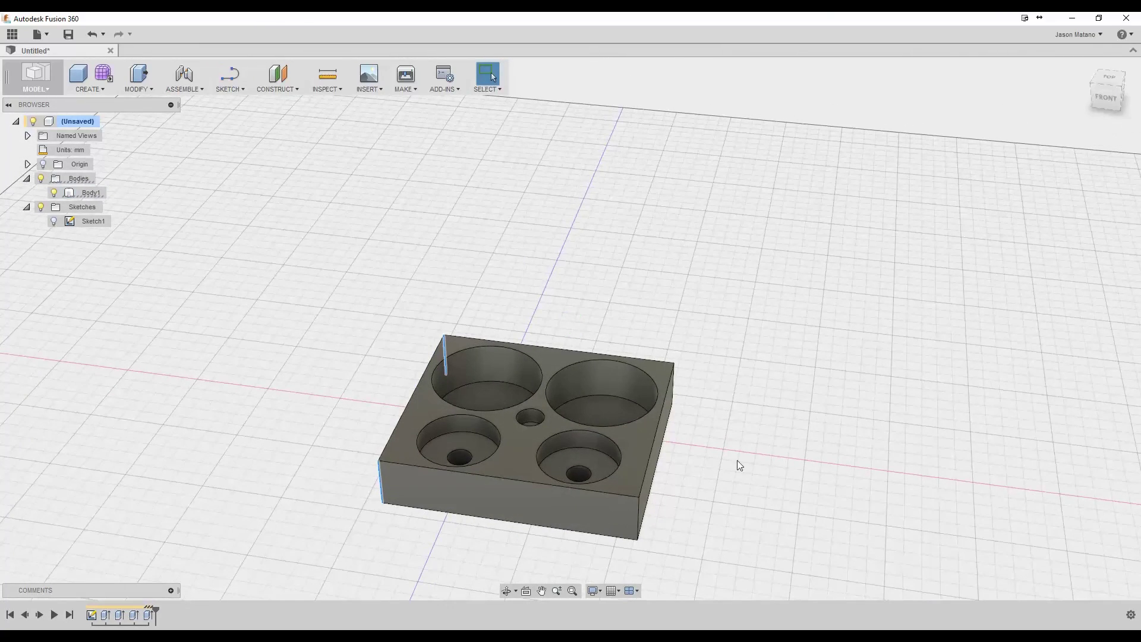
left_click(641, 513, "ctrl")
left_click_drag(1106, 99, 1033, 94)
left_click(575, 444, "ctrl")
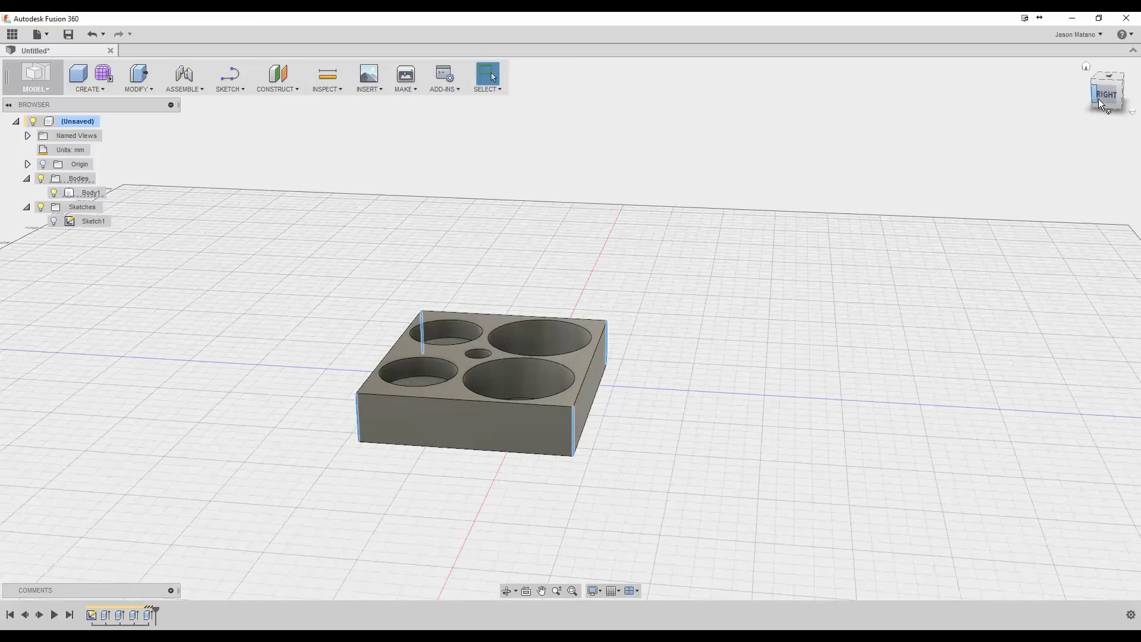
mouse_move(1104, 99)
left_mouse_down()
mouse_move(1135, 112)
mouse_move(1113, 89)
left_mouse_up()
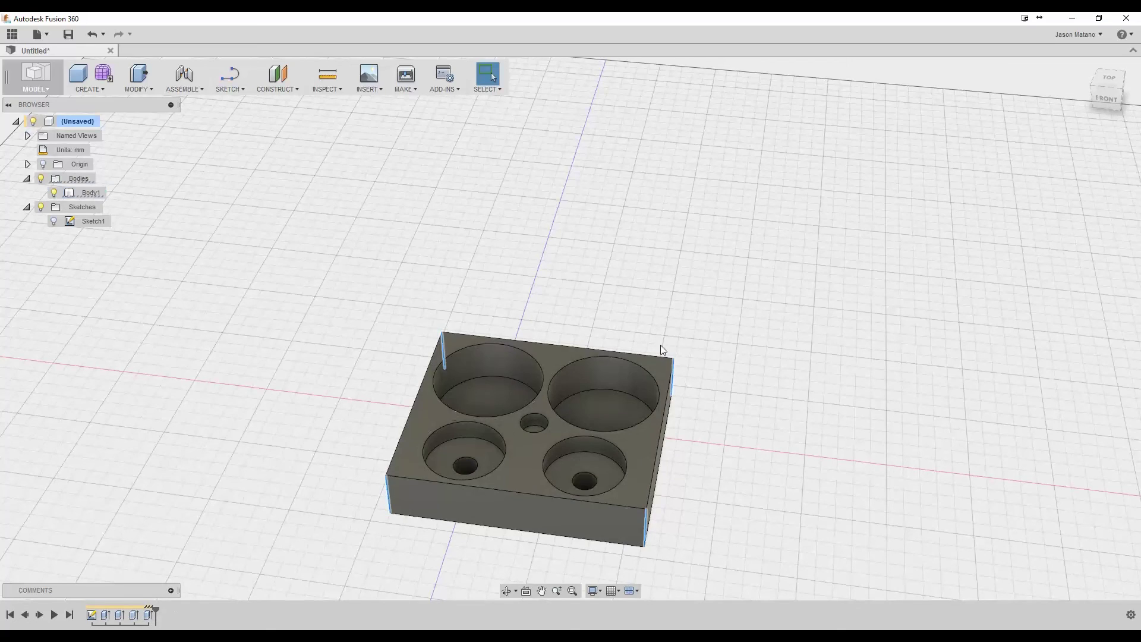
Step: Start a constant-radius Fillet on the four selected corner edges with a 2 mm radius
left_click(140, 88)
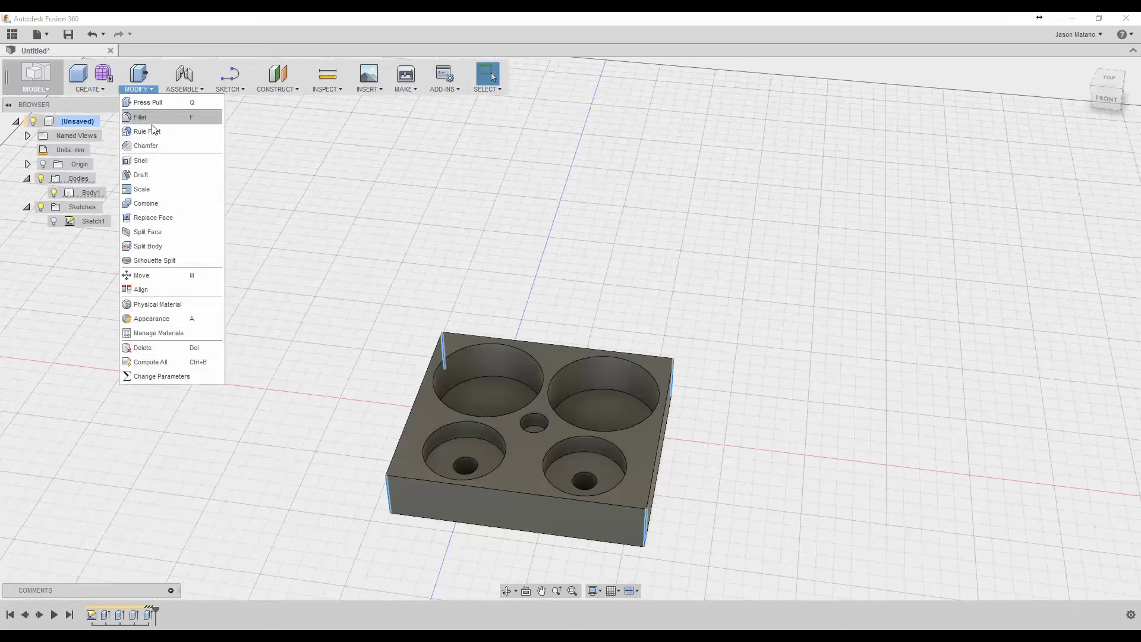
left_click(151, 119)
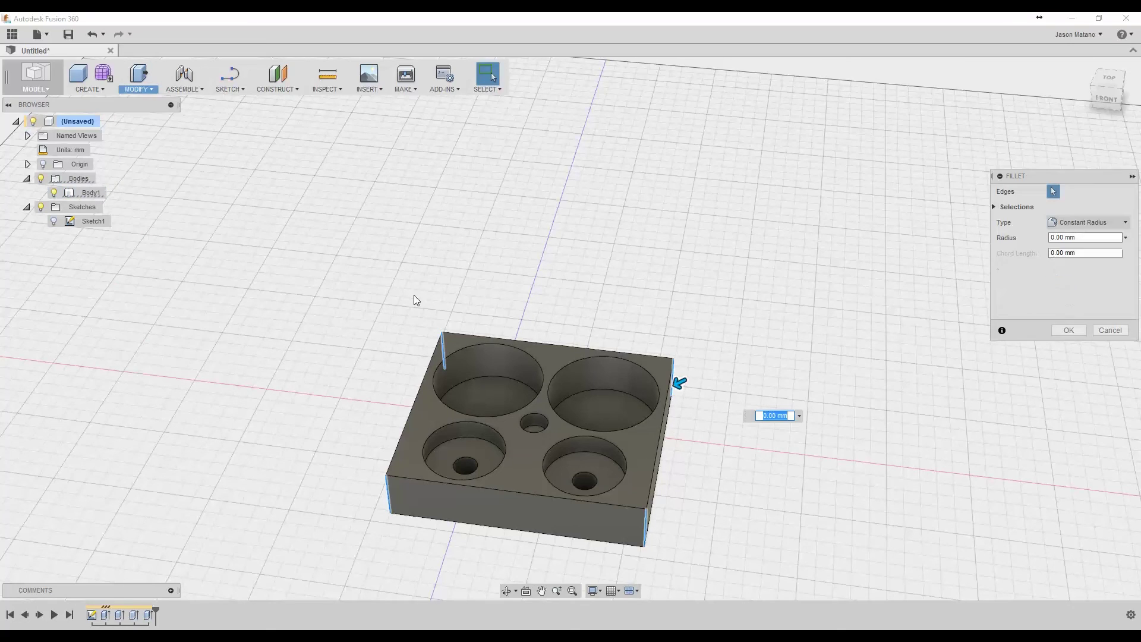
left_click(1086, 219)
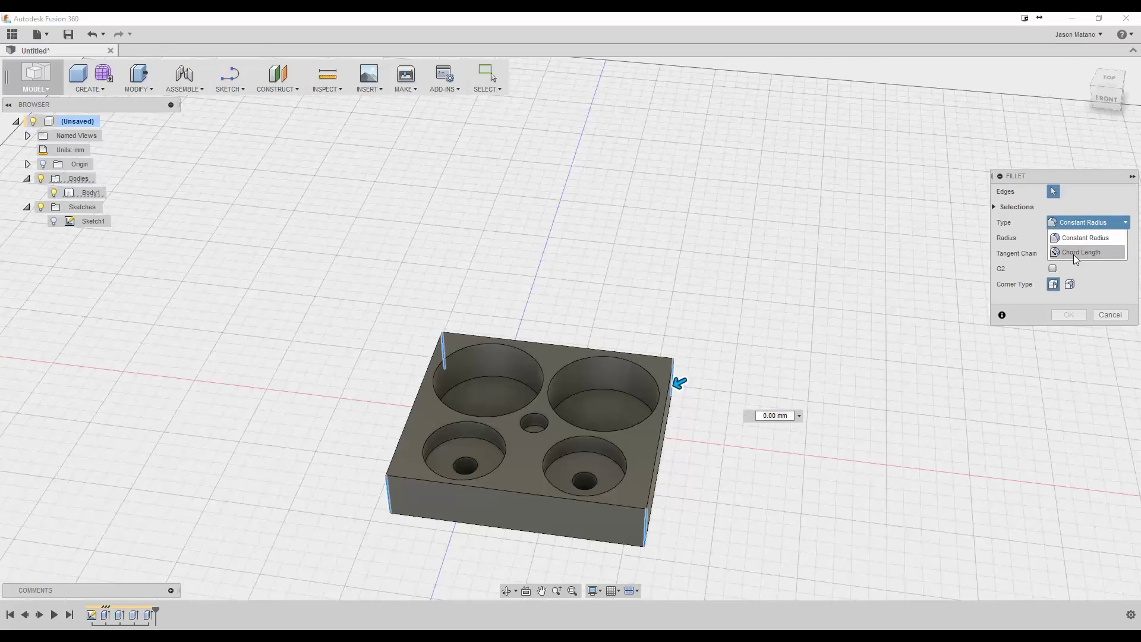
left_click(1083, 238)
left_click(1086, 225)
left_click(1076, 243)
left_click(1087, 236)
left_click_drag(1087, 236, 1023, 235)
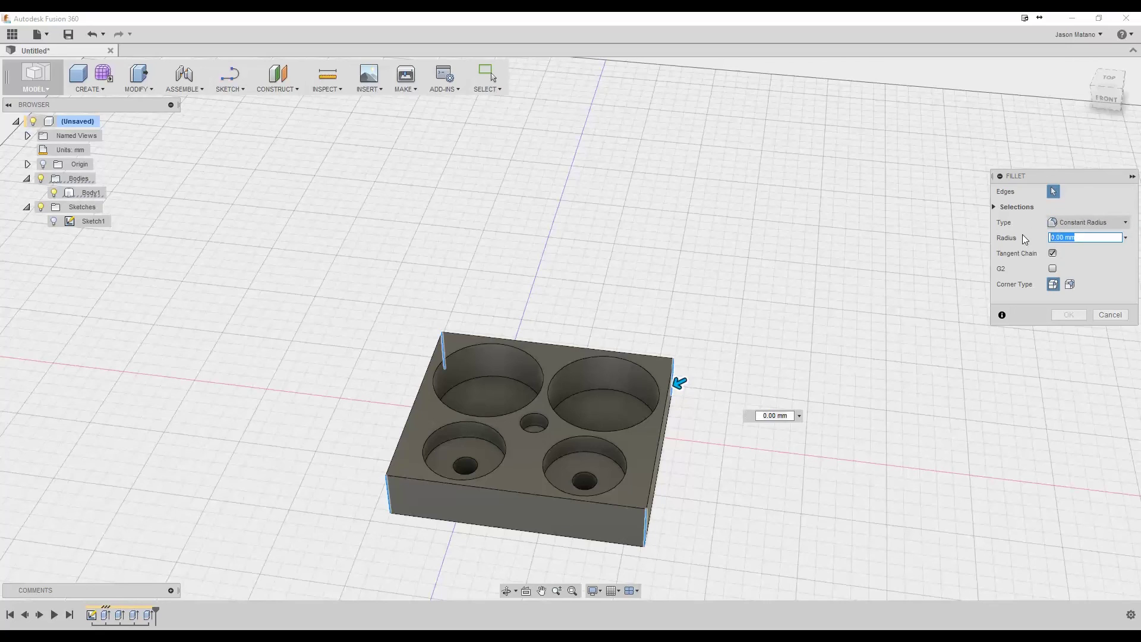
type("2")
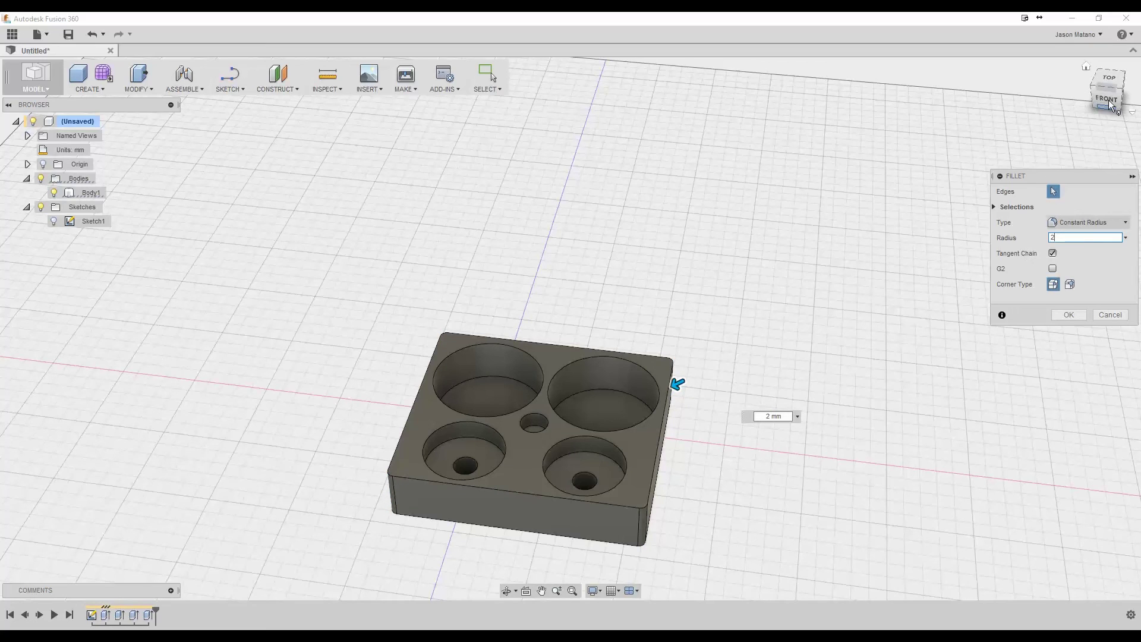
Step: Try a 5 mm radius for the corner fillet, and set the radius to 10 mm
left_click(1119, 83)
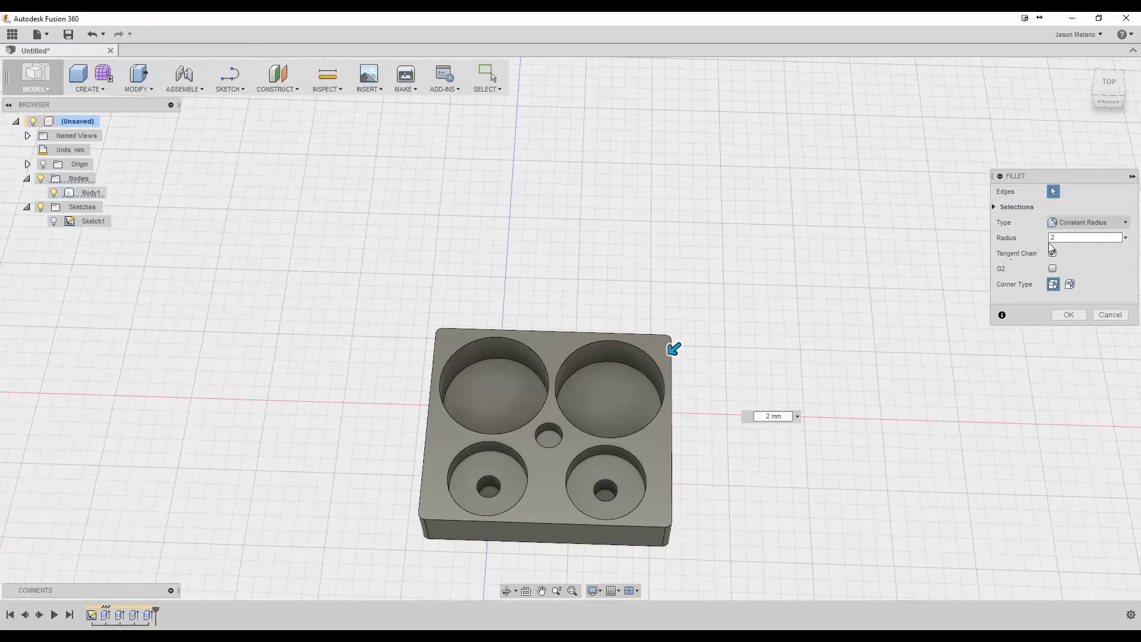
left_click_drag(1067, 237, 1002, 277)
type("5")
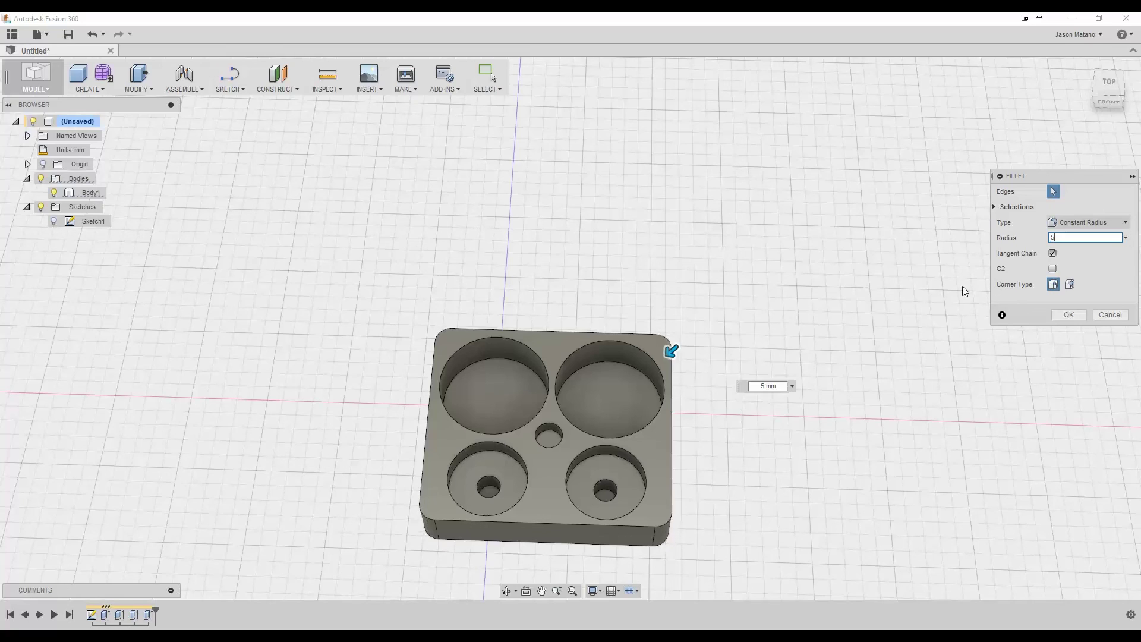
key("BackSpace")
type("10")
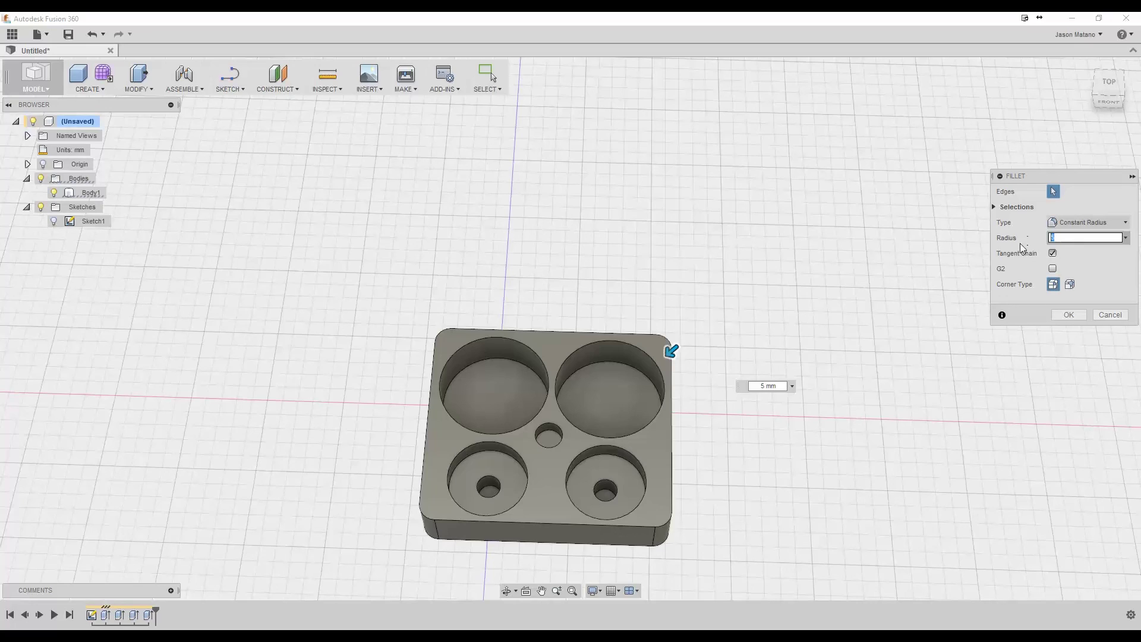
key("BackSpace")
key("BackSpace")
type("10")
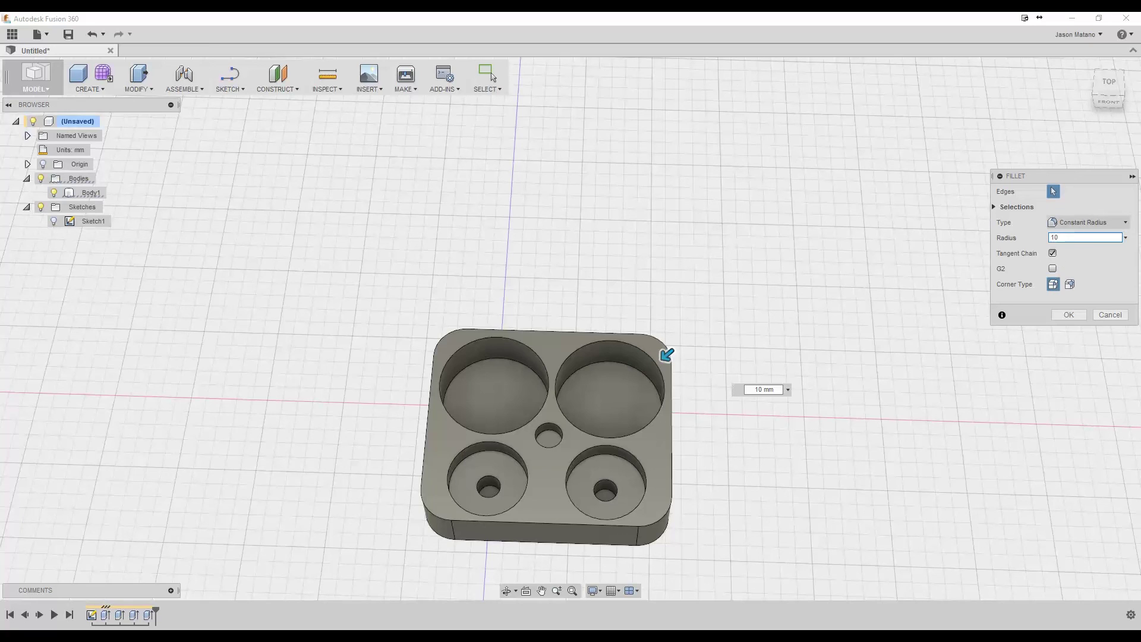
Step: Compare the rounded corners with the original outline in Sketch1, and apply the corner fillet
left_click(1109, 102)
middle_click_drag(380, 130, 378, 230, "shift")
left_click(54, 221)
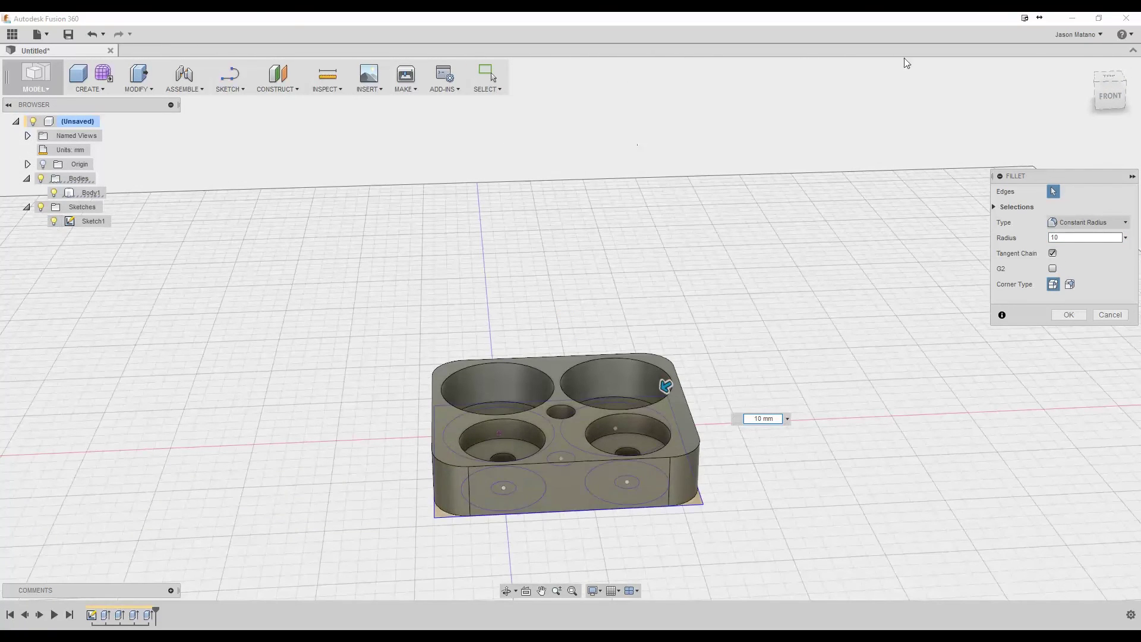
left_click_drag(1113, 98, 1100, 127)
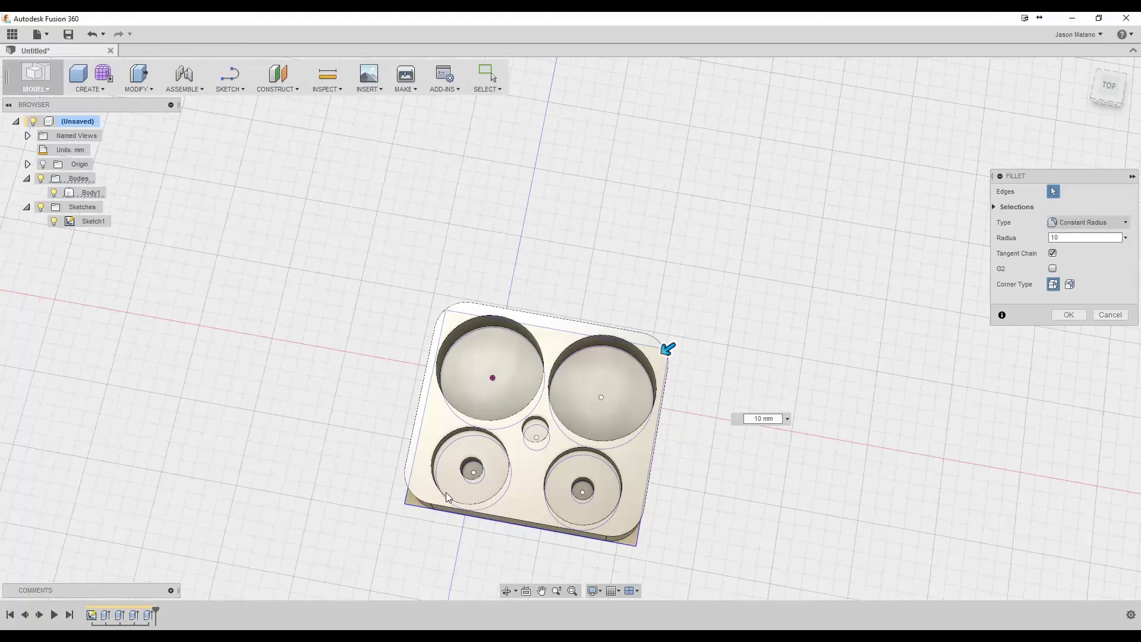
left_click(53, 222)
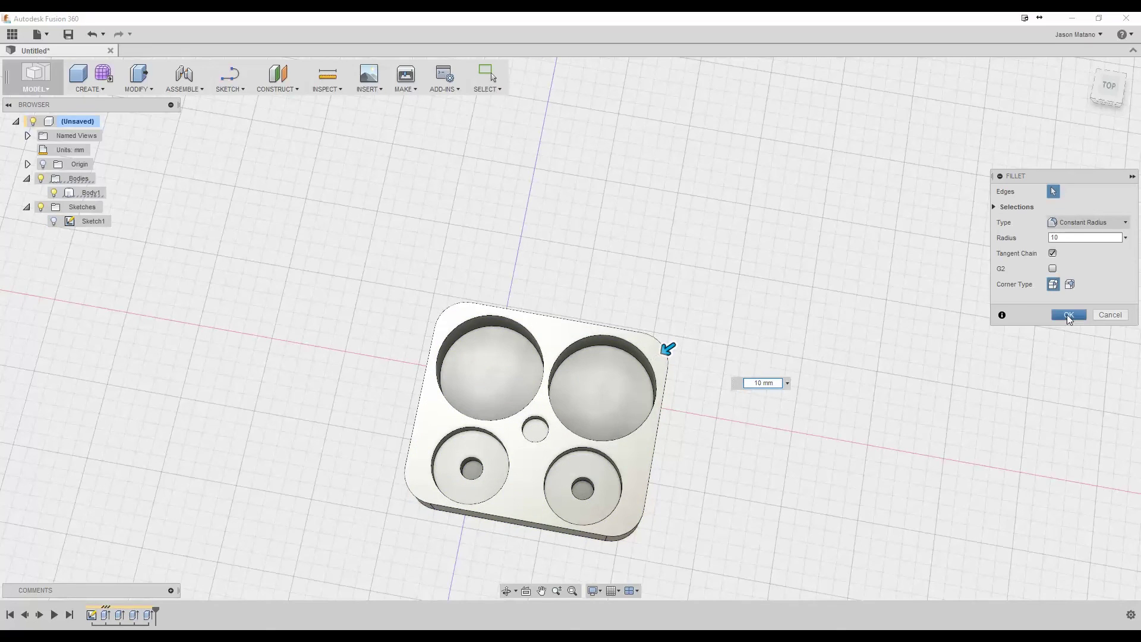
left_click(1067, 315)
mouse_move(1105, 91)
left_mouse_down()
mouse_move(1078, 69)
mouse_move(1058, 71)
mouse_move(1078, 65)
mouse_move(1045, 140)
left_mouse_up()
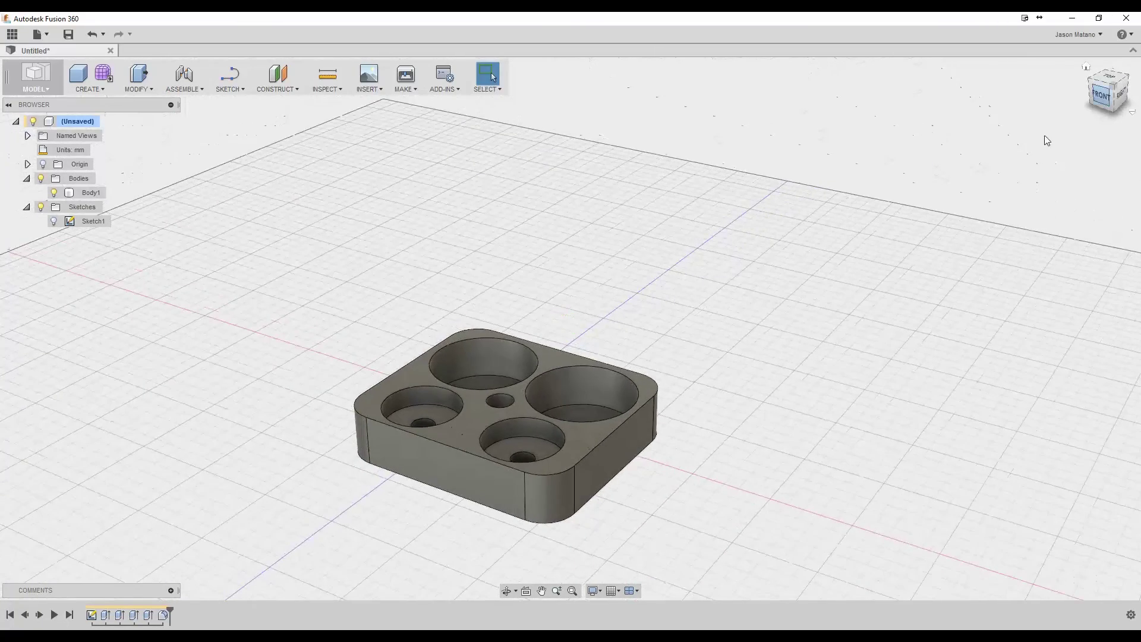
left_click(473, 453)
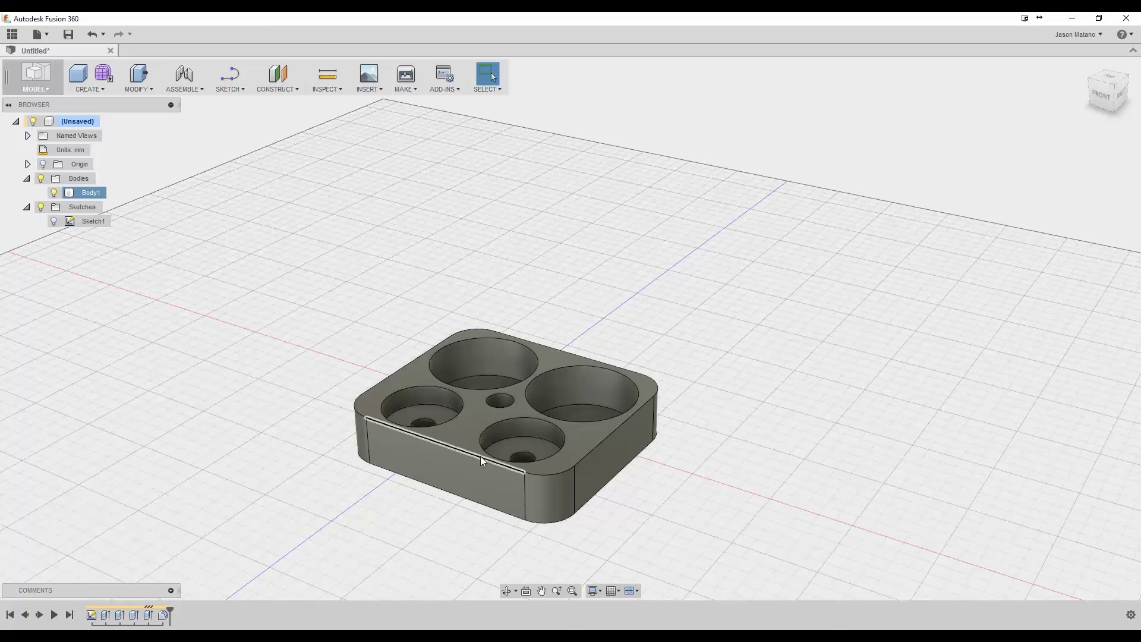
left_click(547, 476, "ctrl")
left_click(591, 454, "ctrl")
left_click(659, 385, "ctrl")
left_click(629, 370, "ctrl")
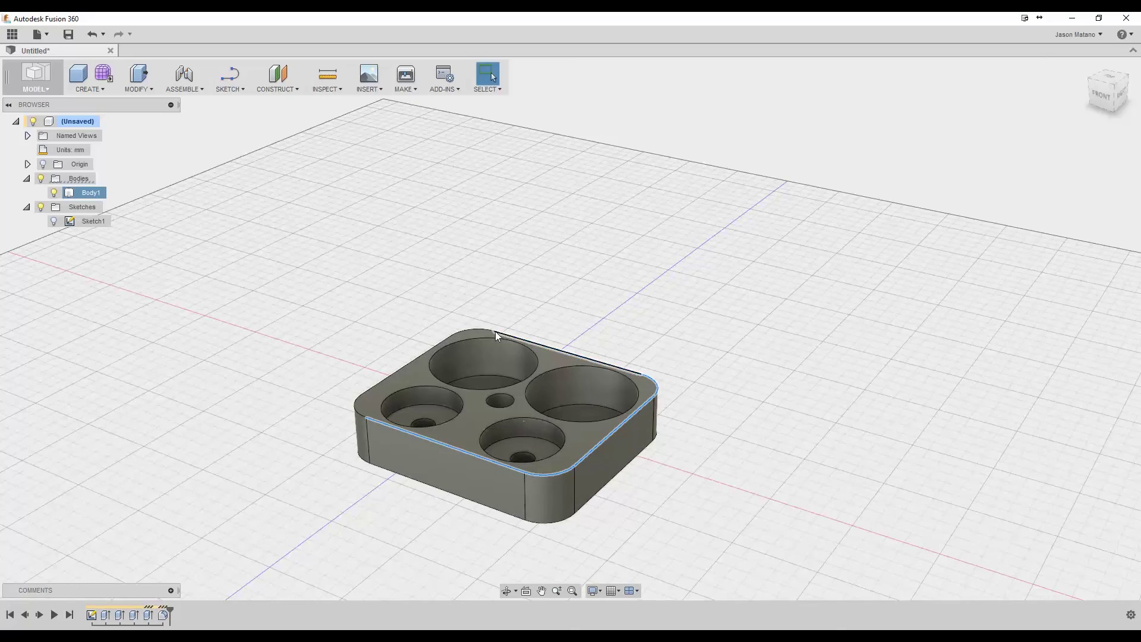
left_click(479, 329, "ctrl")
left_click(419, 359, "ctrl")
left_click(358, 405, "ctrl")
key("Escape")
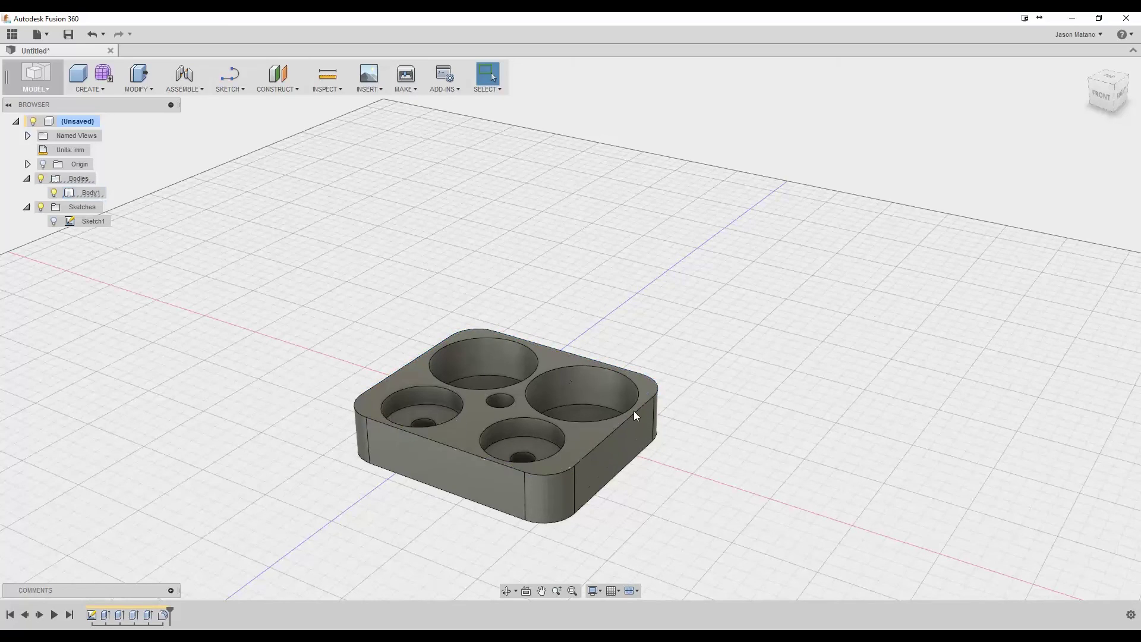
left_click(448, 450)
key("Escape")
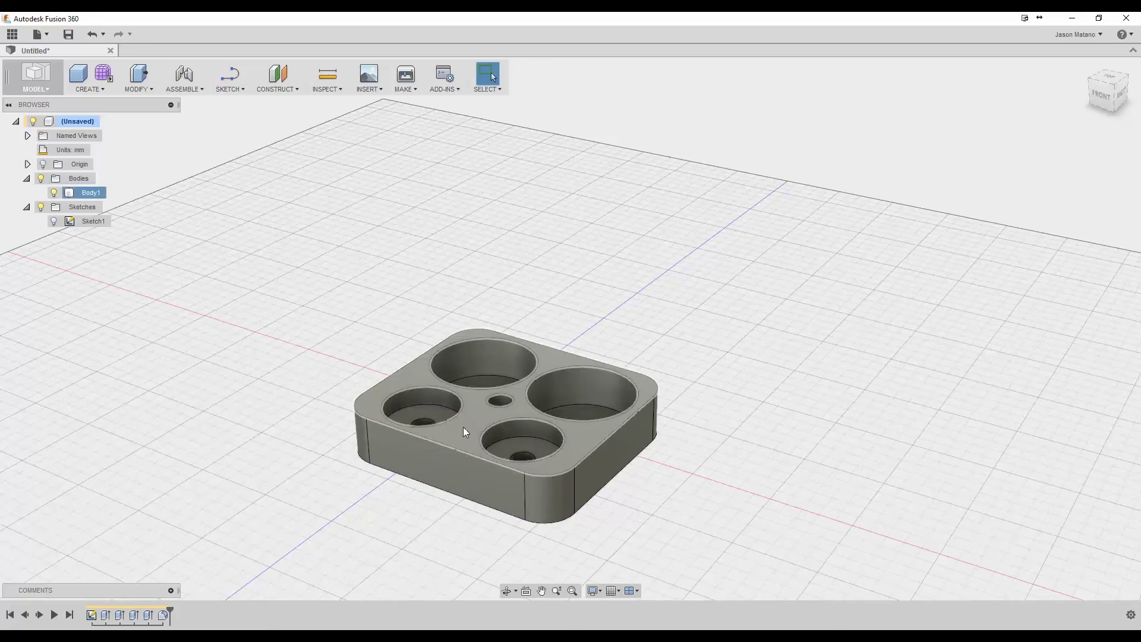
Step: Try a Fillet on the block's outer top edge with radii of 4 mm, 1 mm and 2 mm, and cancel it
left_click(452, 447)
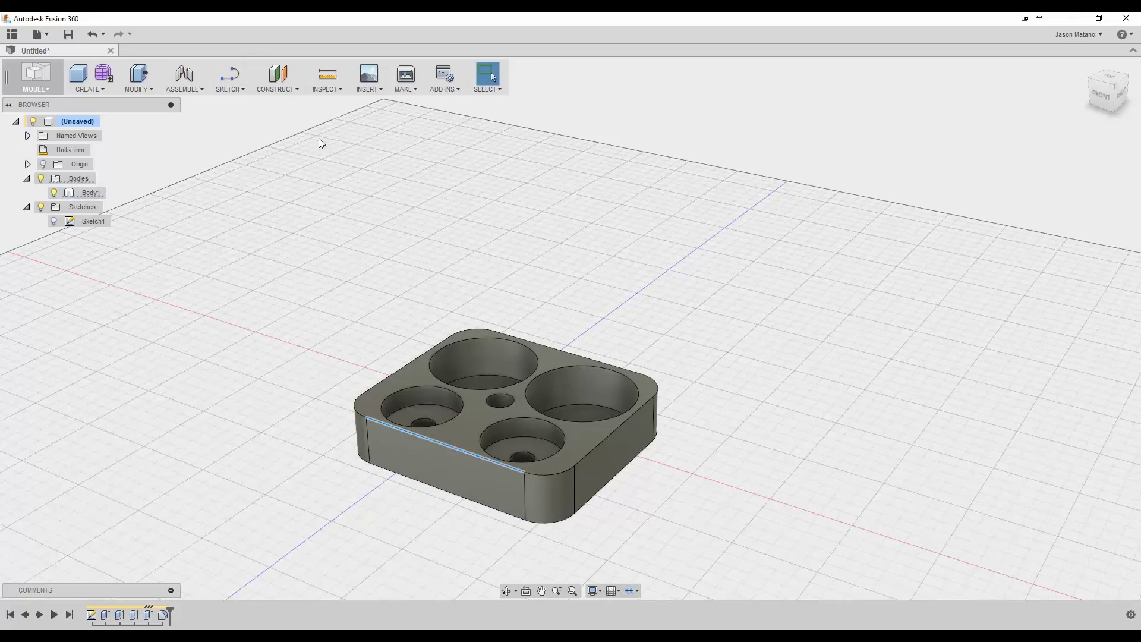
key("f")
left_click(1056, 237)
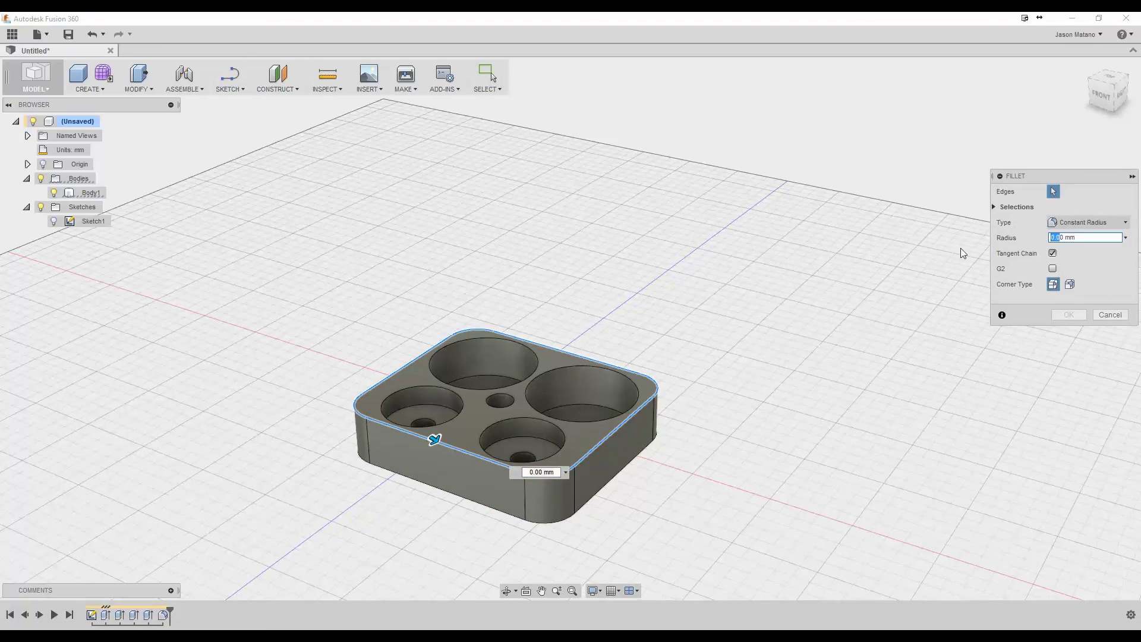
type("4")
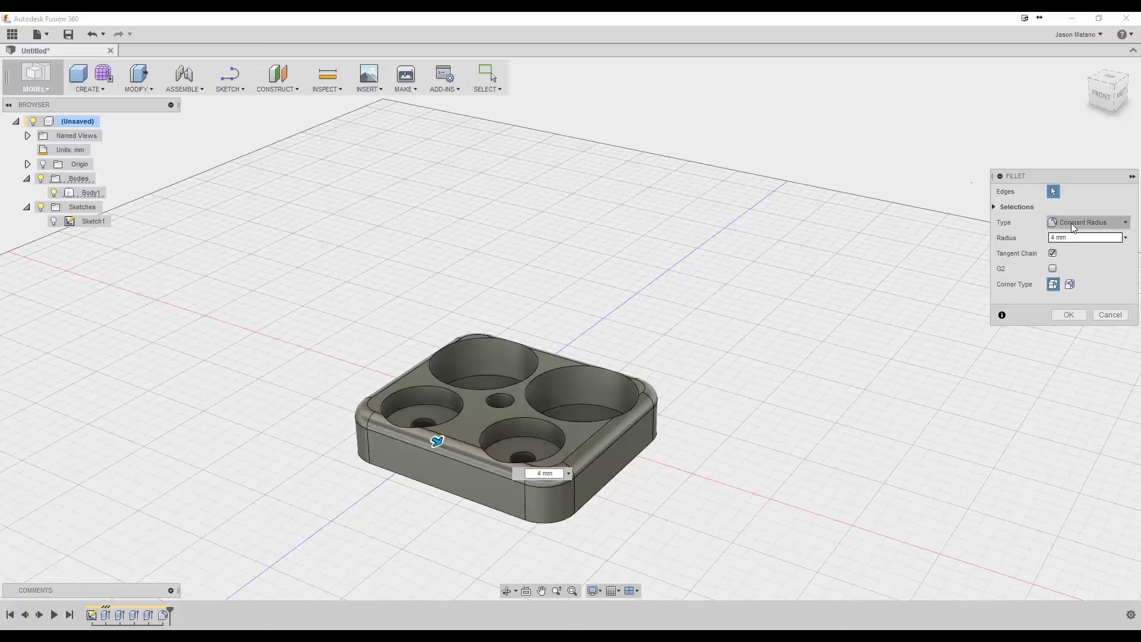
left_click_drag(1073, 237, 1032, 234)
type("1")
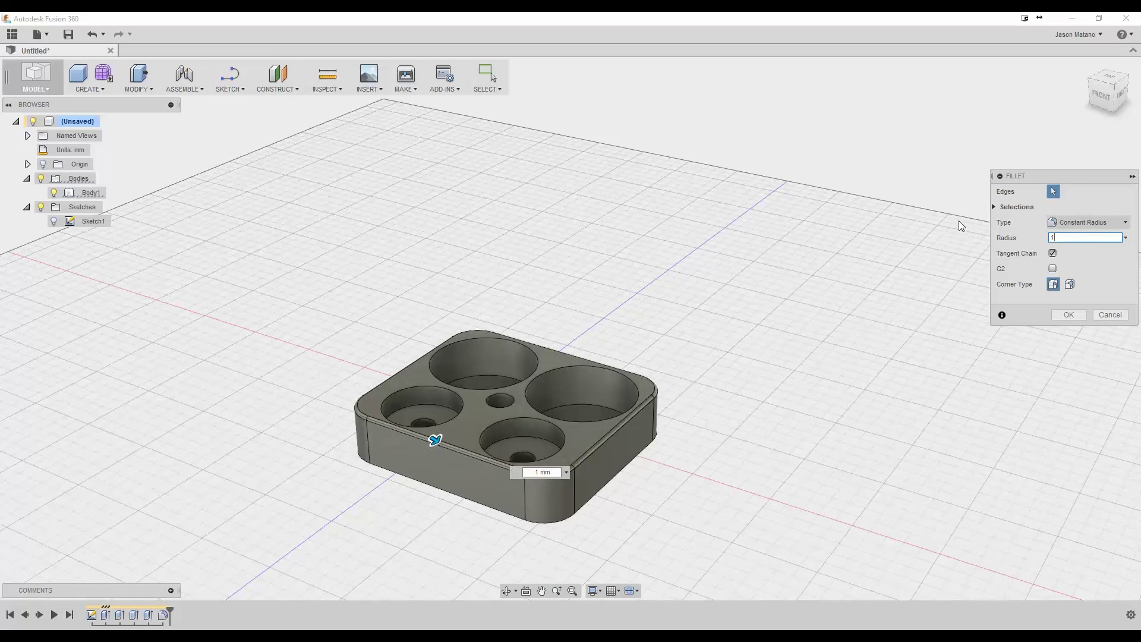
key("BackSpace")
type("2")
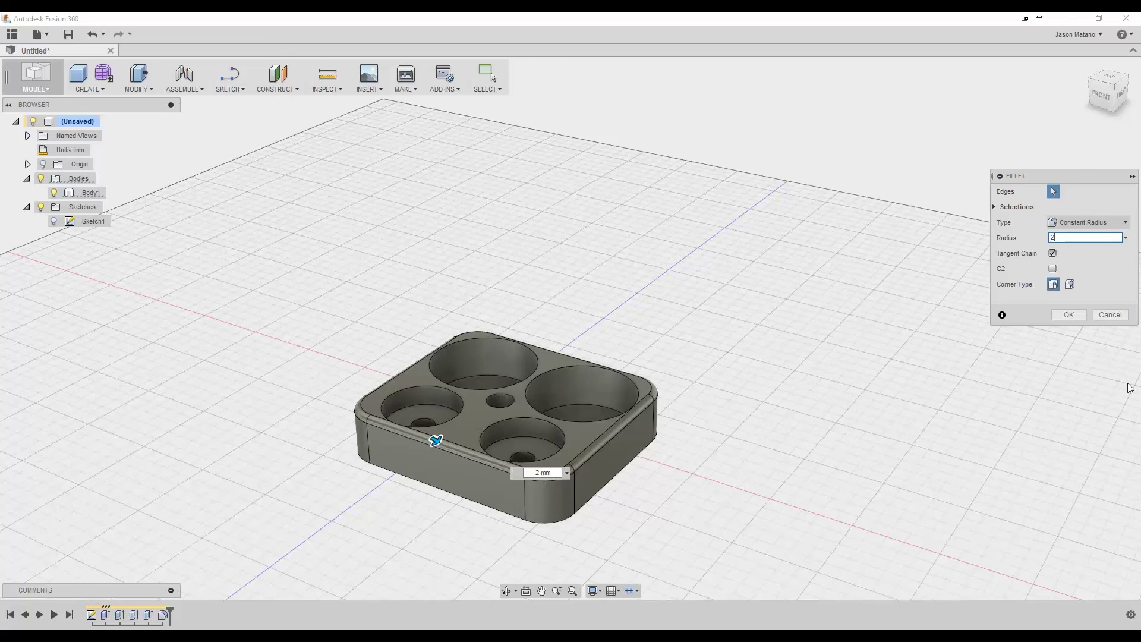
left_click(1110, 315)
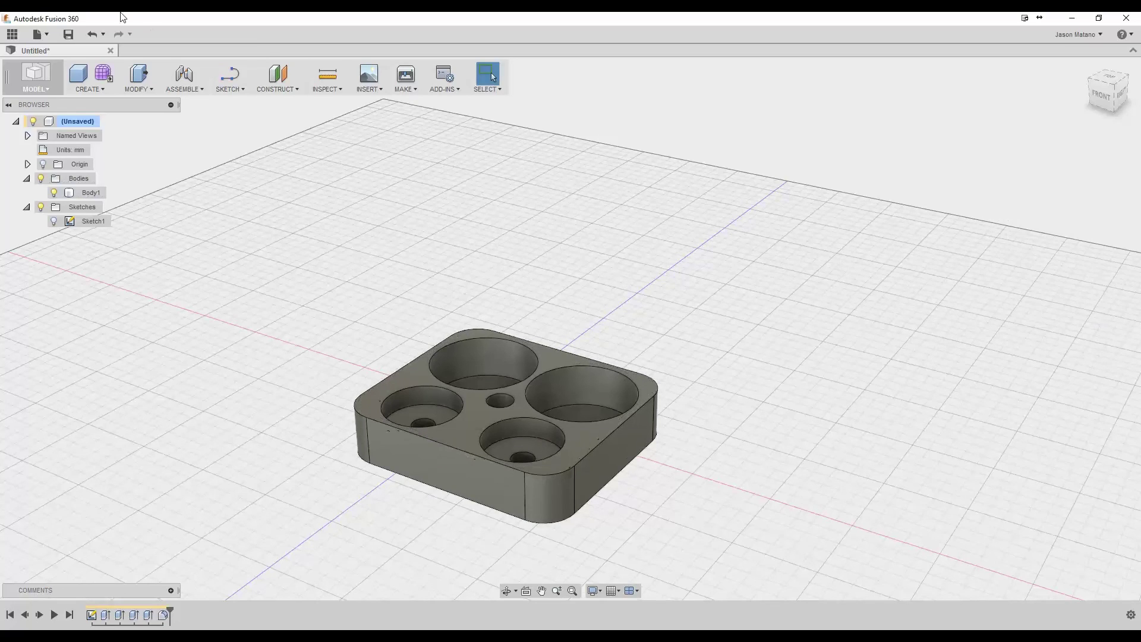
Step: Start an equal-distance Chamfer on the block's outer top edge with a 2 mm distance and examine the bevel
left_click(136, 89)
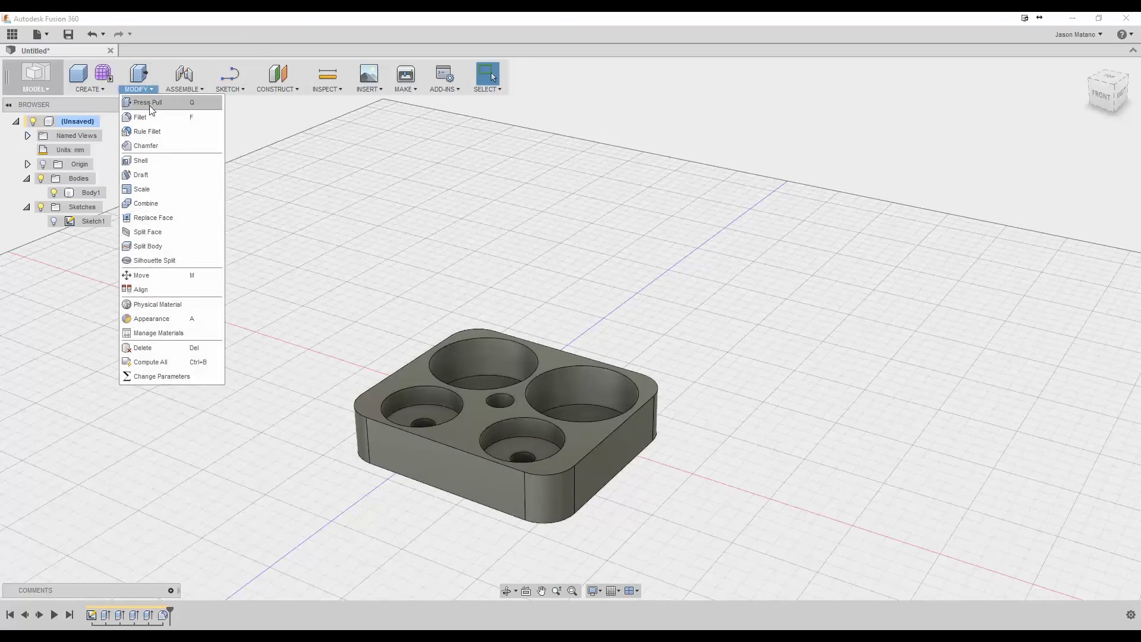
left_click(162, 145)
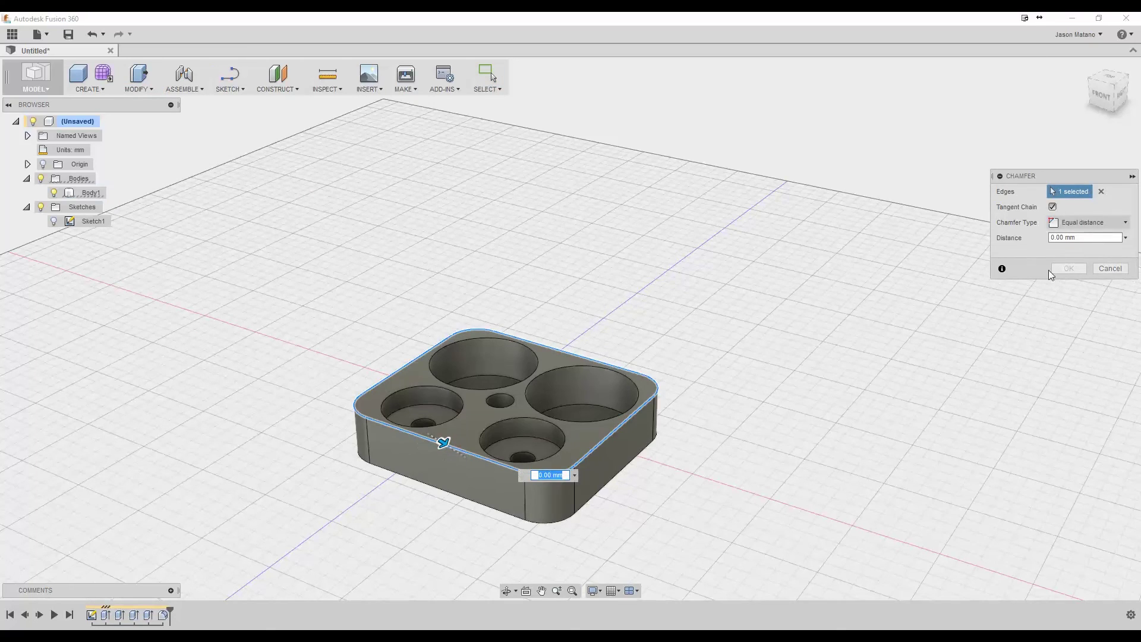
left_click(1064, 238)
type("2")
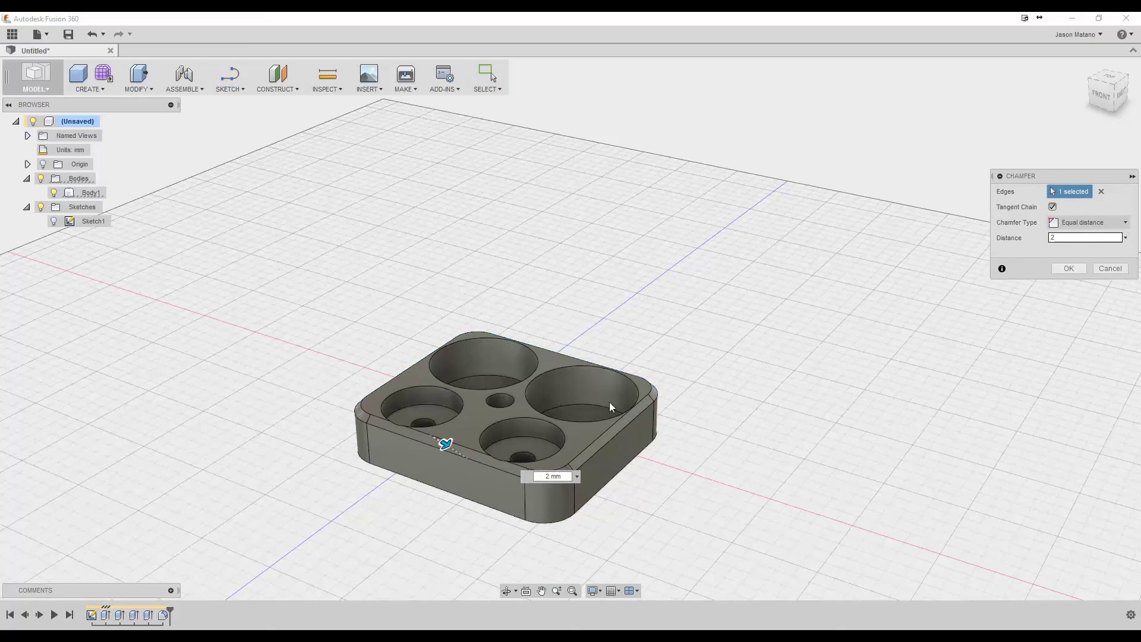
mouse_move(1108, 149)
middle_mouse_down("shift")
mouse_move(1097, 199)
mouse_move(1106, 122)
middle_mouse_up("shift")
mouse_move(428, 344)
middle_mouse_down("shift")
mouse_move(505, 323)
mouse_move(431, 296)
mouse_move(377, 327)
mouse_move(378, 352)
mouse_move(565, 280)
mouse_move(770, 269)
middle_mouse_up("shift")
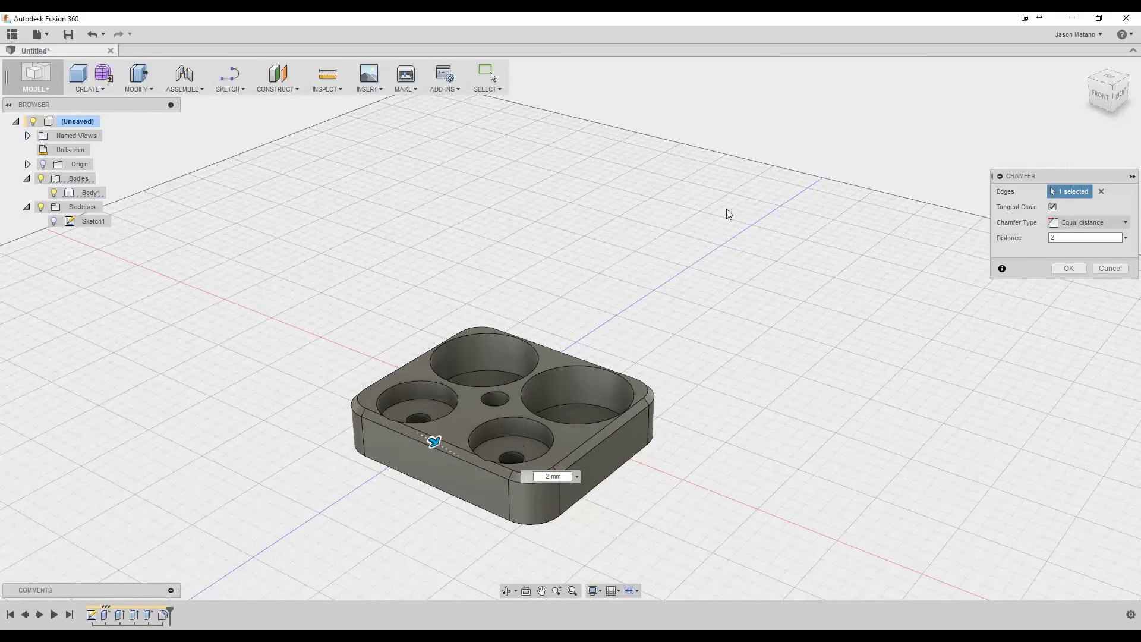
middle_click_drag(1103, 90, 1107, 76, "shift")
middle_click_drag(492, 507, 376, 365, "shift")
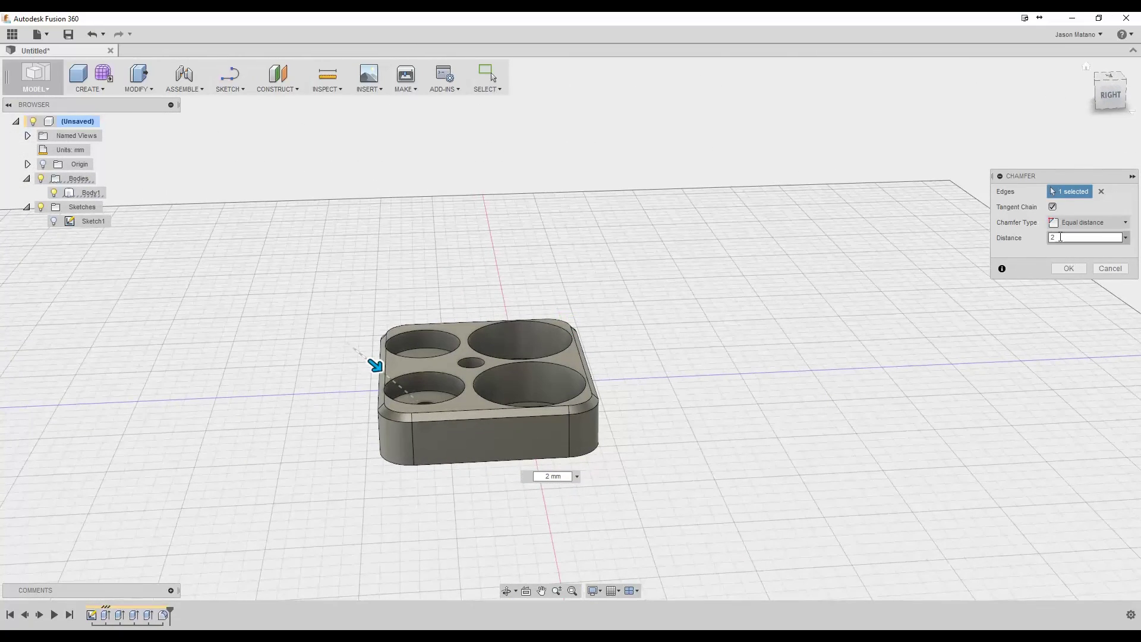
Step: Set the chamfer distance to 1 mm and apply it to the outer top edge
type("1")
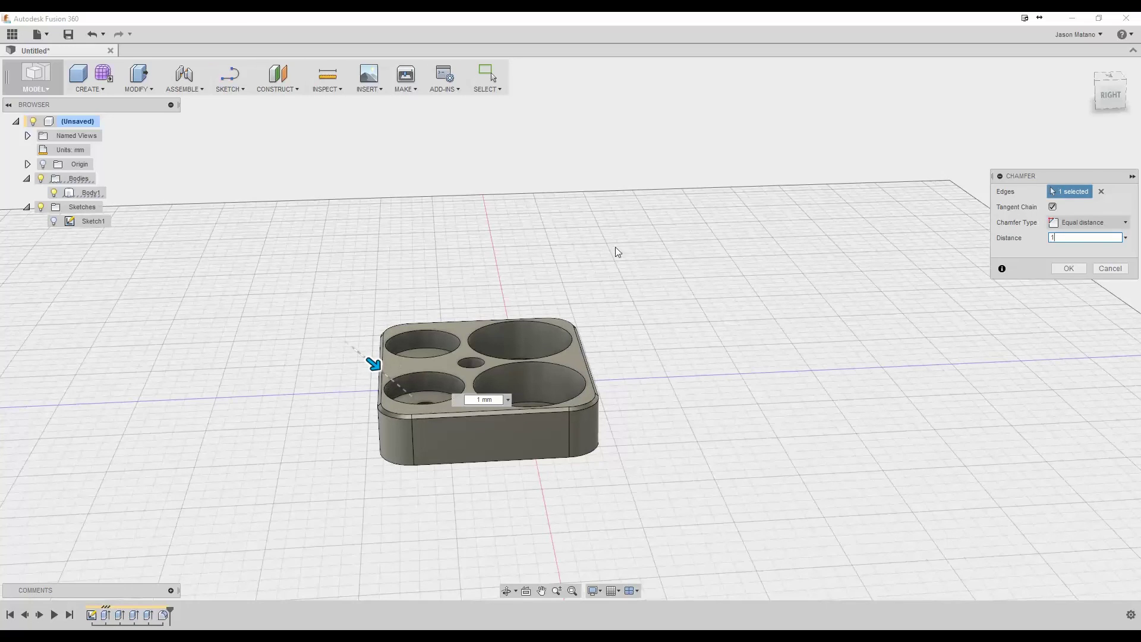
left_click(1068, 269)
left_click(1102, 95)
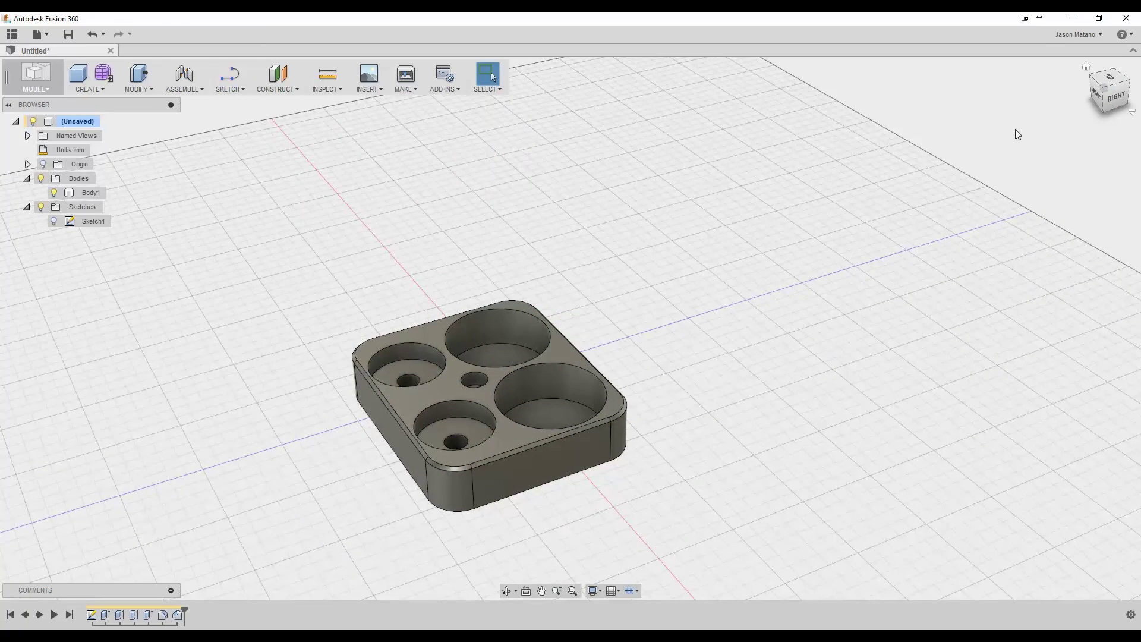
Step: Select the top rim edges of the four circular pockets and the small center hole
left_click(138, 90)
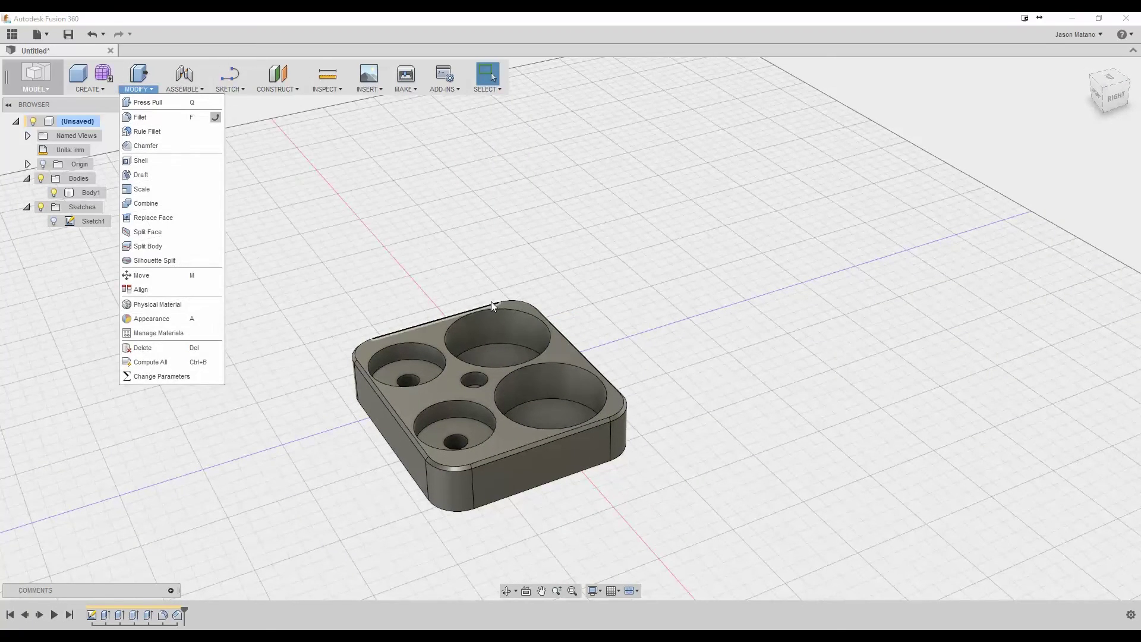
left_click(504, 310)
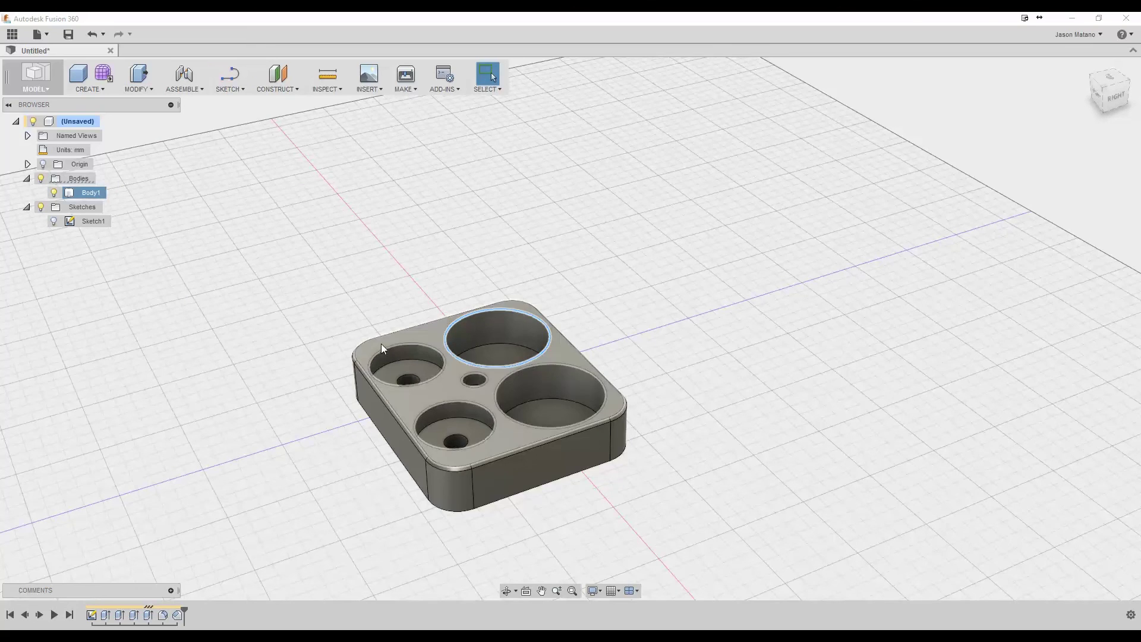
mouse_move(1118, 100)
left_mouse_down()
mouse_move(1125, 113)
mouse_move(984, 169)
left_mouse_up()
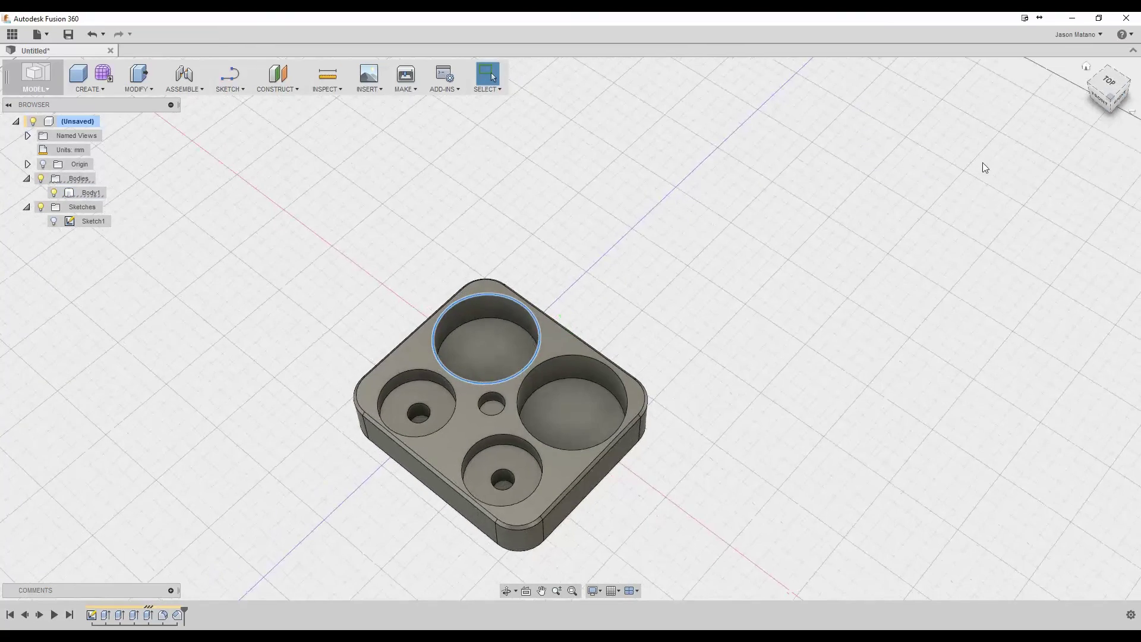
left_click(564, 357)
left_click(508, 435)
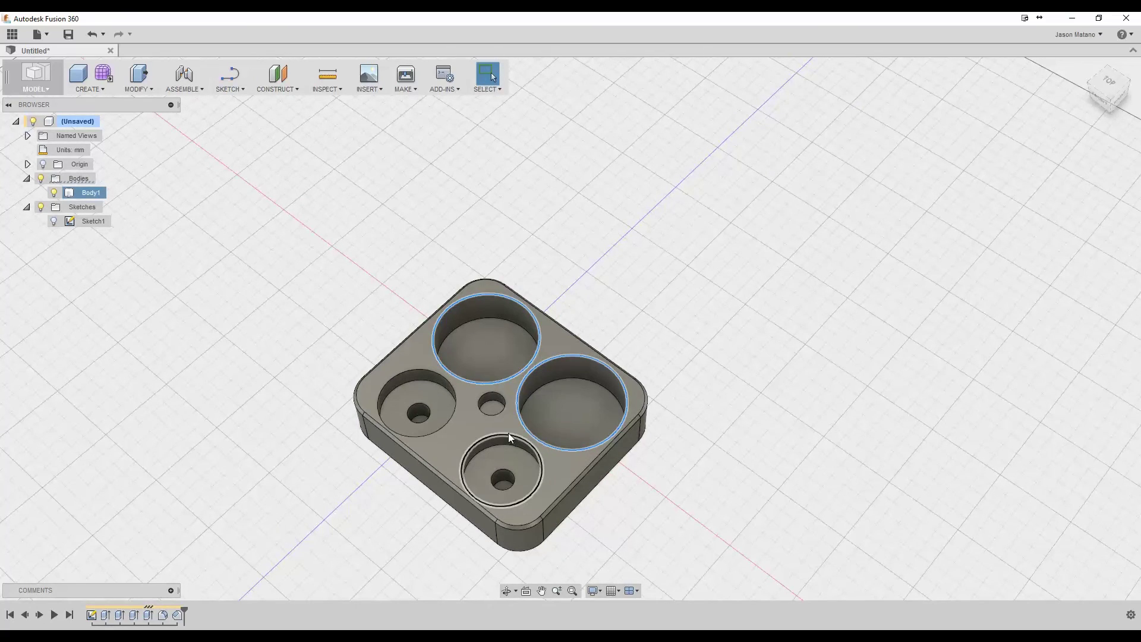
left_click(506, 403)
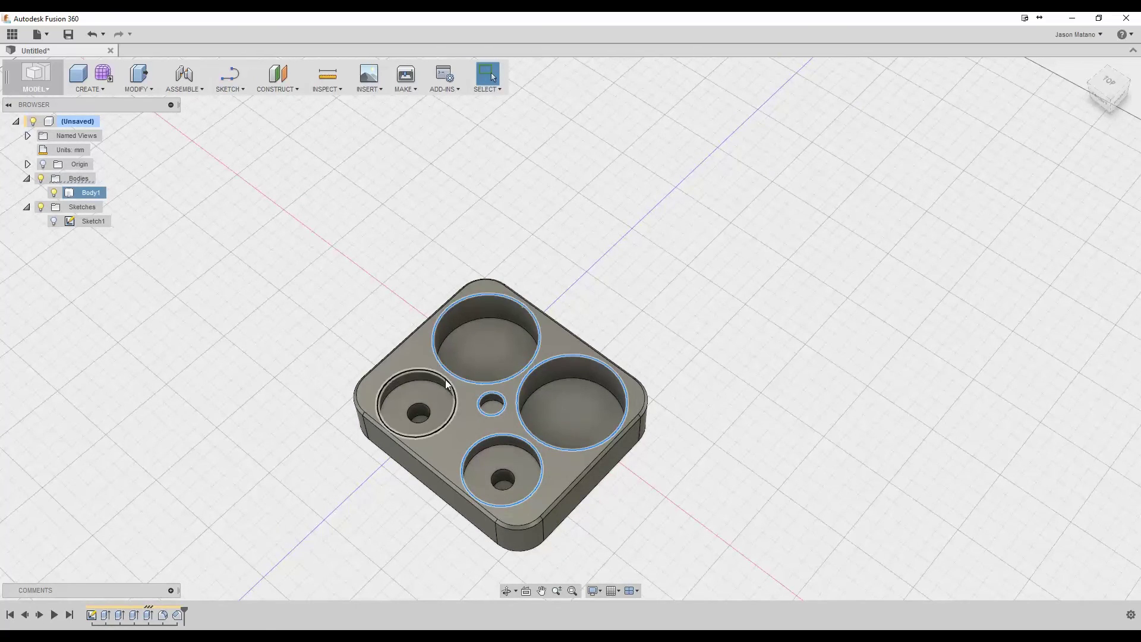
left_click(438, 381)
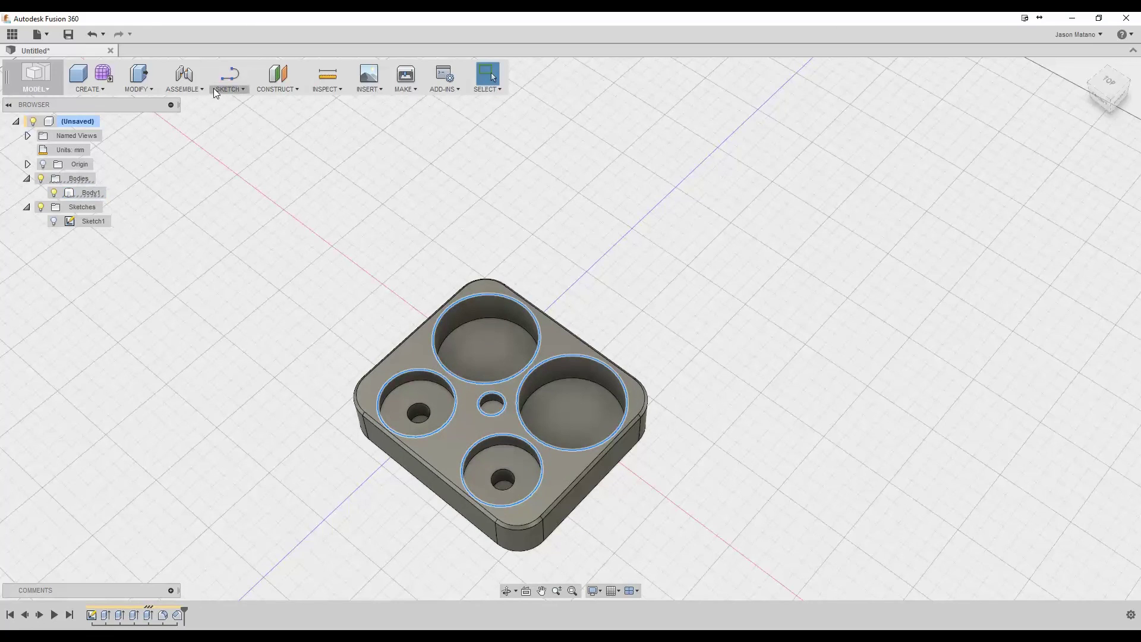
Step: Apply a constant-radius Fillet of 1 mm to the five selected pocket and hole rims
left_click(138, 89)
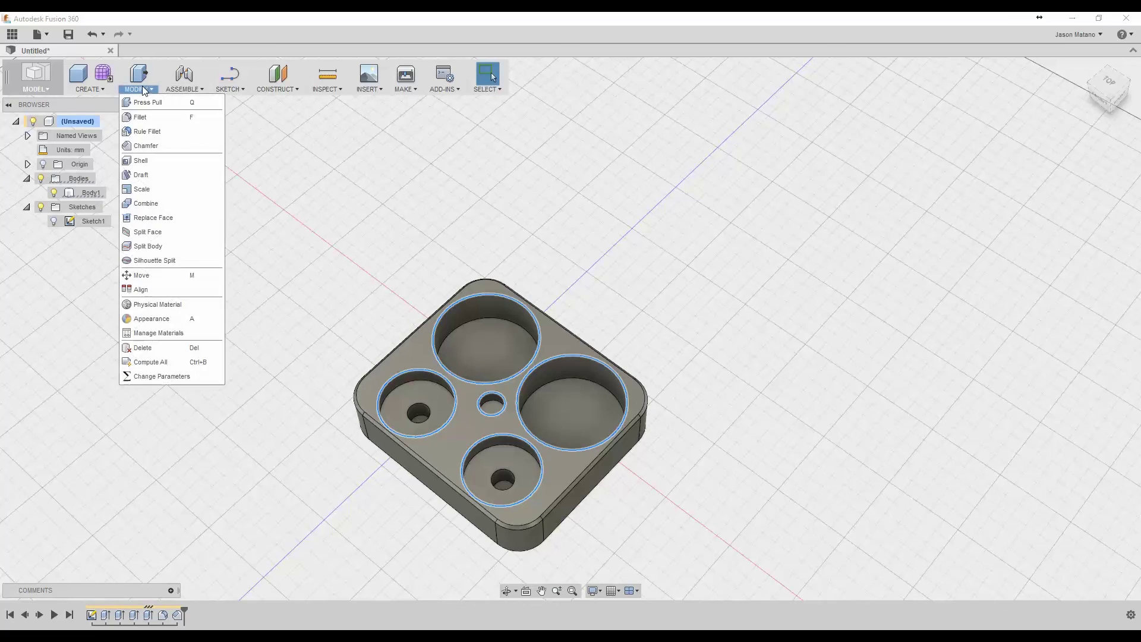
left_click(144, 118)
key("BackSpace")
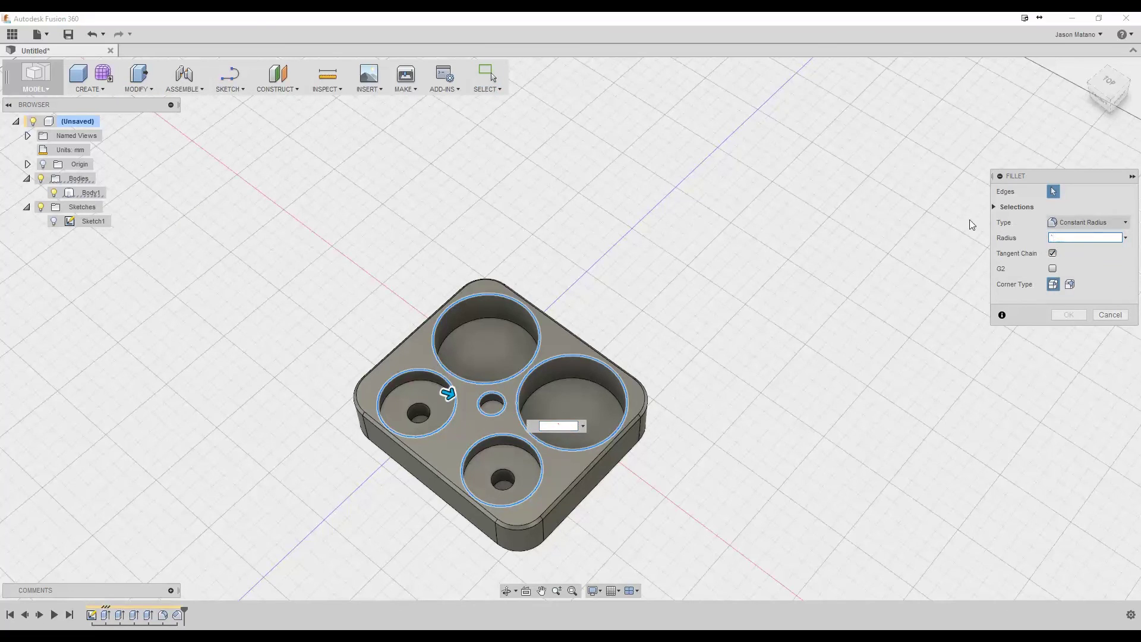
type("1")
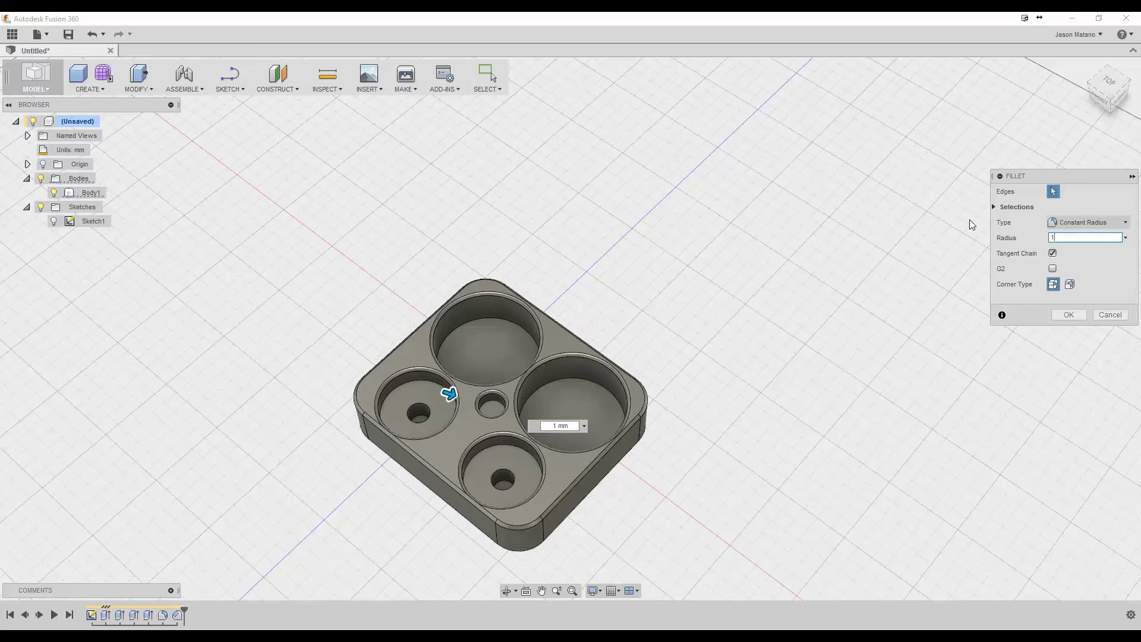
mouse_move(1099, 91)
left_mouse_down()
mouse_move(1118, 83)
mouse_move(945, 173)
left_mouse_up()
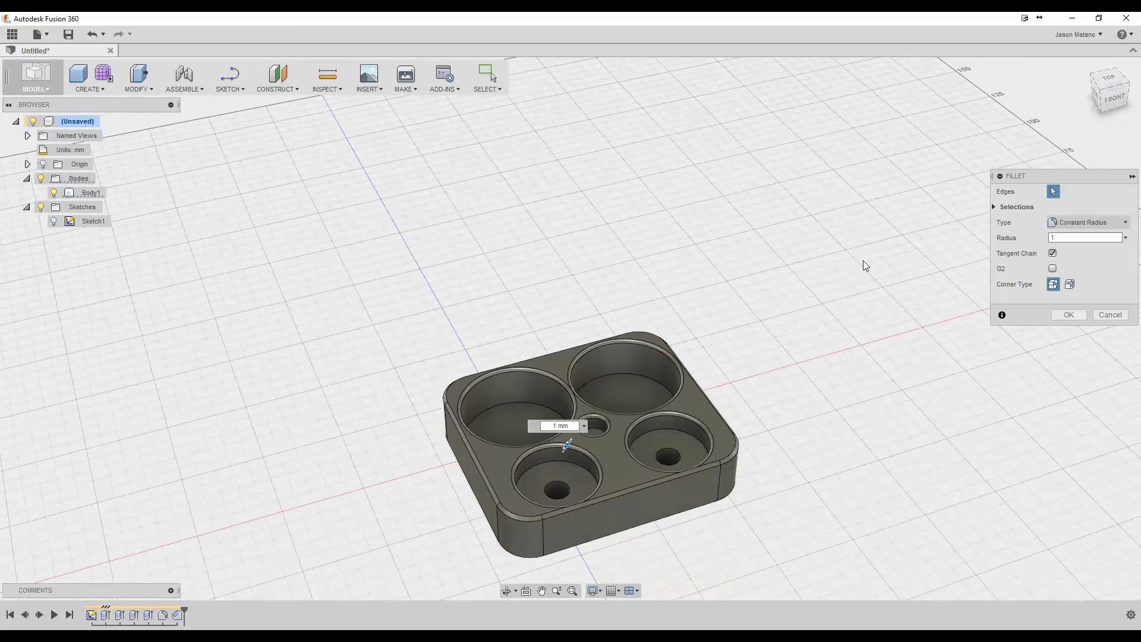
scroll(630, 372, "up", 10)
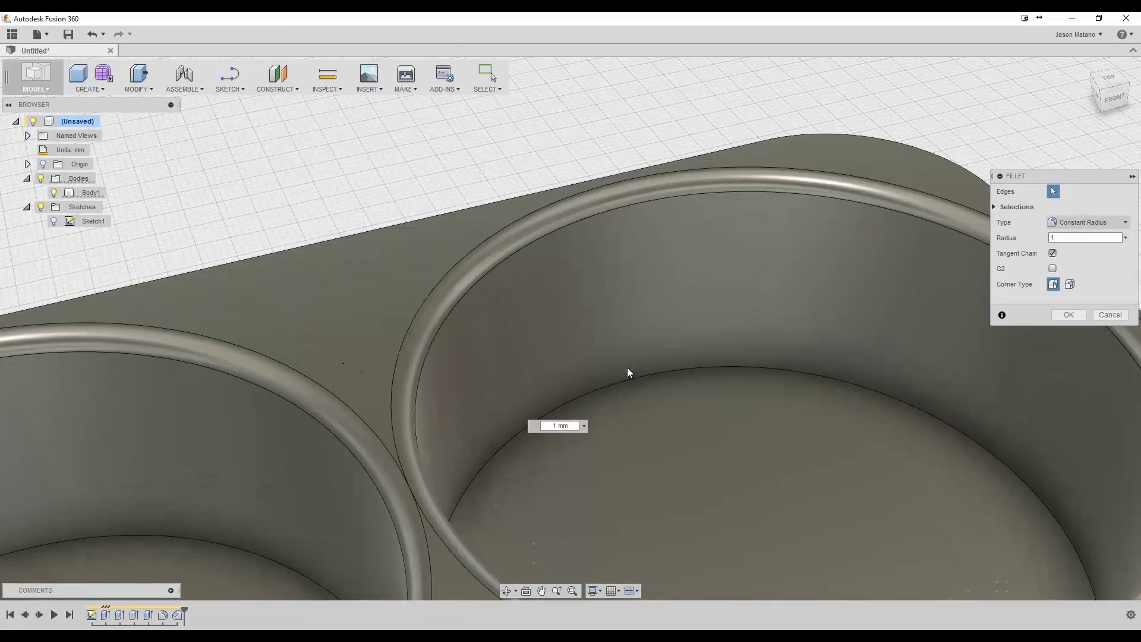
scroll(627, 369, "up", 2)
scroll(618, 357, "down", 8)
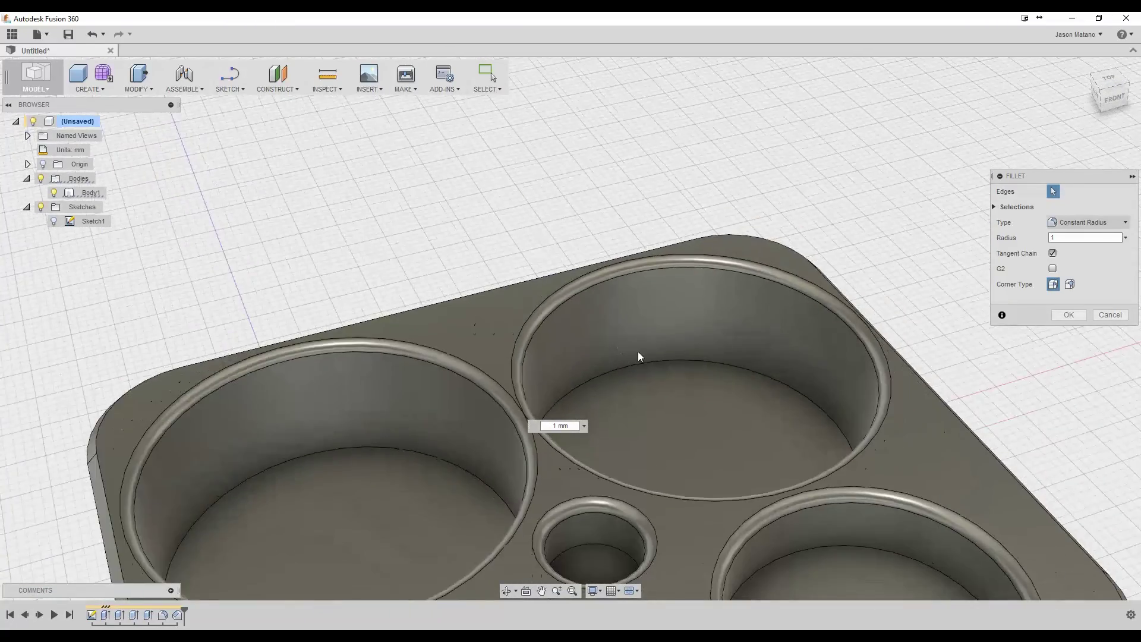
scroll(640, 355, "up", 3)
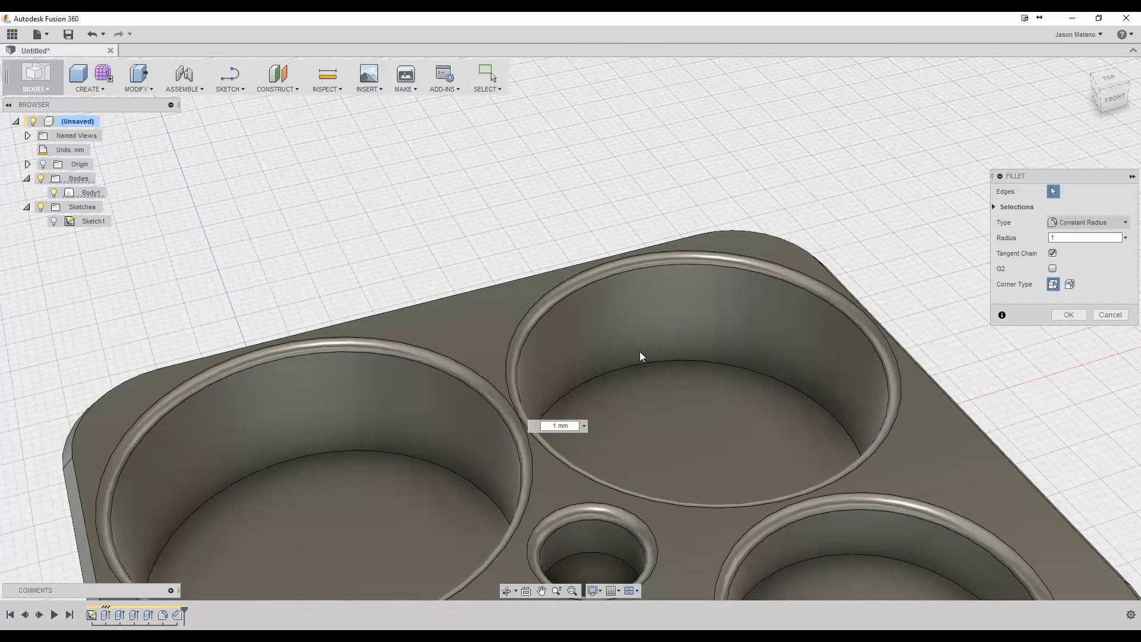
scroll(650, 355, "down", 7)
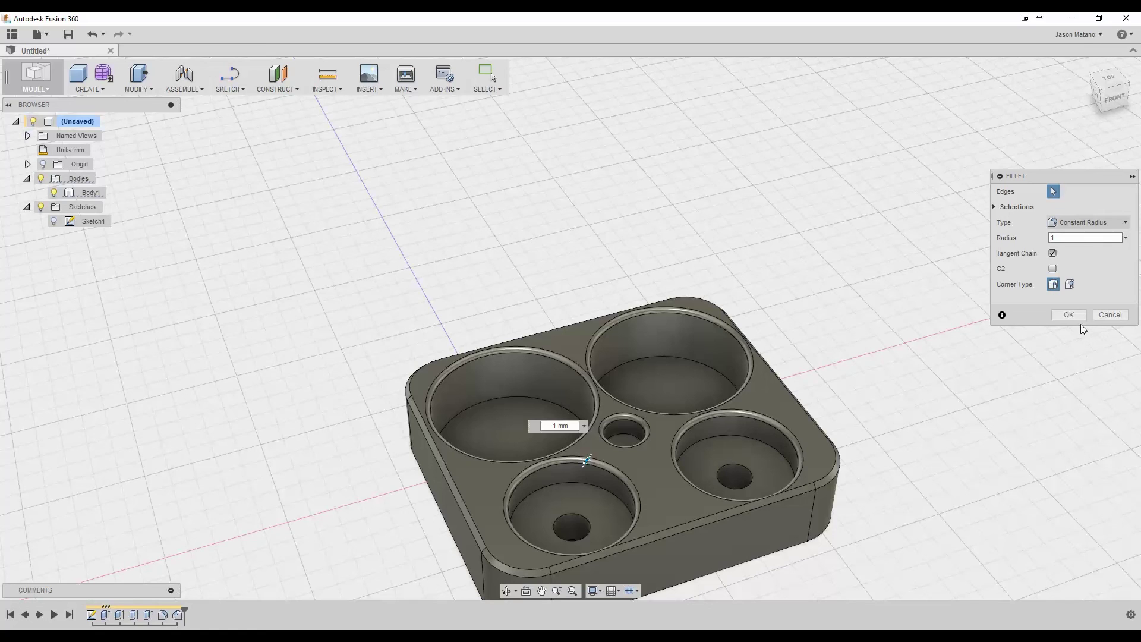
left_click(1068, 314)
Step: Start a sketch text on the block's flat front face and place its insertion point in the face's lower left area
mouse_move(1121, 101)
left_mouse_down()
mouse_move(1103, 95)
mouse_move(1040, 119)
mouse_move(1064, 84)
mouse_move(1107, 99)
mouse_move(1028, 119)
mouse_move(971, 108)
mouse_move(1027, 105)
mouse_move(1104, 45)
mouse_move(1126, 54)
mouse_move(1107, 120)
mouse_move(1119, 106)
mouse_move(1100, 107)
left_mouse_up()
left_click(1104, 95)
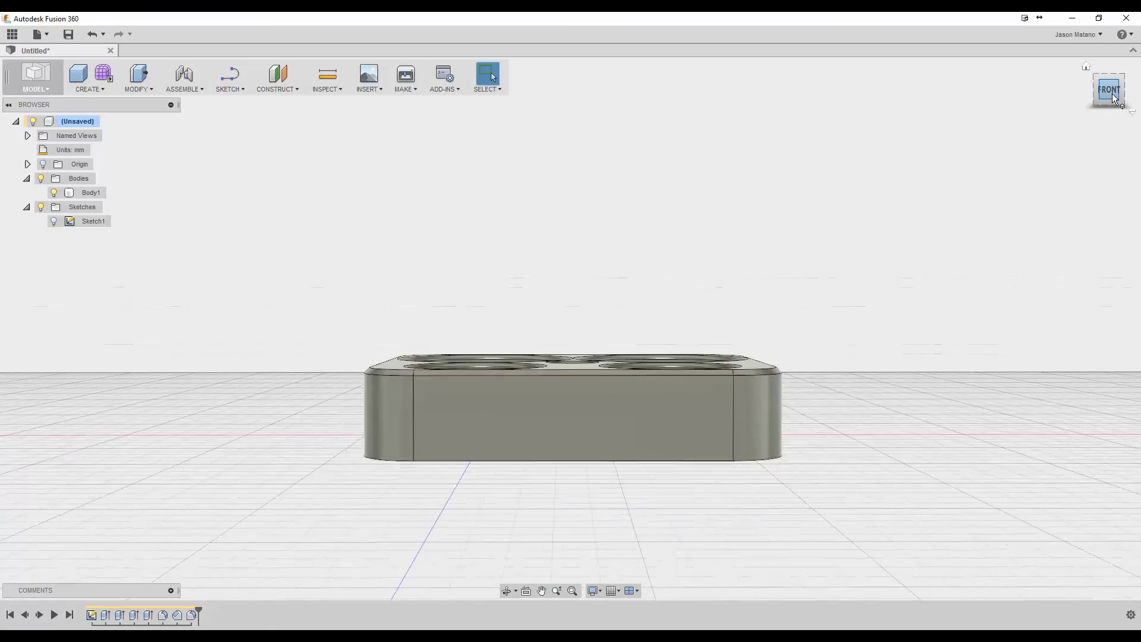
middle_click_drag(1104, 89, 1099, 194)
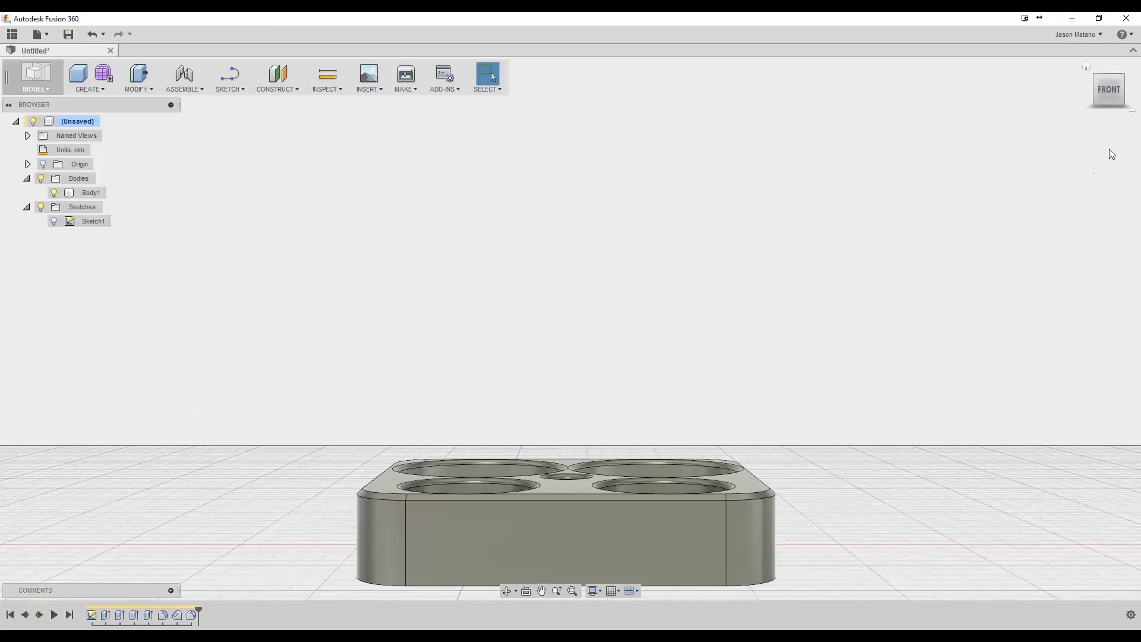
left_click_drag(1112, 94, 1118, 103)
left_click(1108, 94)
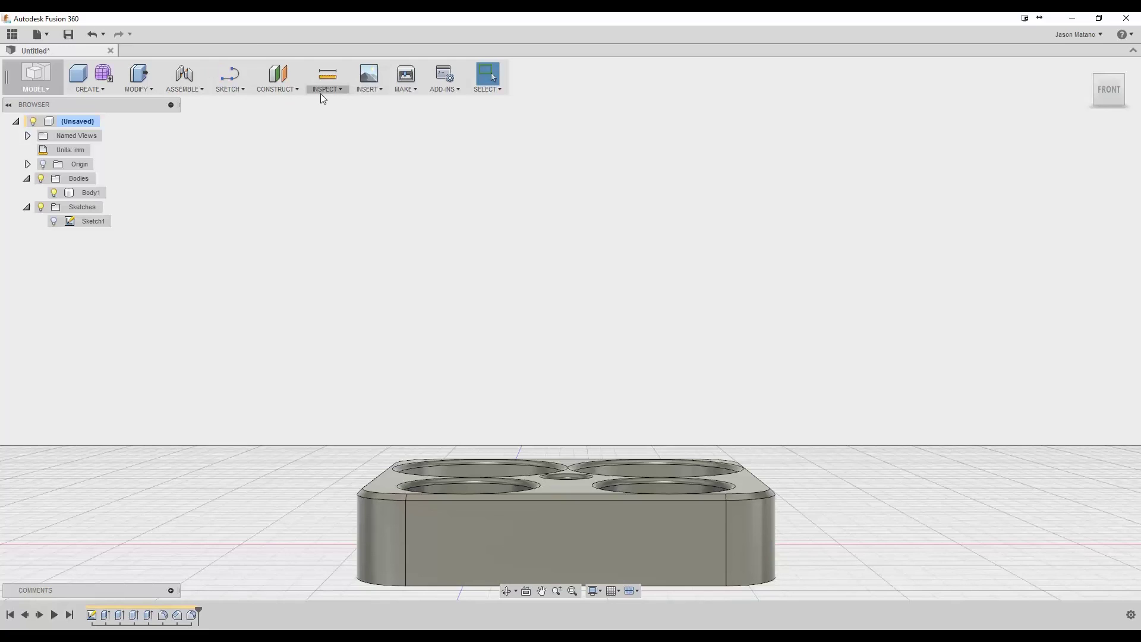
left_click(233, 90)
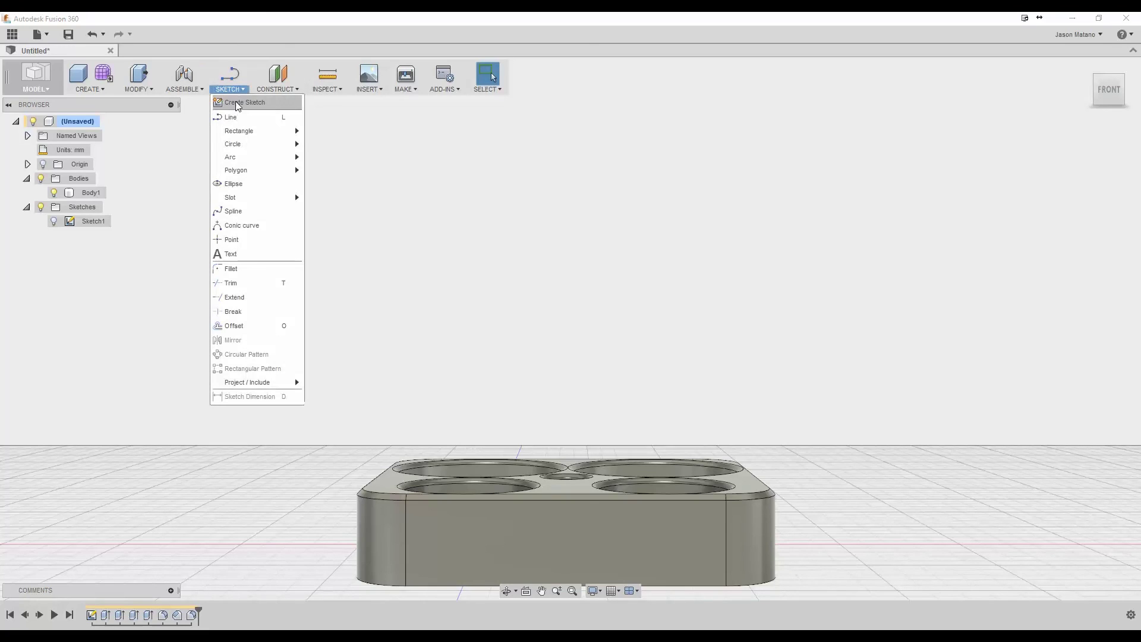
left_click(230, 254)
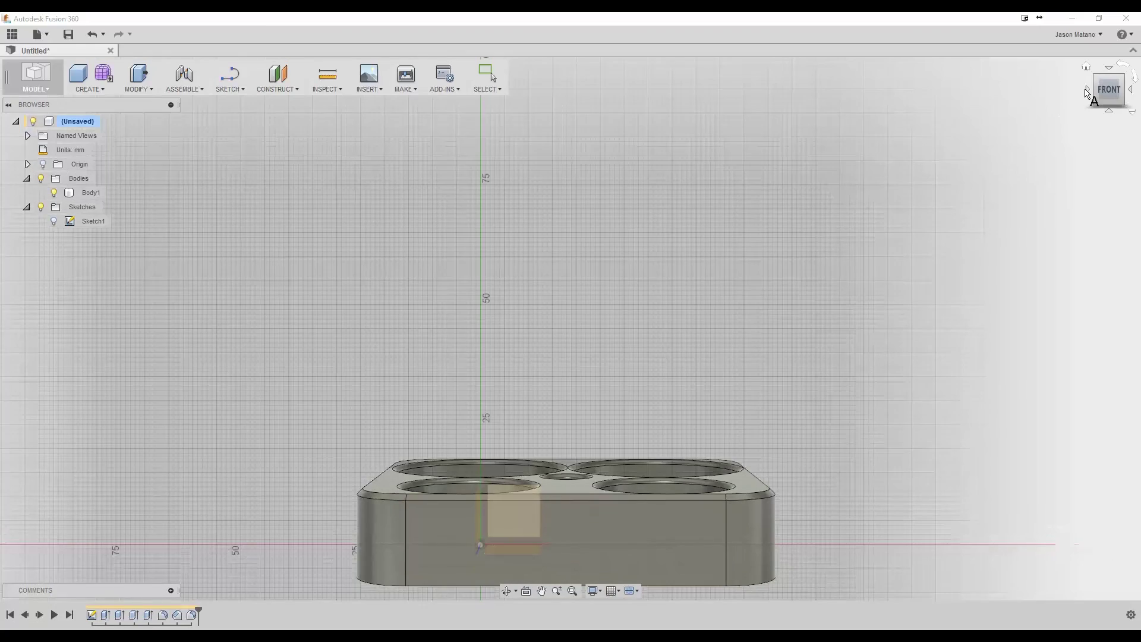
left_click_drag(1109, 93, 1116, 140)
left_click(1110, 98)
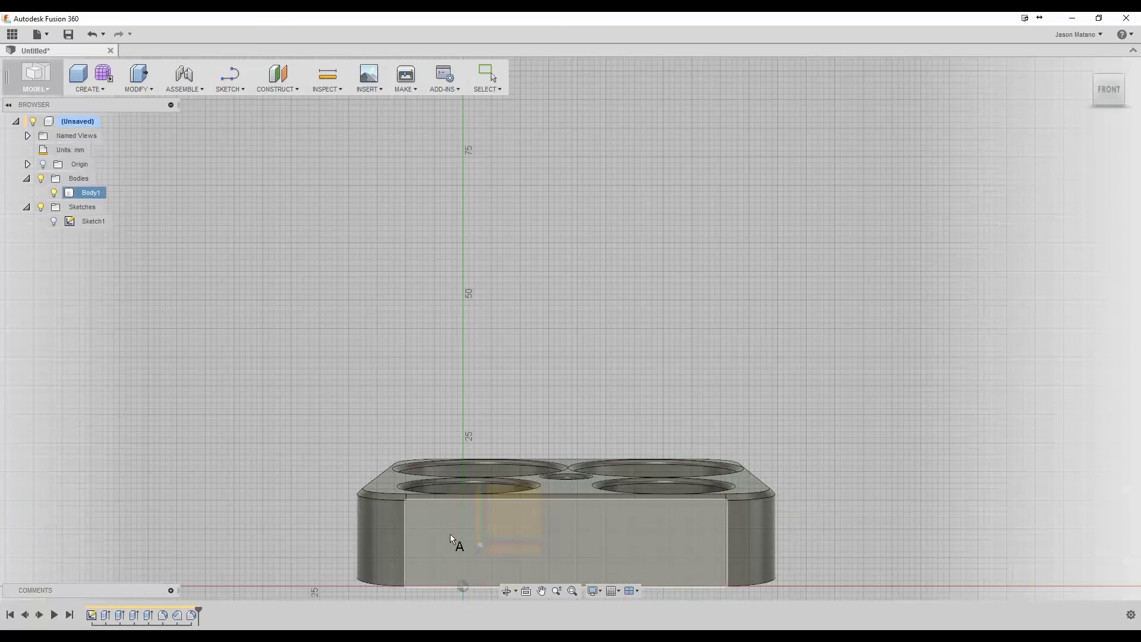
left_click(451, 534)
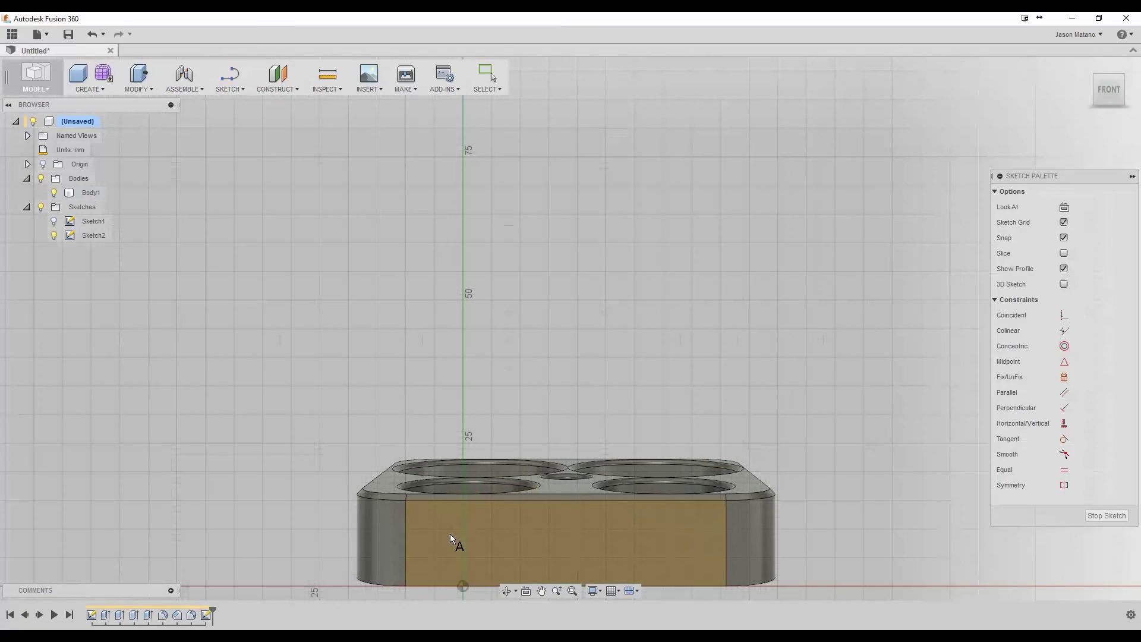
left_click(481, 555)
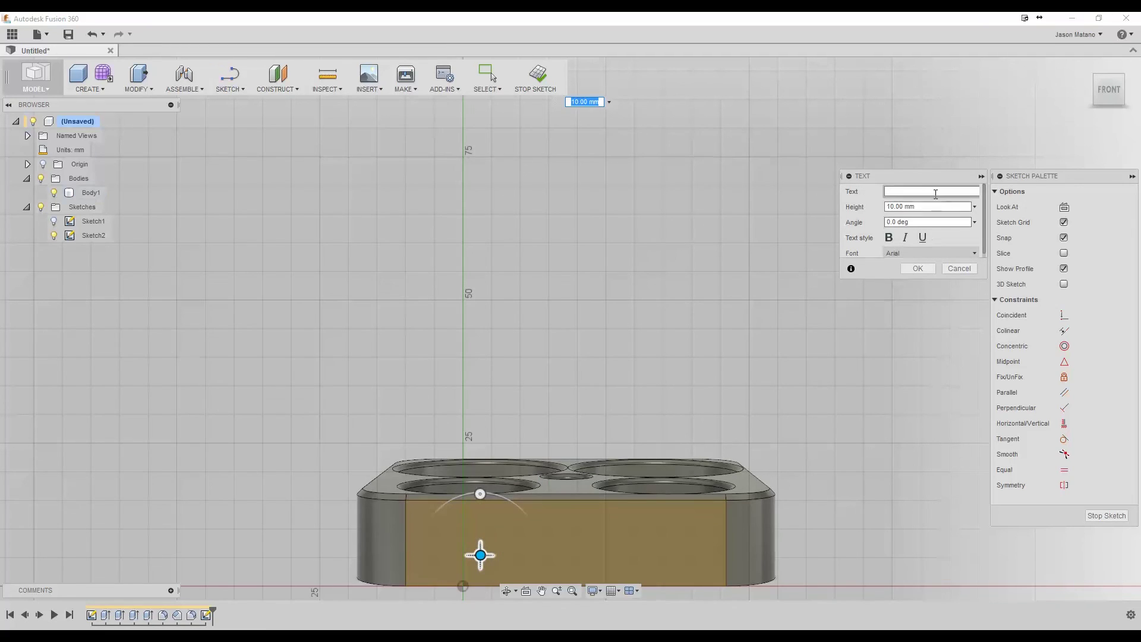
Step: Enter VAPE3D as the sketch text and set its font to Kenyan Coffee Rg
left_click(906, 191)
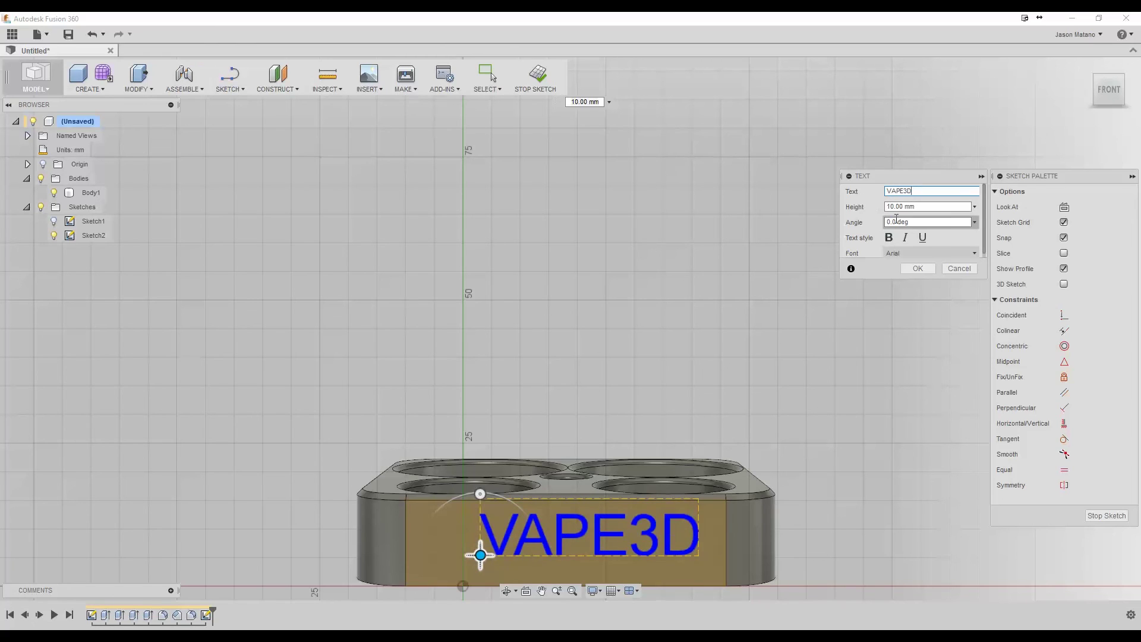
left_click(933, 251)
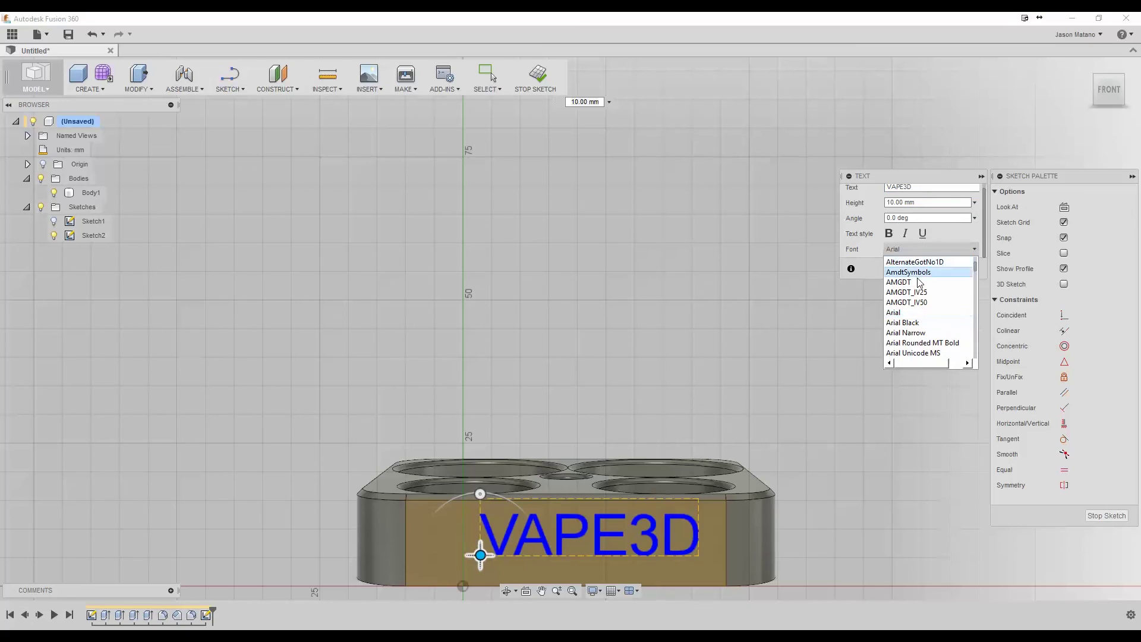
key("i")
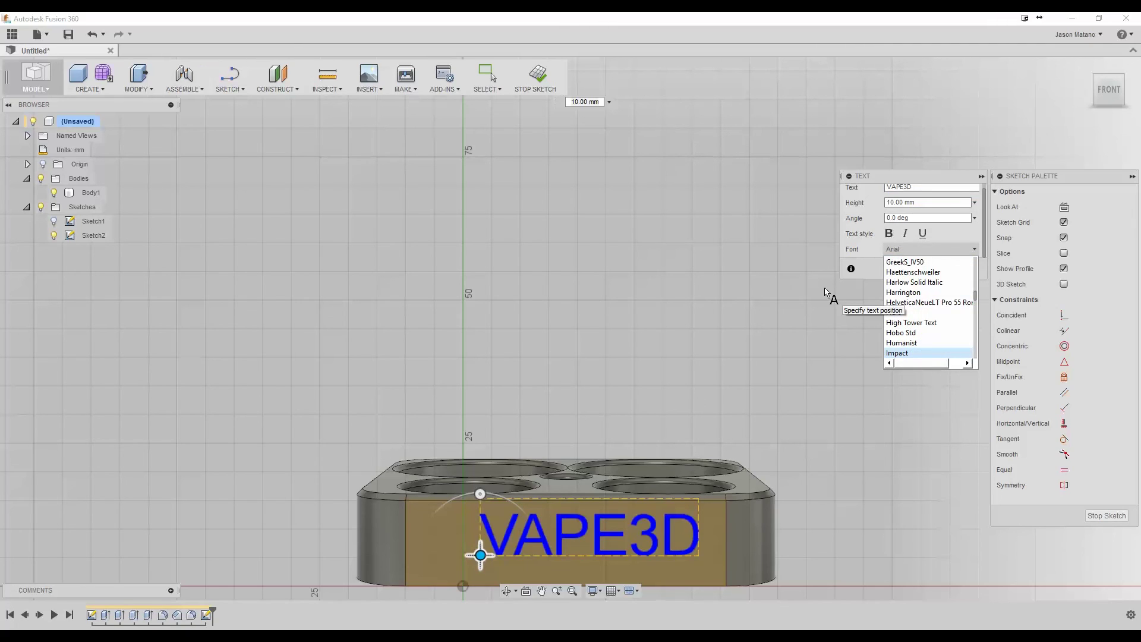
key("k")
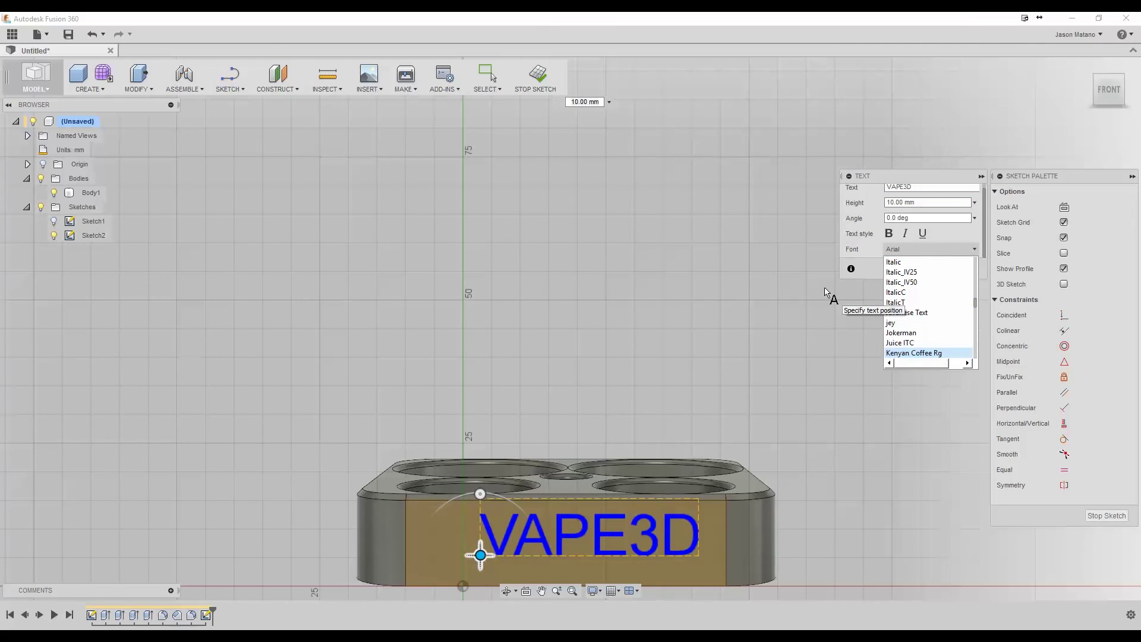
left_click(915, 354)
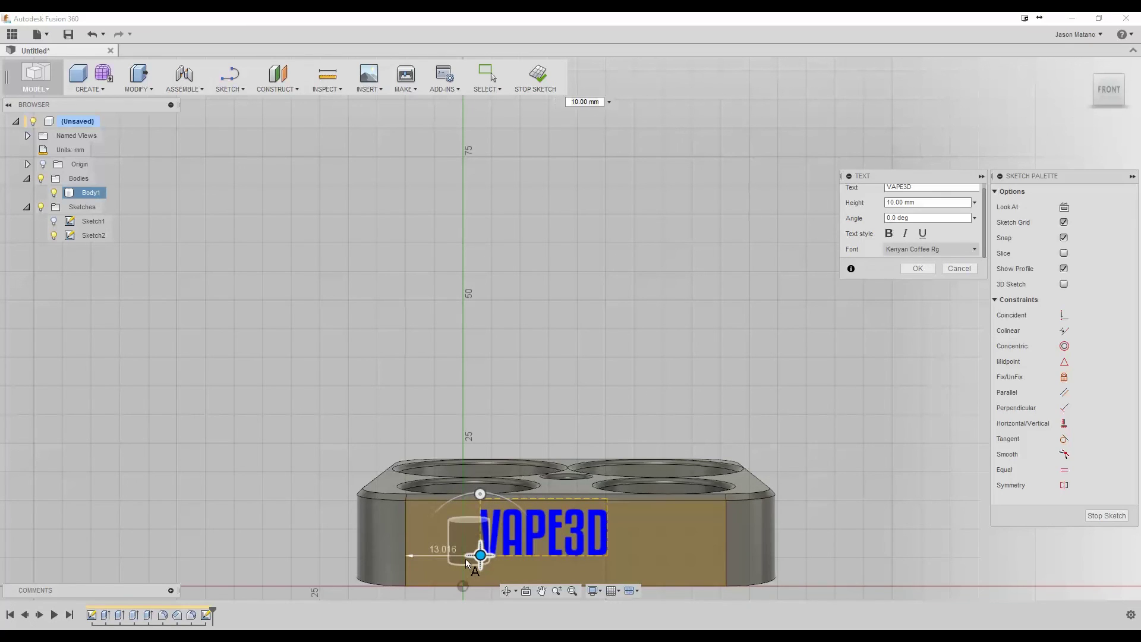
Step: Reposition the VAPE3D text to sit roughly in the middle of the block's front face
left_click_drag(481, 555, 499, 571)
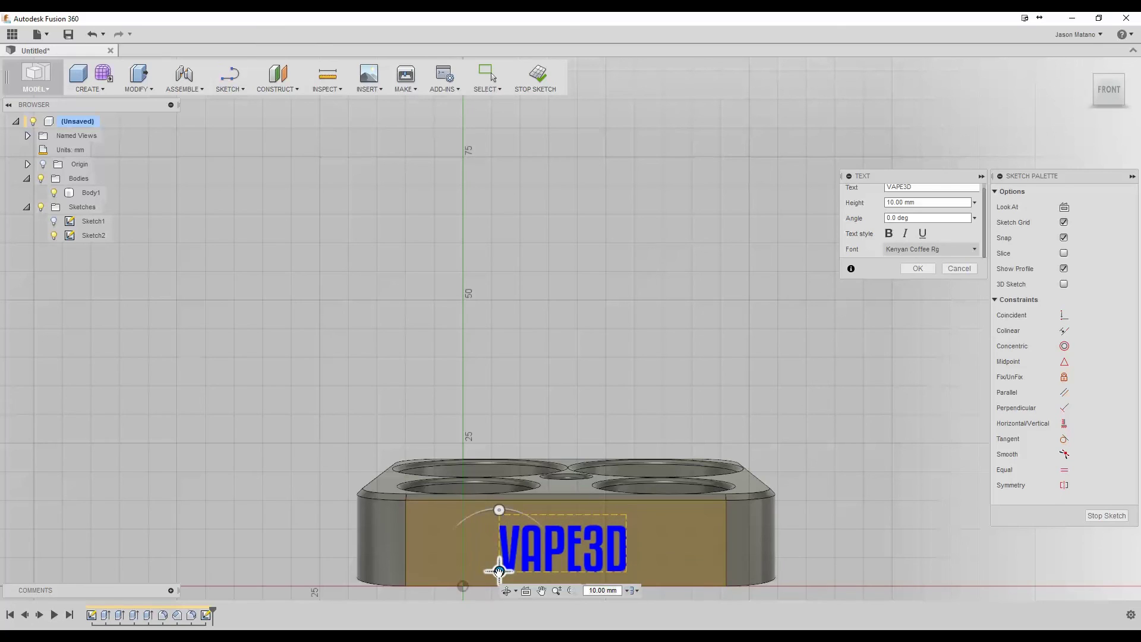
scroll(1103, 90, "down", 3)
middle_click_drag(693, 255, 623, 264)
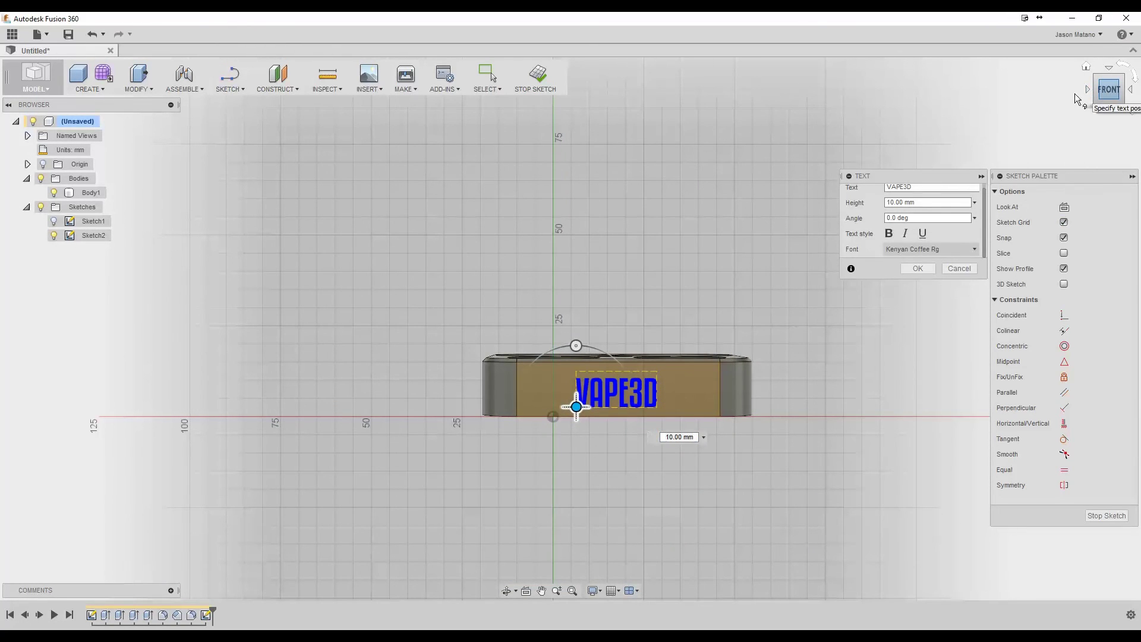
mouse_move(576, 406)
left_mouse_down()
mouse_move(566, 406)
mouse_move(583, 397)
mouse_move(576, 406)
left_mouse_up()
Step: Try a 12 mm height and the bold style on the text, then restore 10 mm and regular style
left_click(920, 205)
double_click(920, 206)
type("12")
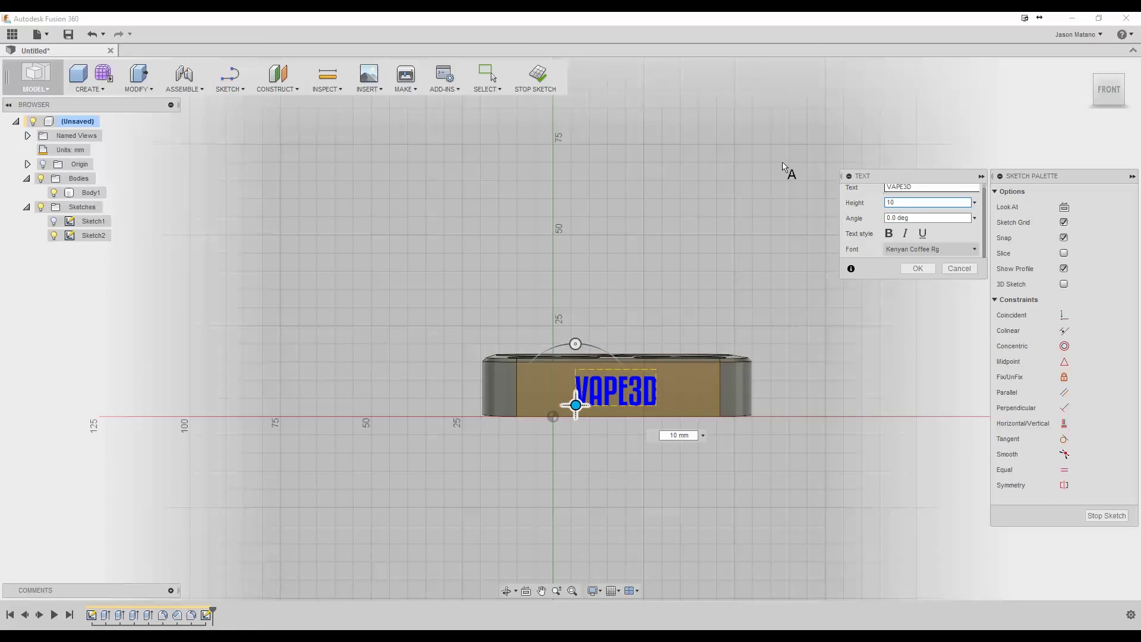
left_click(892, 235)
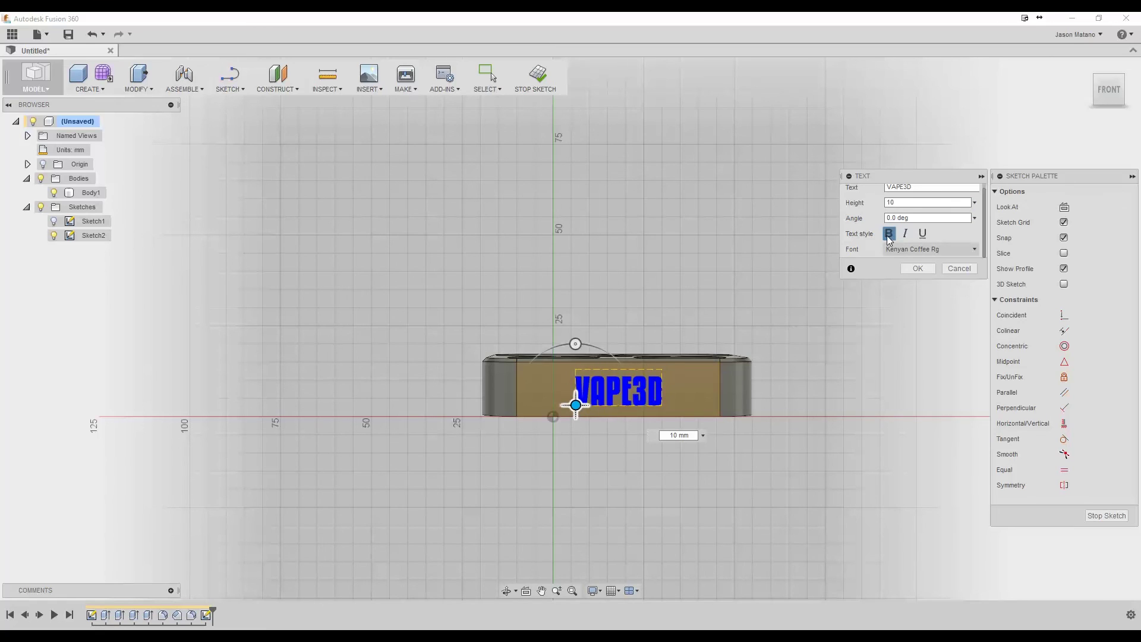
left_click(889, 236)
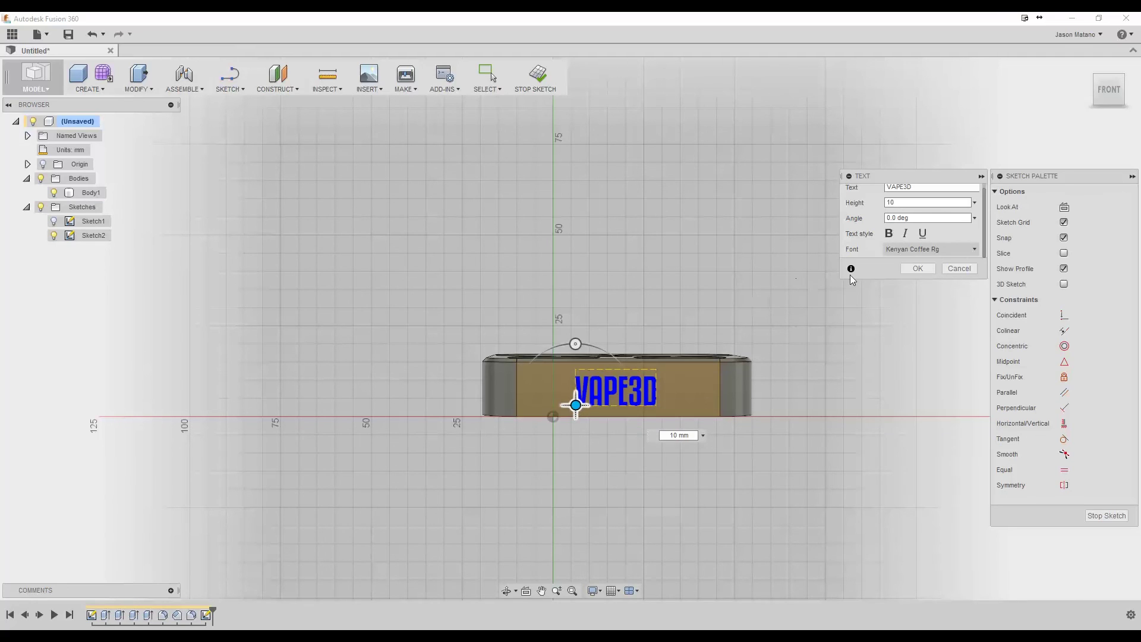
Step: Accept the VAPE3D text and finish the sketch
left_click(918, 269)
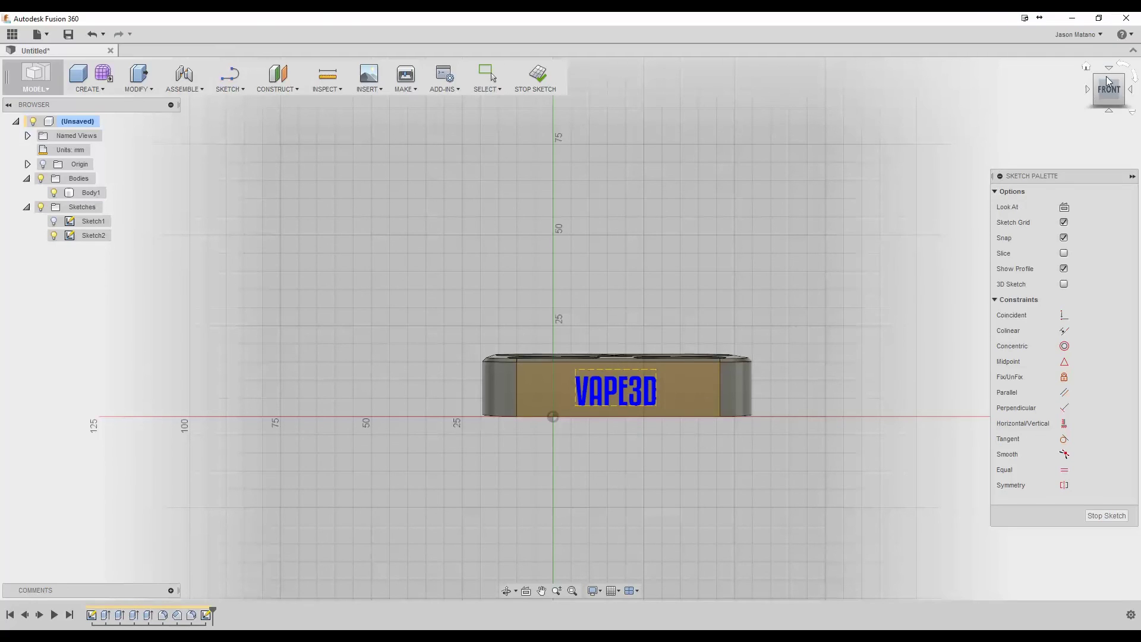
left_click(537, 74)
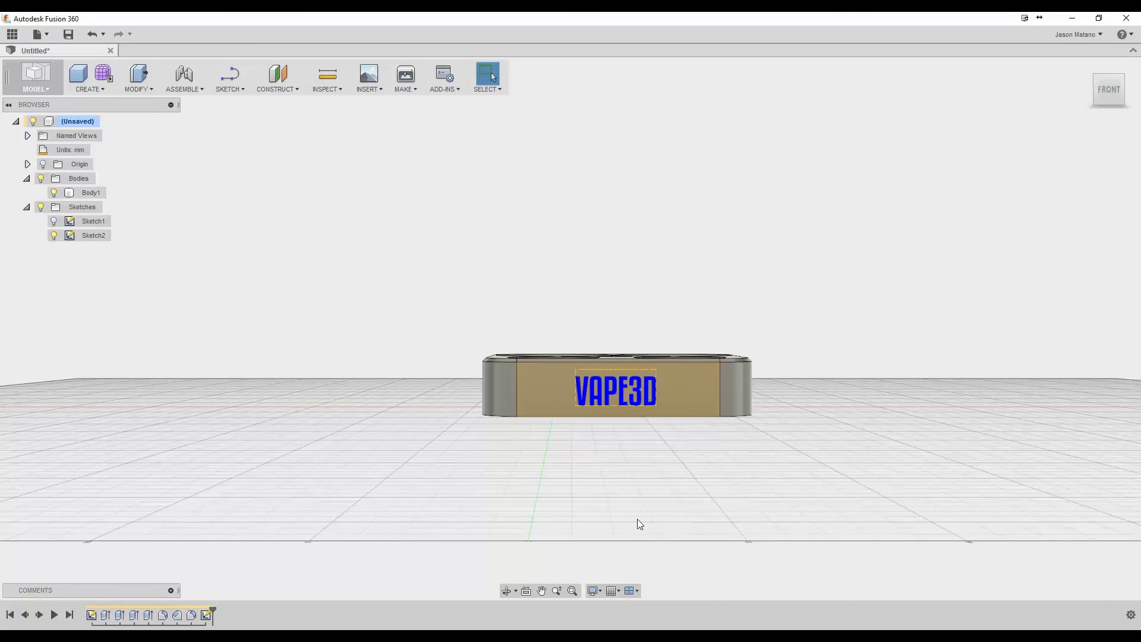
left_click(1086, 66)
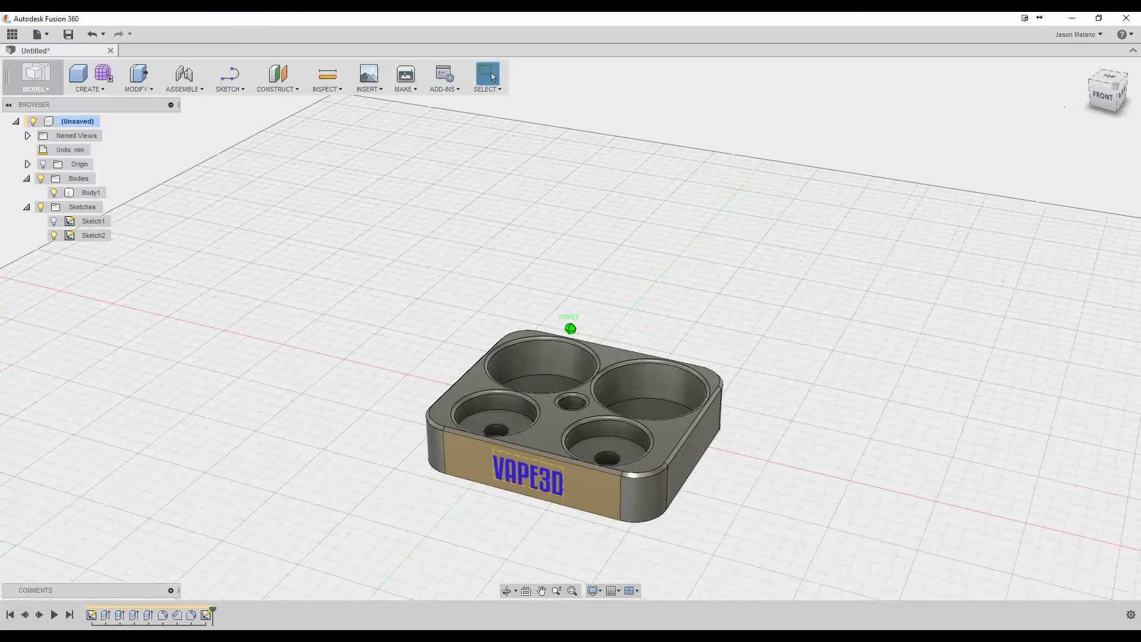
Step: Set up an Extrude of the VAPE3D text profile with a distance of 1 mm
key("e")
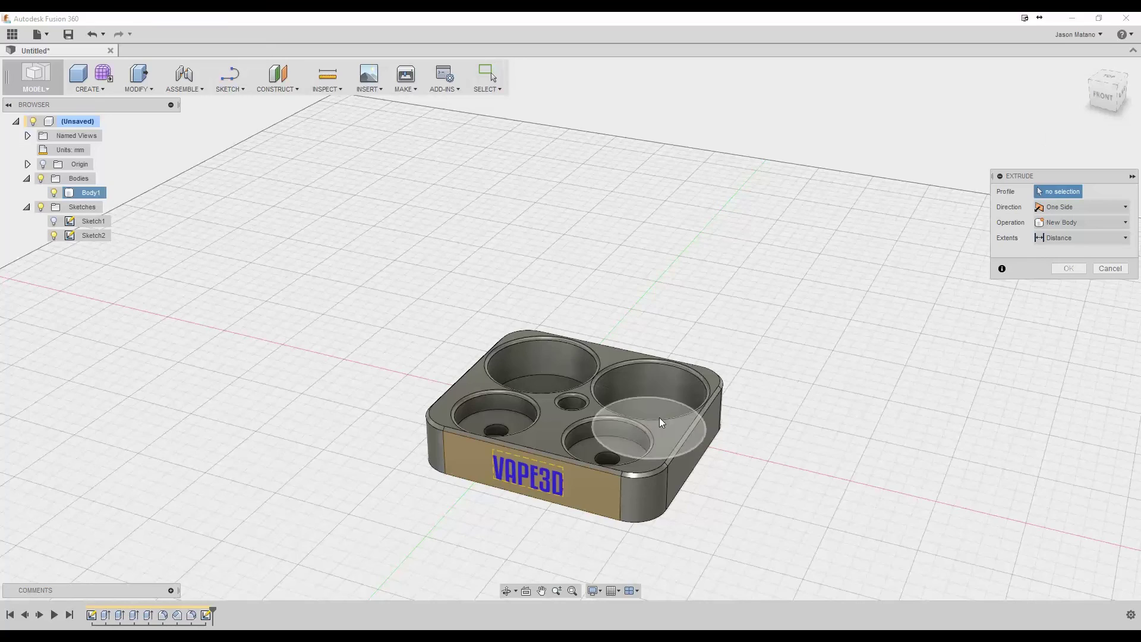
left_click(553, 488)
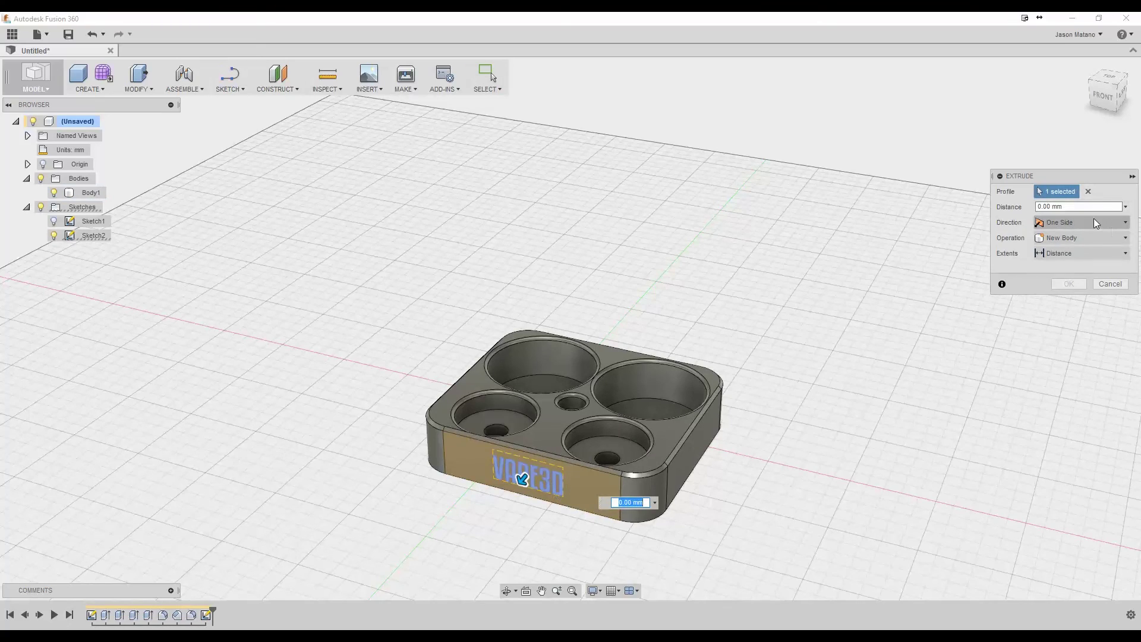
left_click(1073, 206)
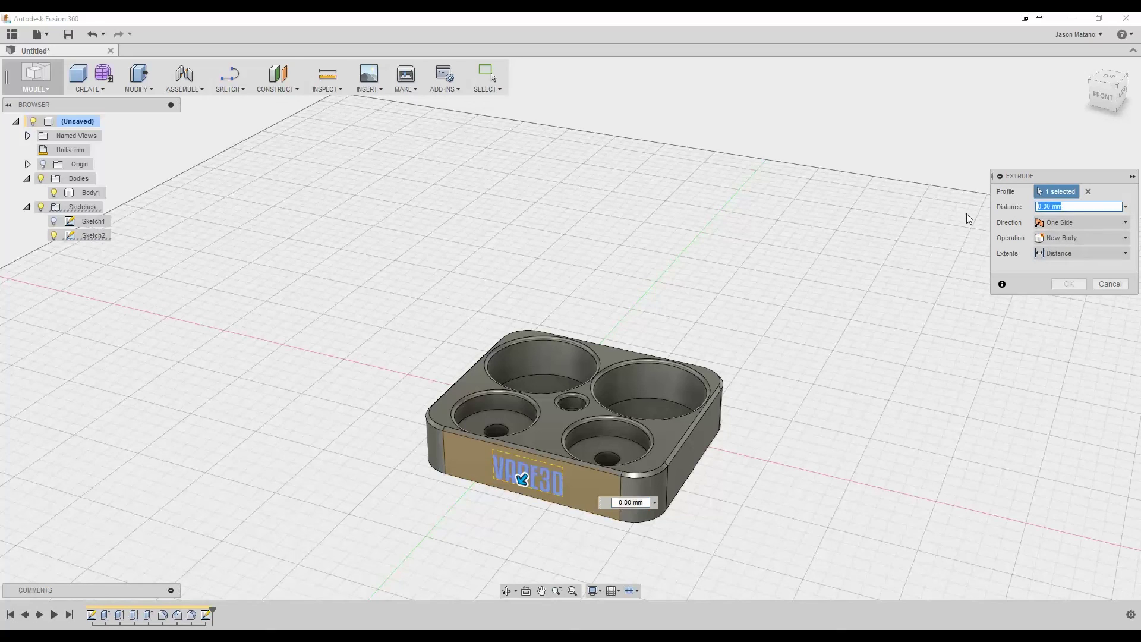
type("1")
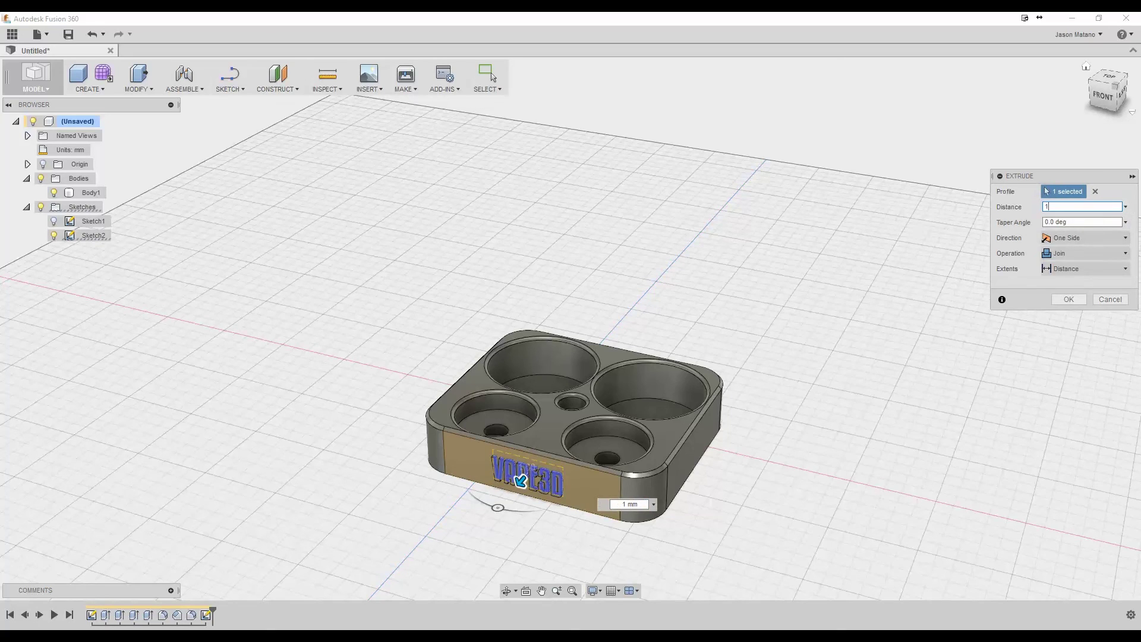
mouse_move(1108, 105)
left_mouse_down()
mouse_move(1062, 131)
mouse_move(1109, 98)
left_mouse_up()
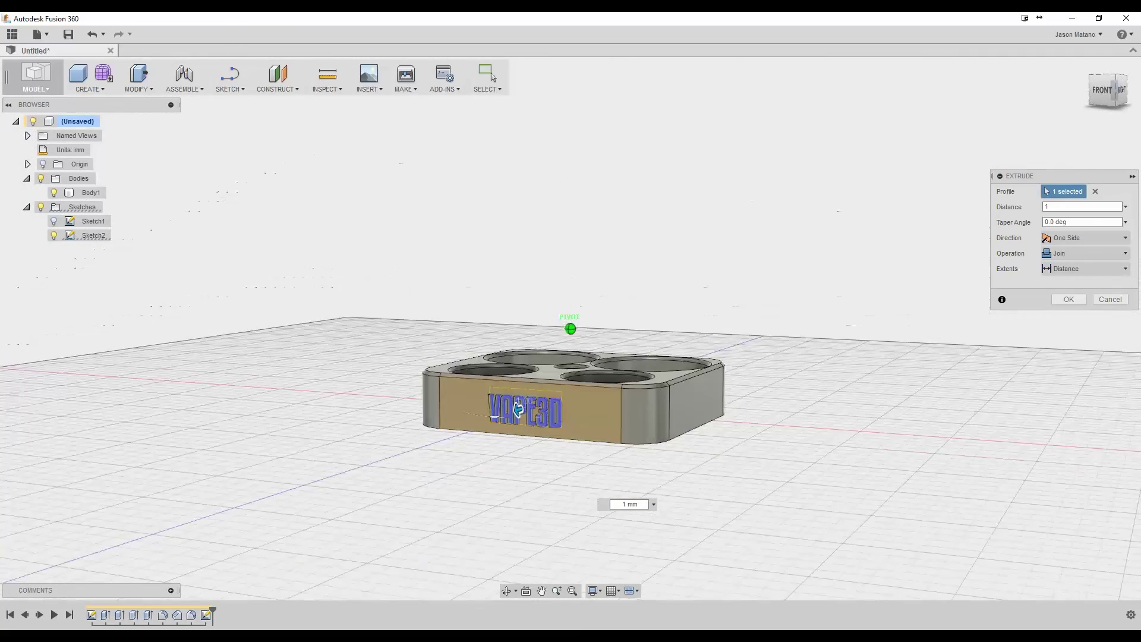
mouse_move(499, 442)
middle_mouse_down("shift")
mouse_move(397, 473)
mouse_move(406, 480)
middle_mouse_up("shift")
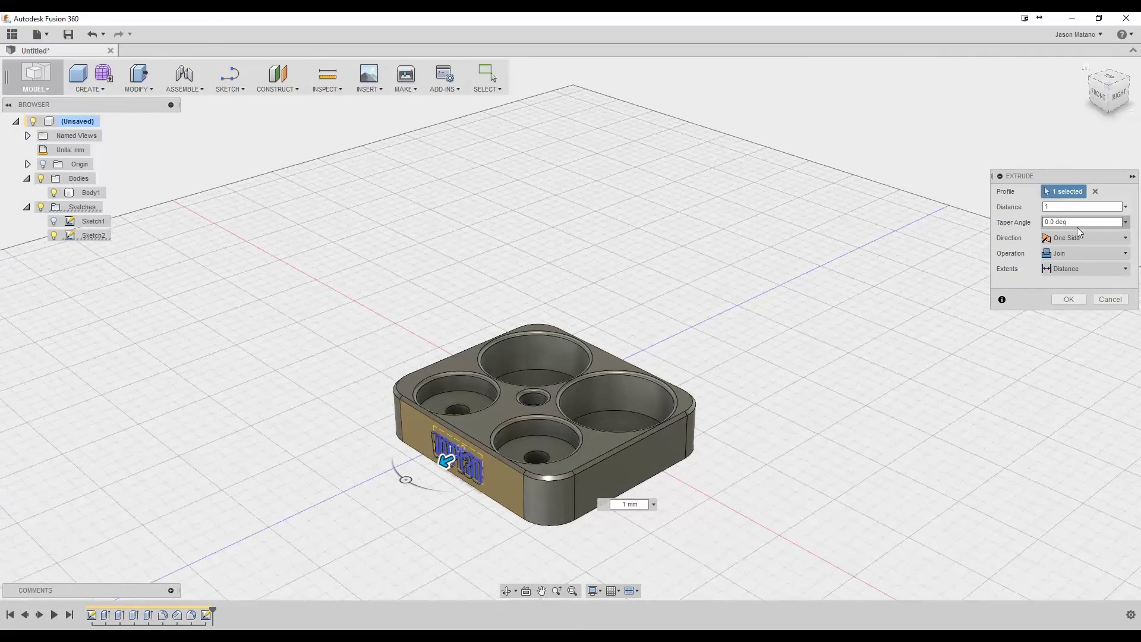
Step: Change the text extrusion's operation to Cut and set its distance to -1 mm, into the block
left_click(1066, 250)
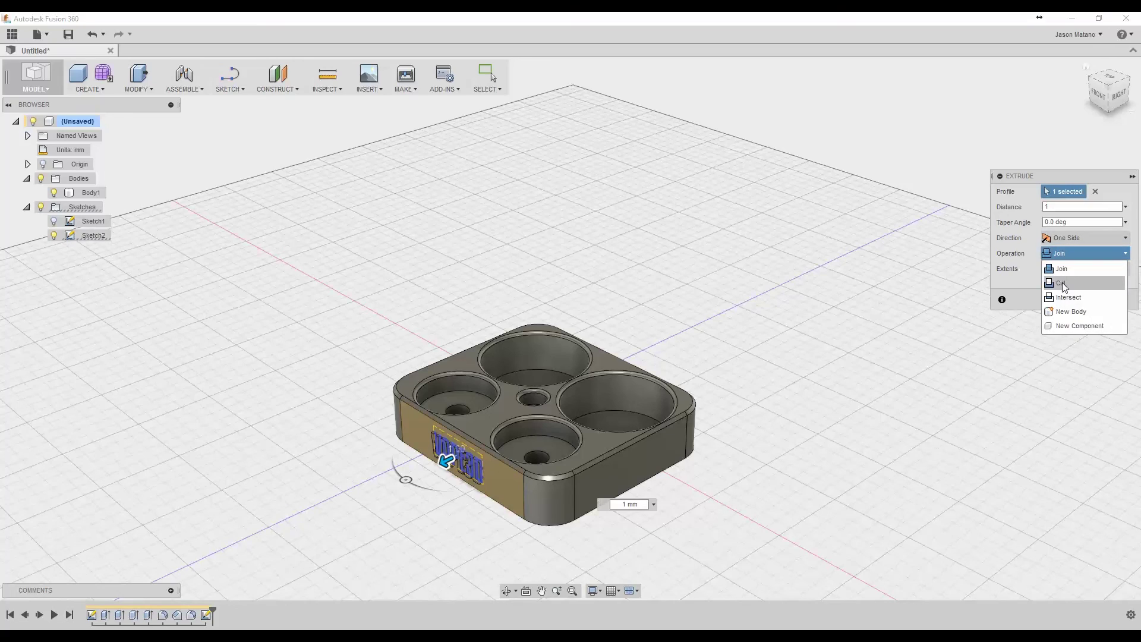
left_click(1061, 282)
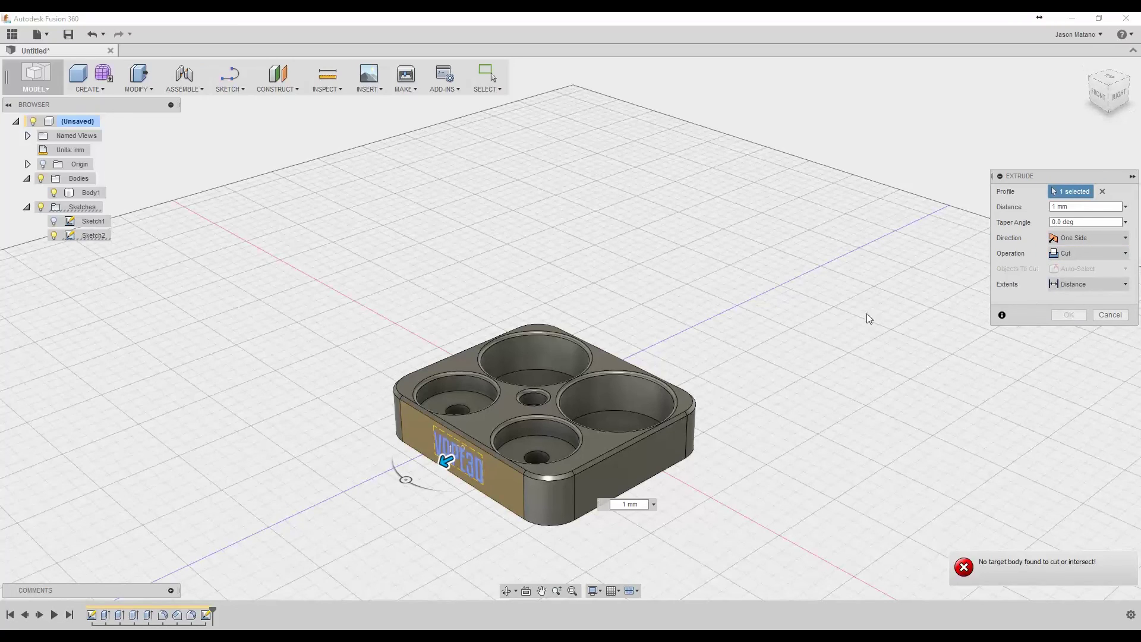
left_click(1107, 207)
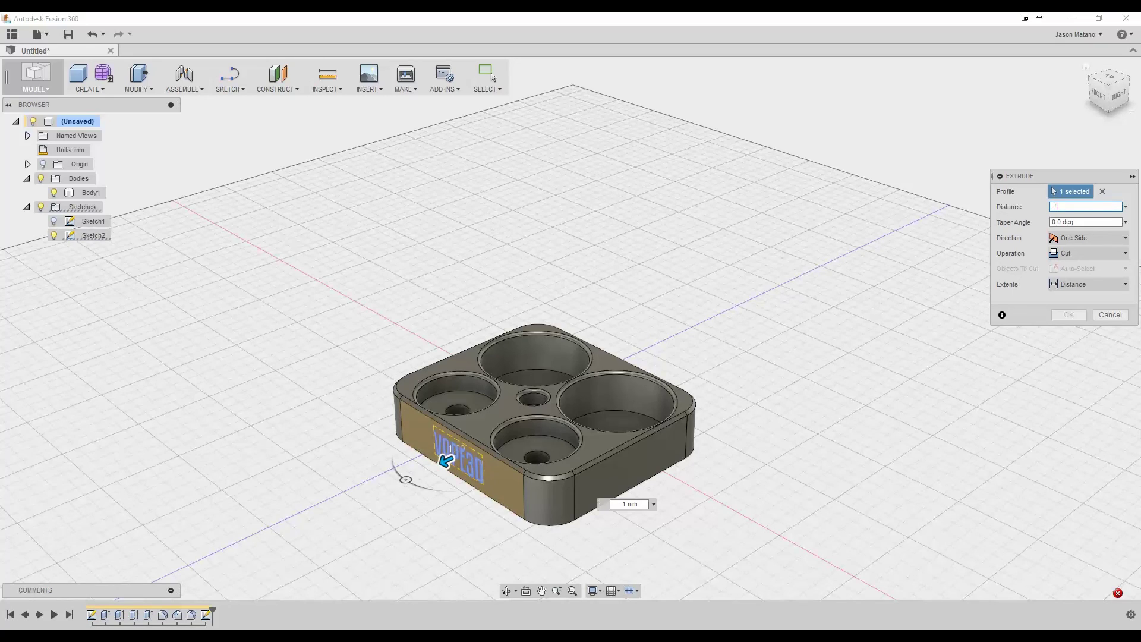
type("1")
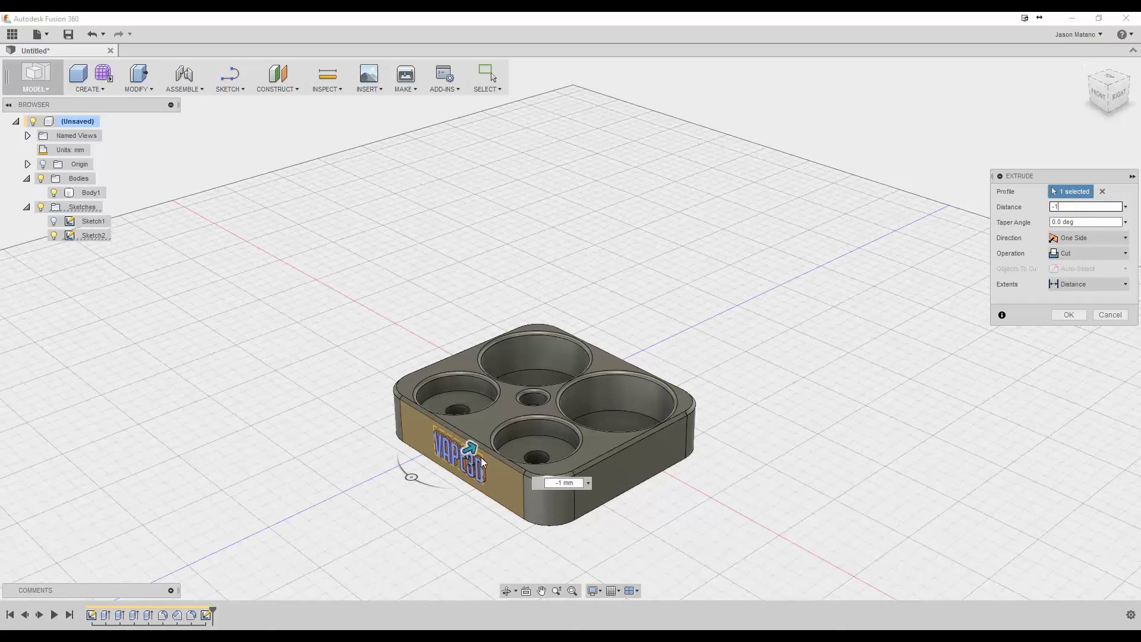
Step: Try deeper cut distances for the text, such as -1.5 mm and -4 mm
mouse_move(1110, 94)
left_mouse_down()
mouse_move(1140, 66)
mouse_move(1106, 93)
mouse_move(1046, 103)
mouse_move(377, 433)
mouse_move(349, 426)
mouse_move(354, 440)
left_mouse_up()
mouse_move(1051, 169)
left_mouse_down()
mouse_move(1042, 189)
mouse_move(1070, 206)
mouse_move(1040, 205)
left_mouse_up()
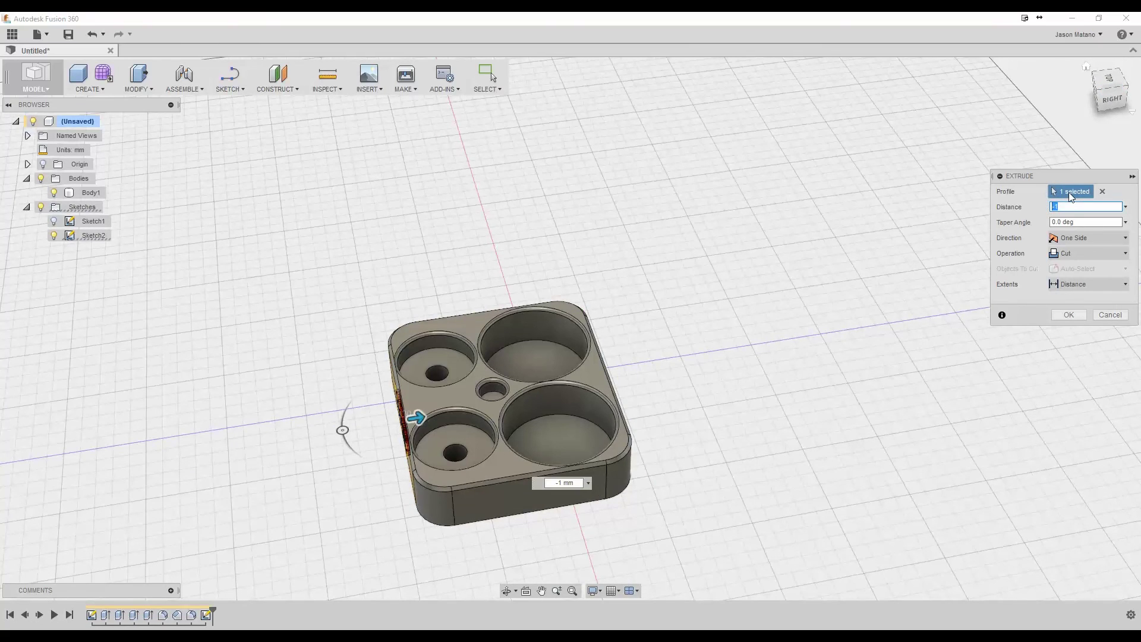
type("-1.5")
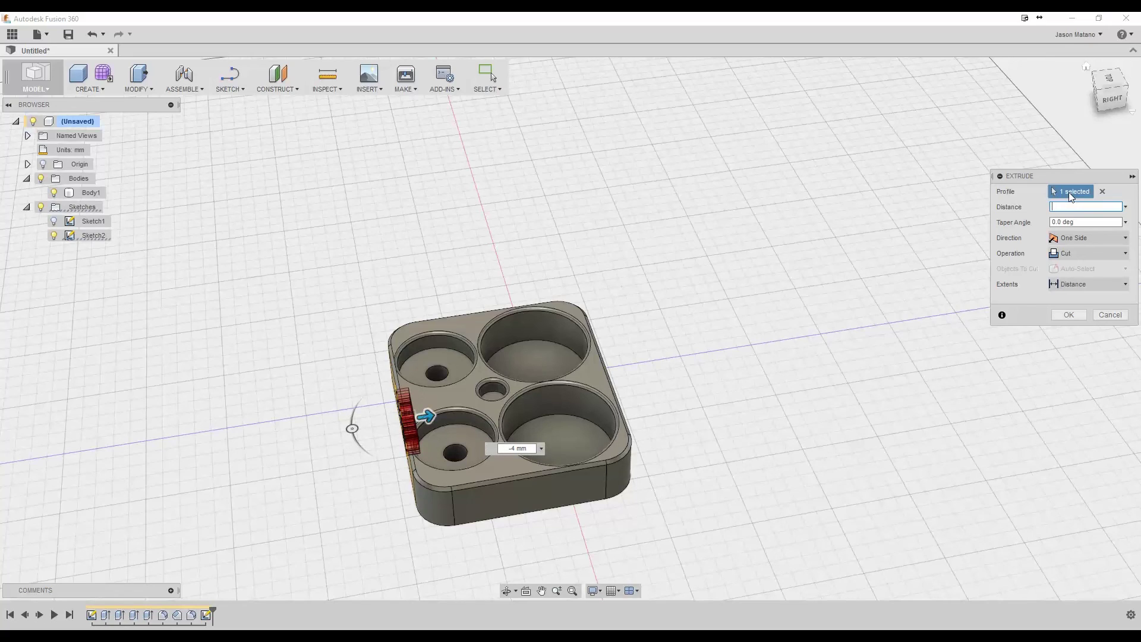
Step: Set the cut distance to -1 mm and apply the Extrude to engrave the text in the front face
type("1")
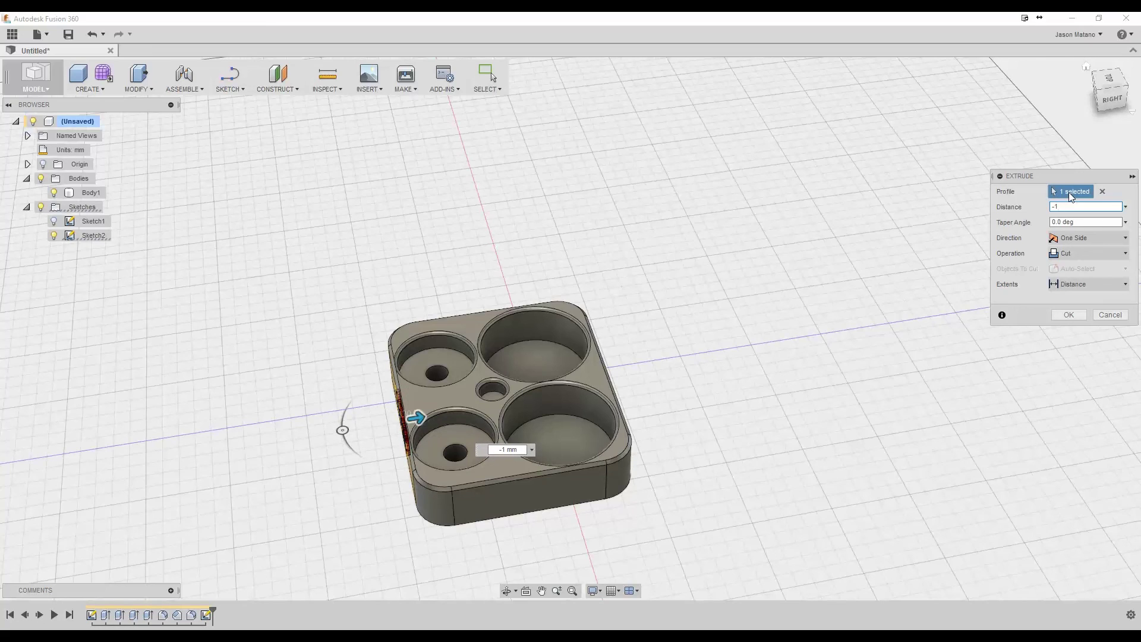
left_click_drag(1104, 108, 1134, 73)
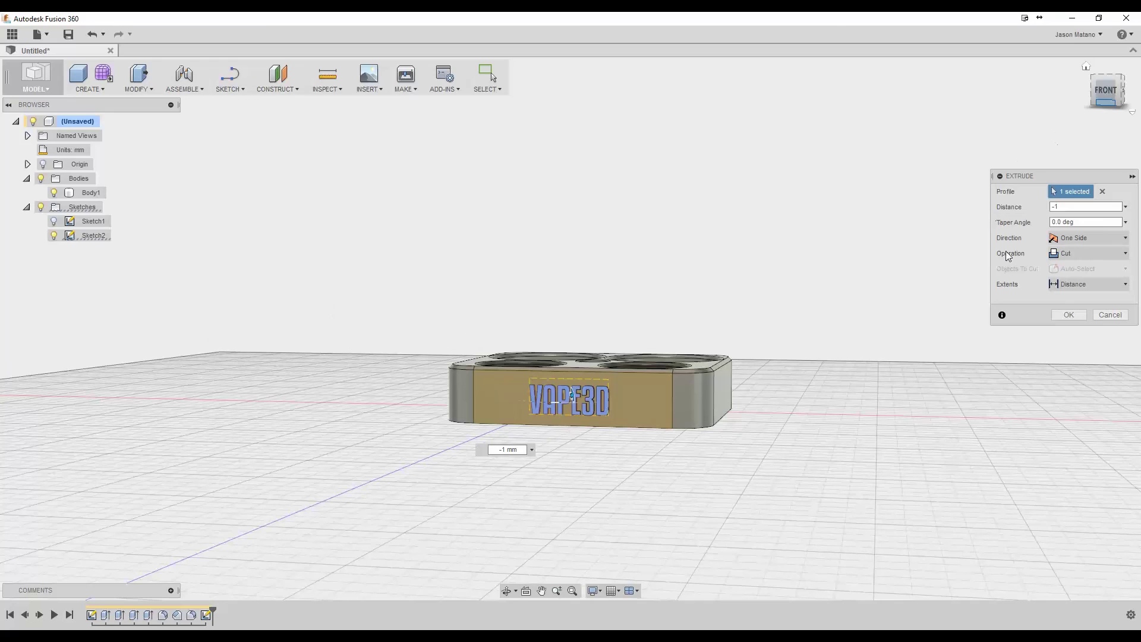
left_click(1064, 316)
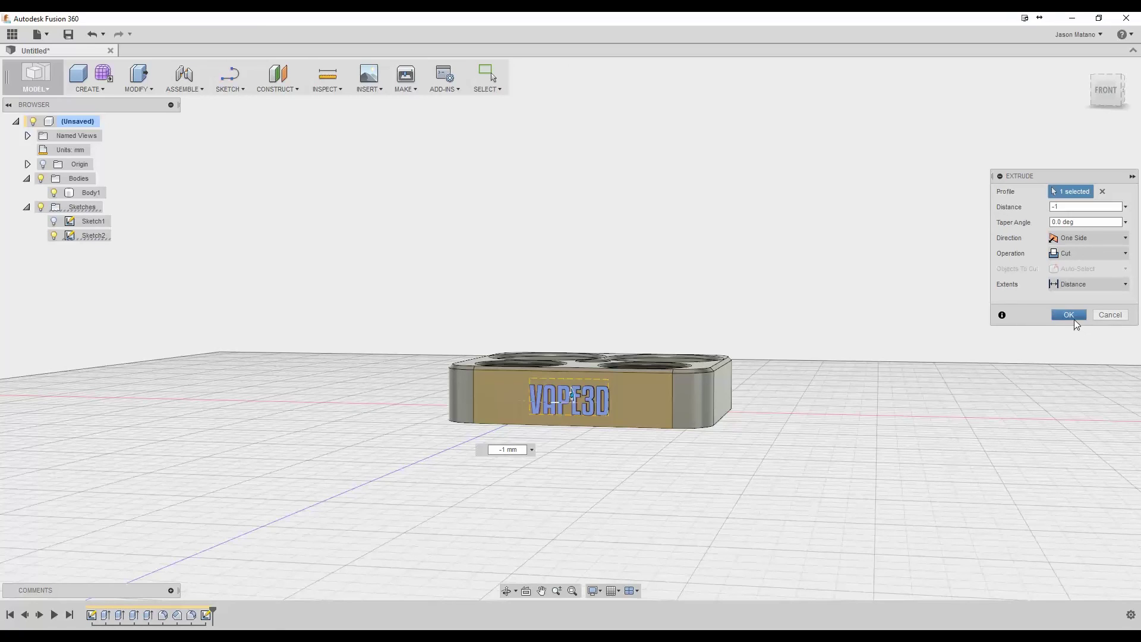
left_click(1074, 314)
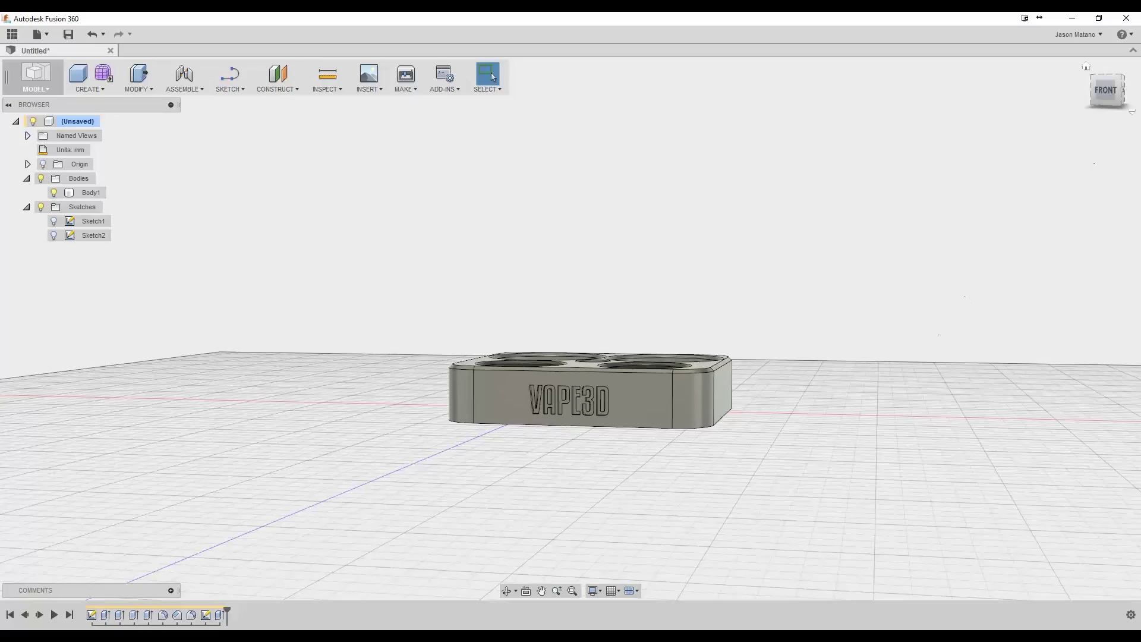
mouse_move(1103, 99)
left_mouse_down()
mouse_move(1091, 119)
mouse_move(1037, 145)
mouse_move(957, 96)
mouse_move(933, 113)
mouse_move(990, 127)
mouse_move(1120, 92)
mouse_move(1087, 63)
mouse_move(1037, 109)
mouse_move(1011, 100)
mouse_move(983, 110)
mouse_move(972, 142)
mouse_move(1024, 137)
mouse_move(1095, 106)
left_mouse_up()
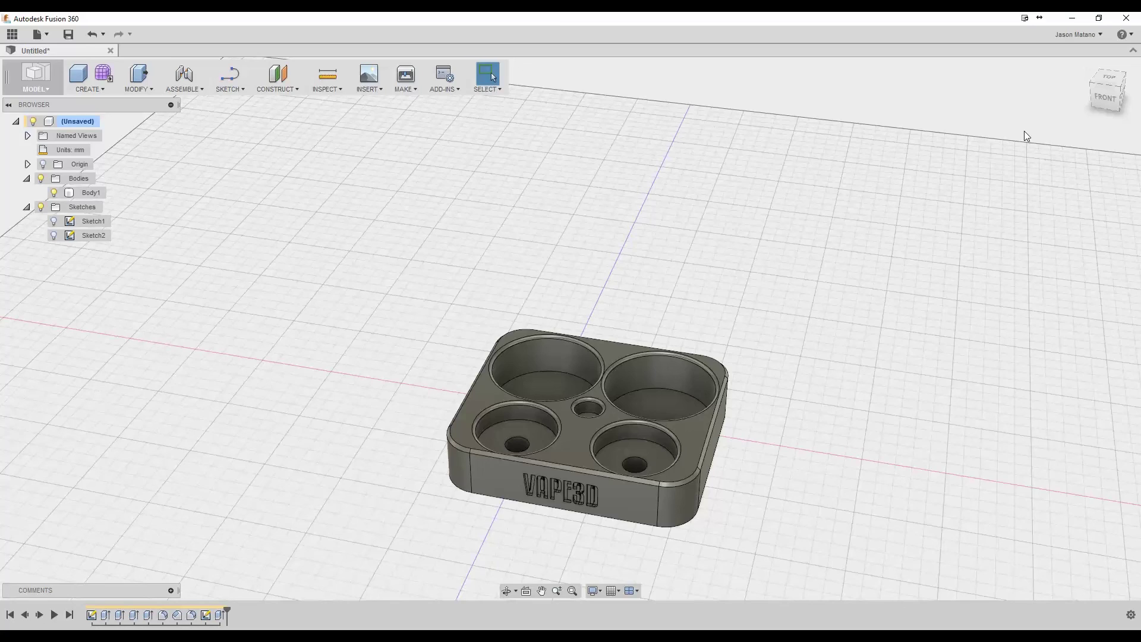
left_click_drag(1109, 83, 1108, 78)
left_click(1104, 93)
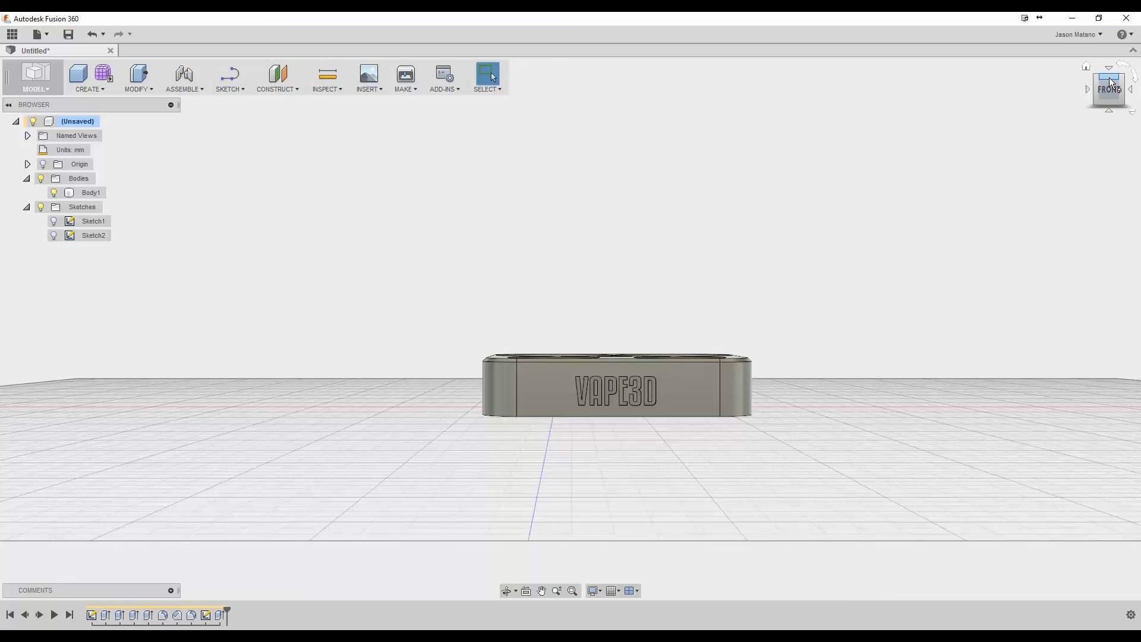
left_click_drag(1116, 90, 1101, 111)
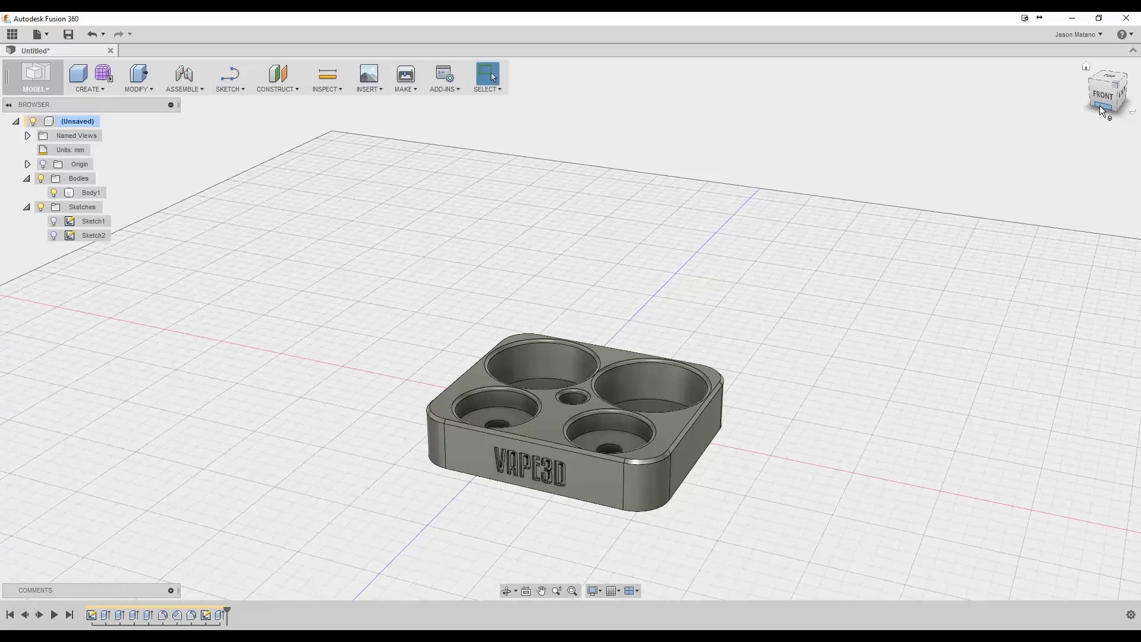